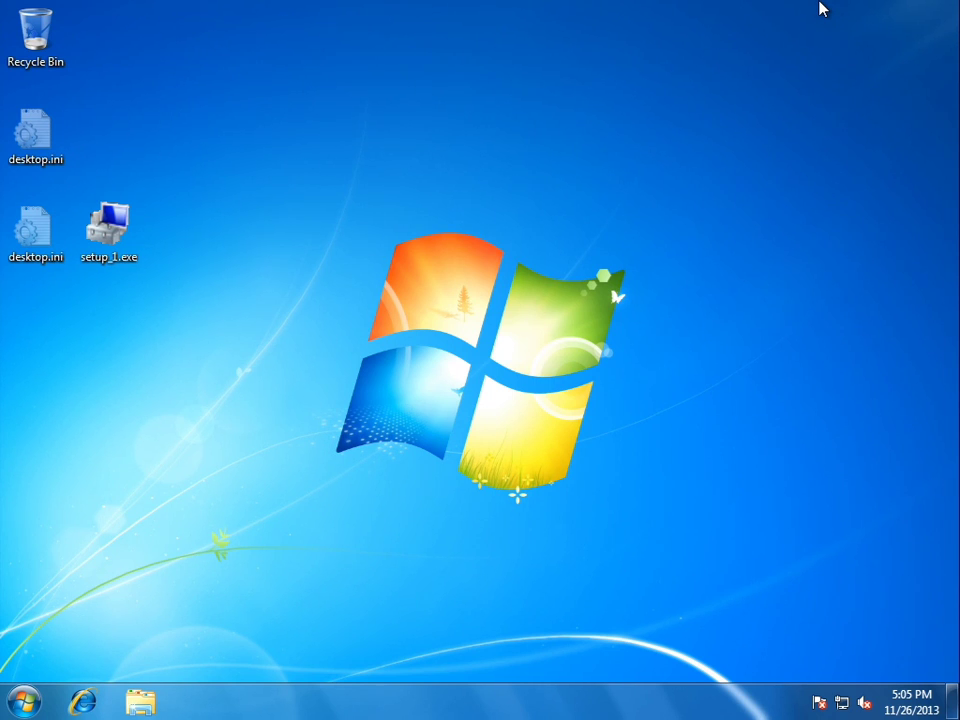
Step: Launch setup_1.exe and start Task Manager from the taskbar
left_click(108, 232)
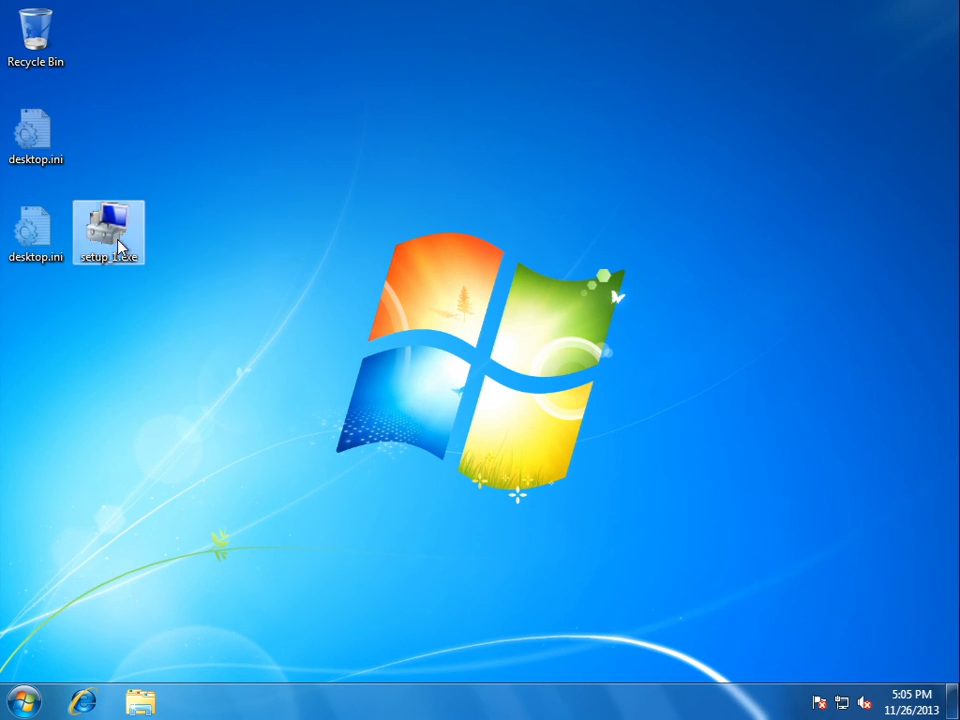
key("Return")
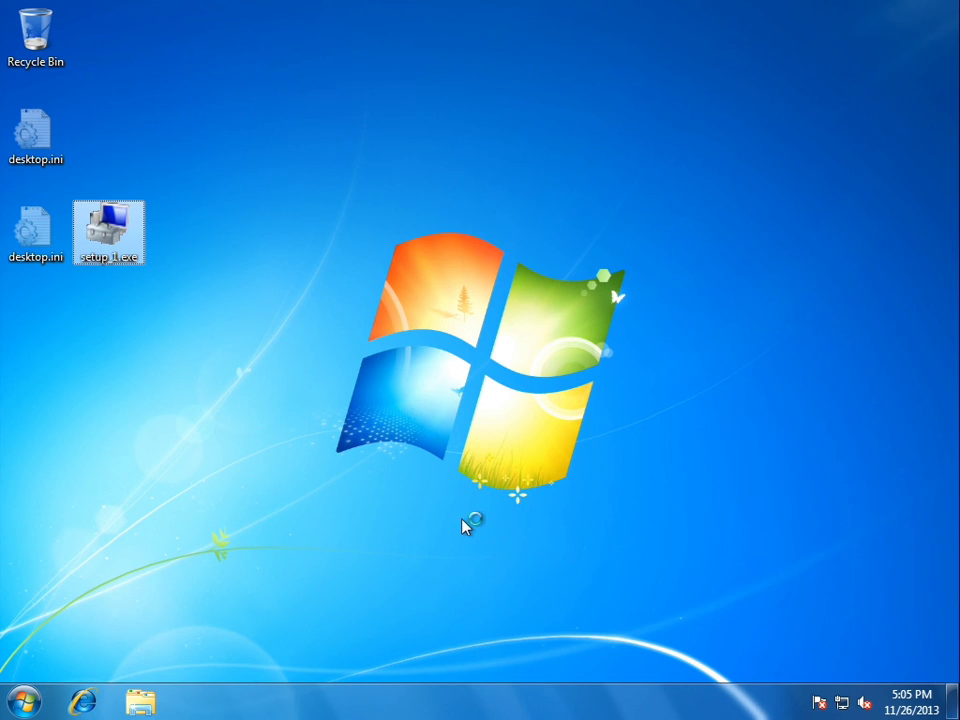
right_click(449, 693)
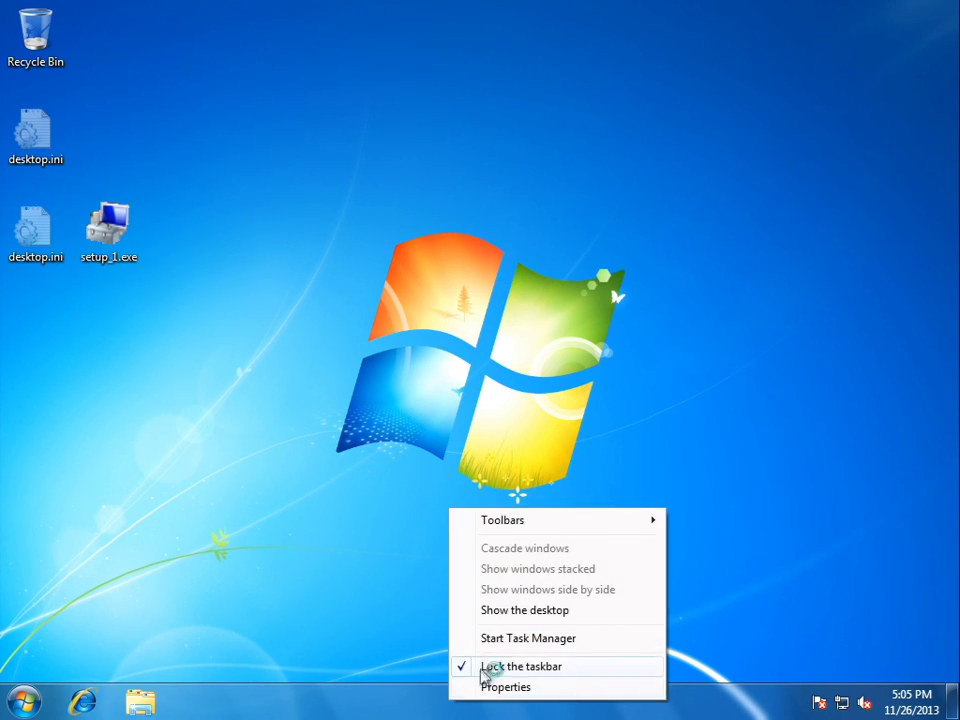
left_click(508, 636)
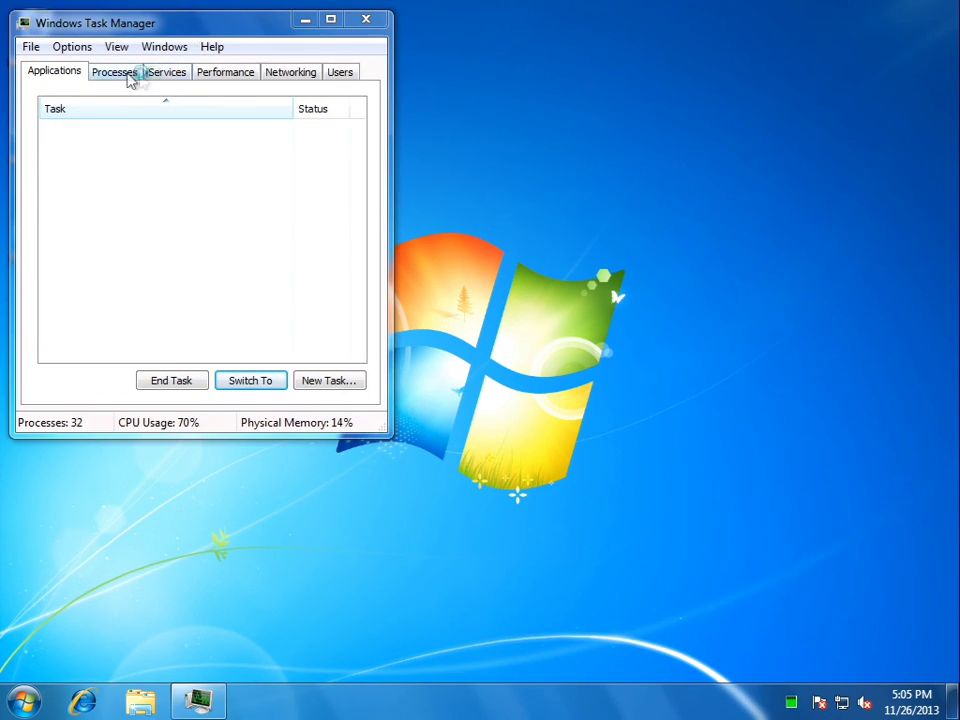
Step: Show the Processes list in an enlarged Task Manager and select guard-fkfv.exe
left_click(126, 74)
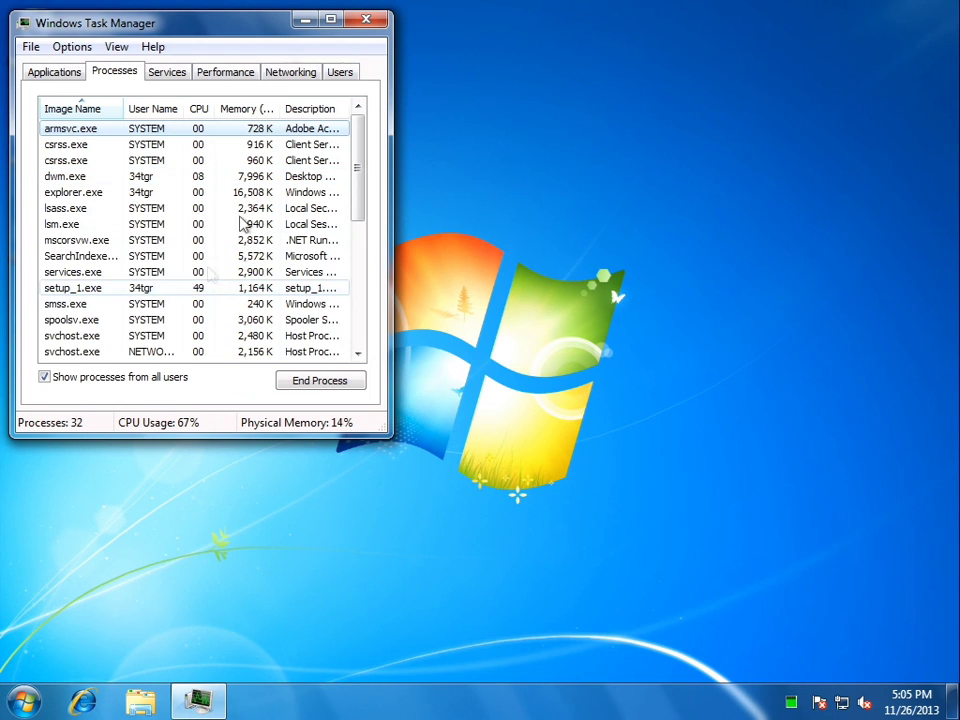
left_click_drag(257, 24, 804, 79)
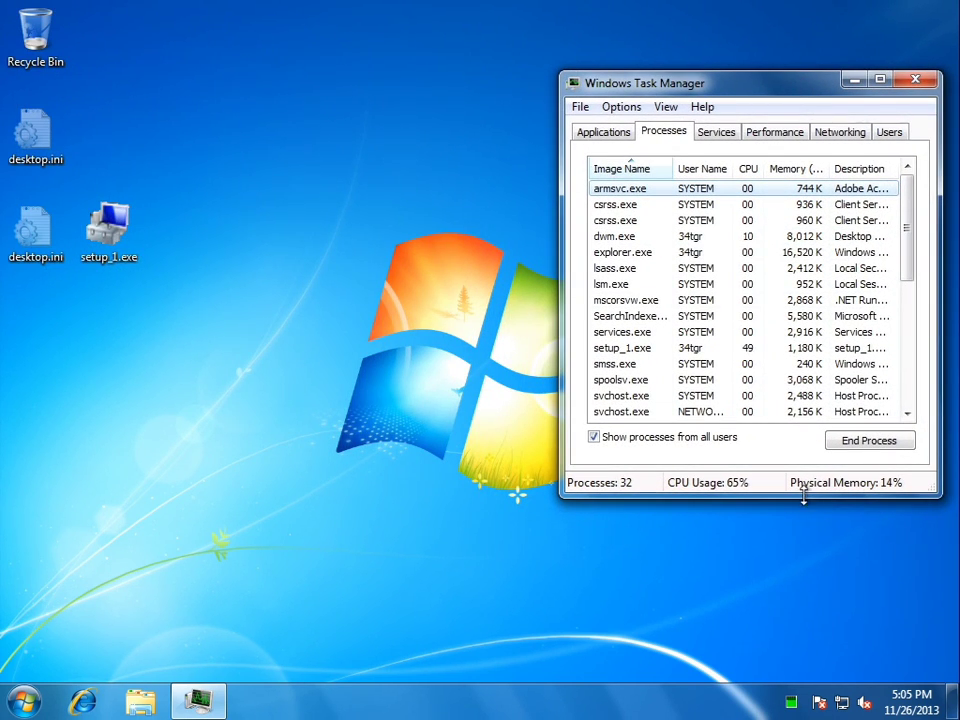
left_click_drag(804, 496, 817, 712)
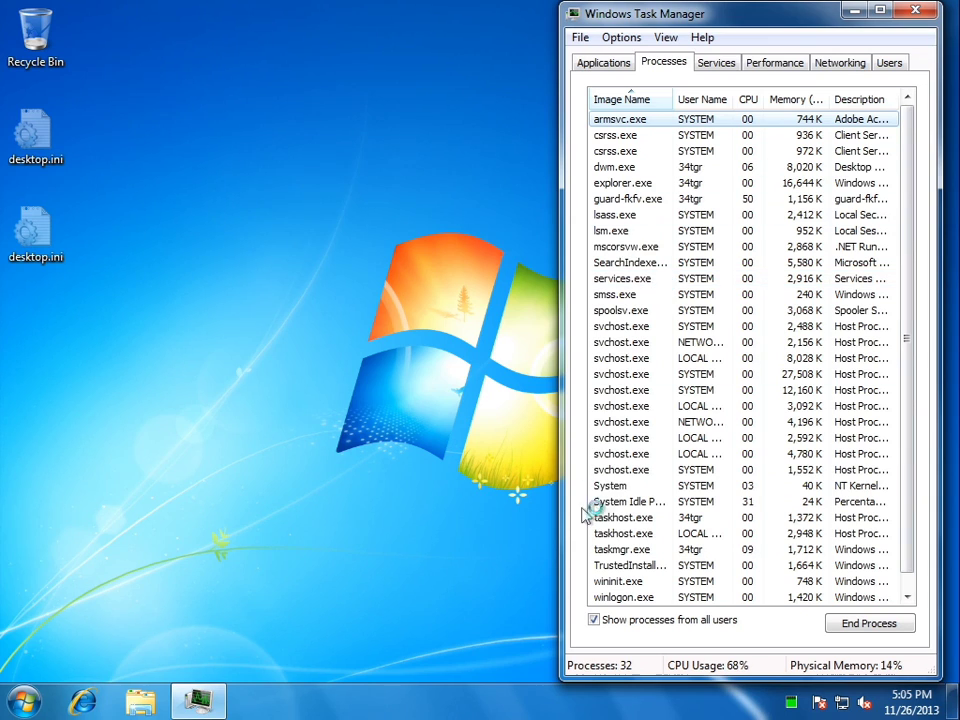
left_click(628, 203)
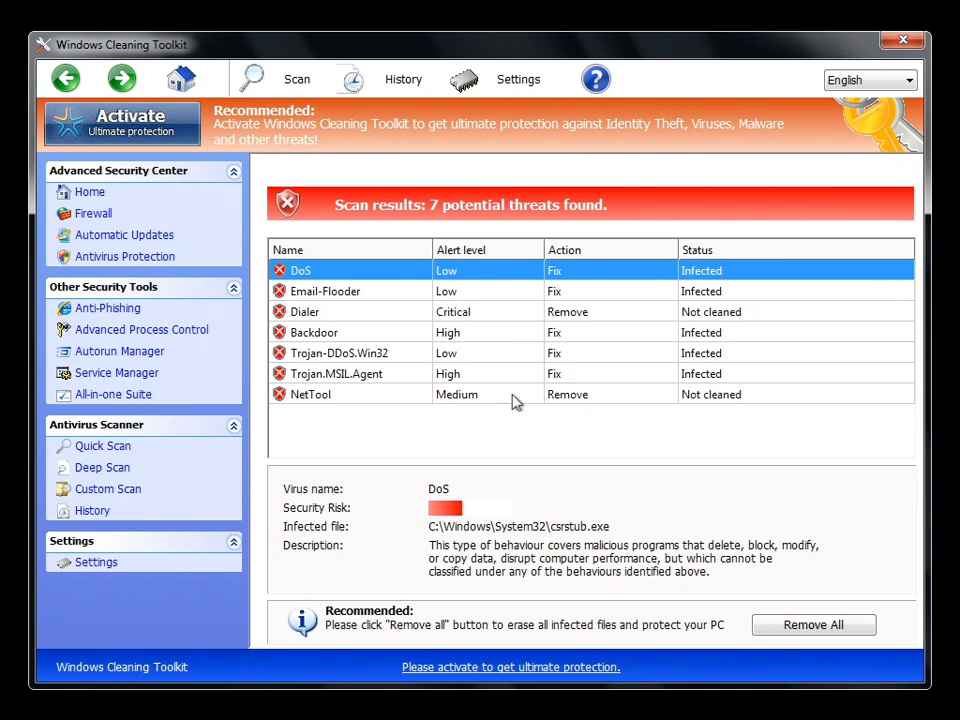
left_click(805, 628)
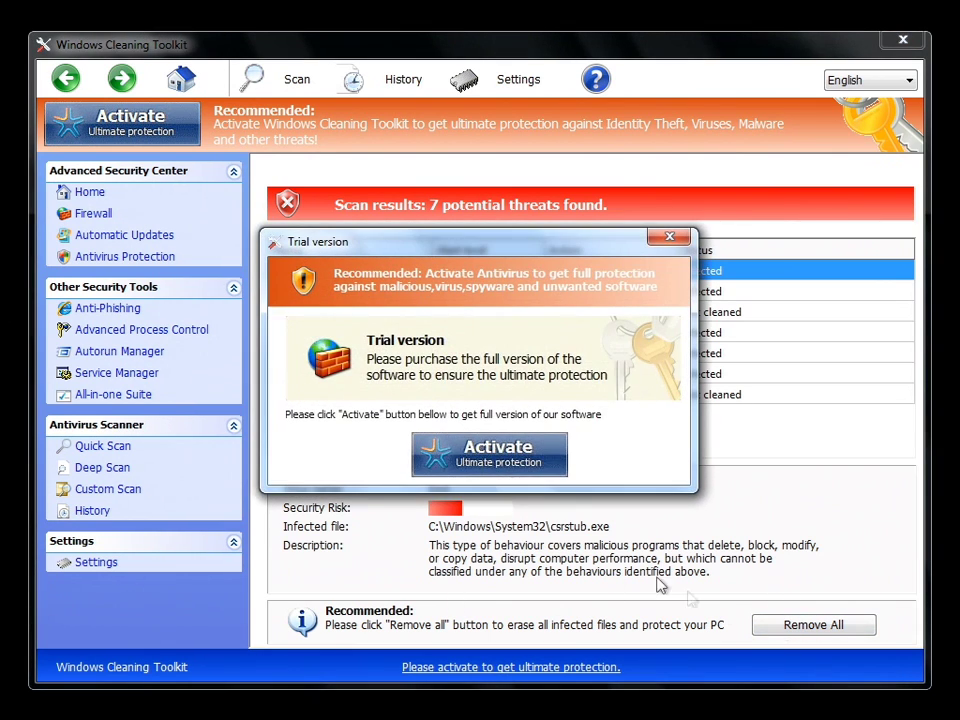
left_click(498, 450)
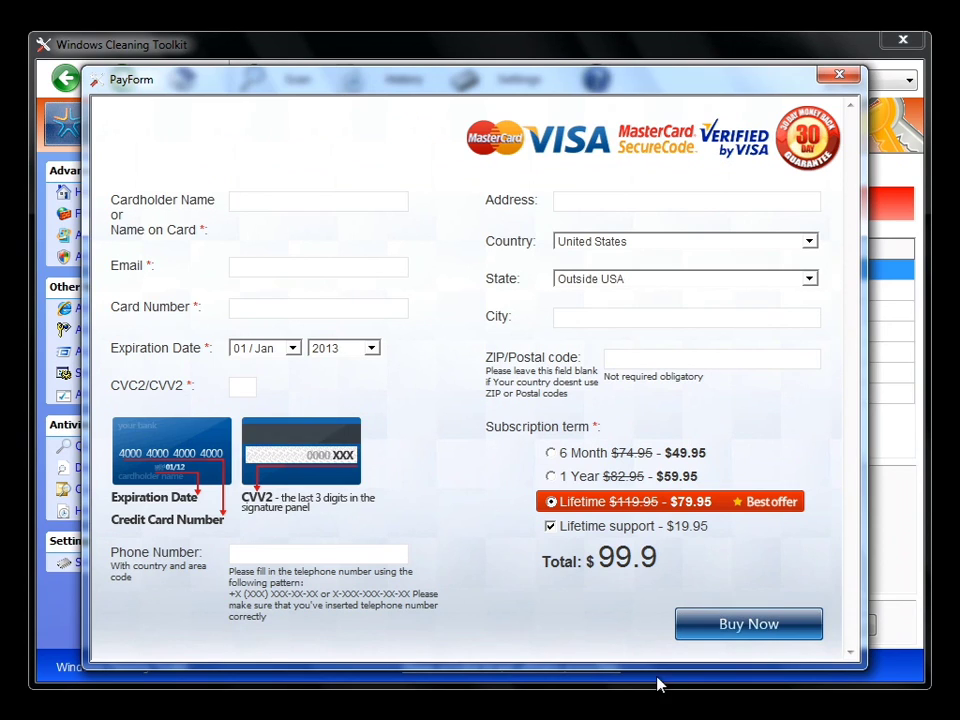
left_click_drag(427, 432, 375, 418)
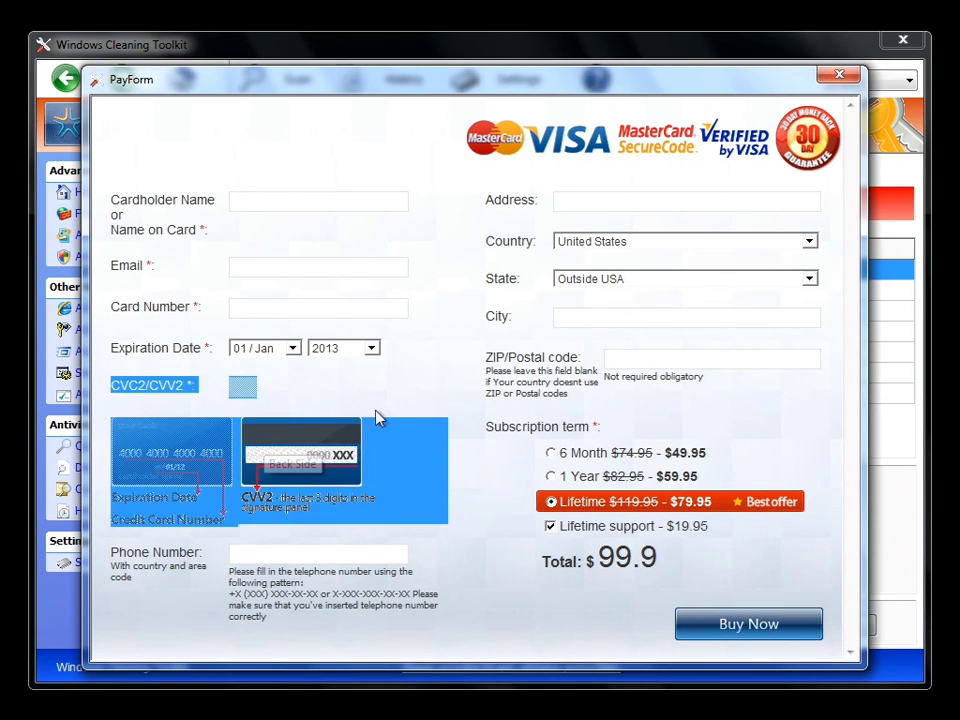
left_click(463, 399)
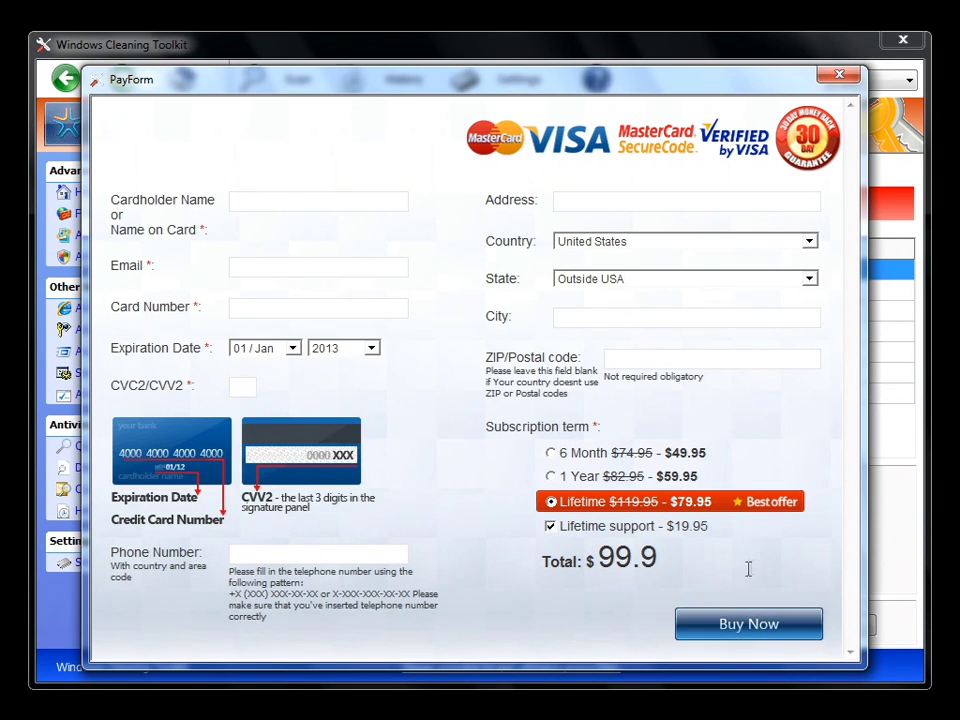
left_click(634, 284)
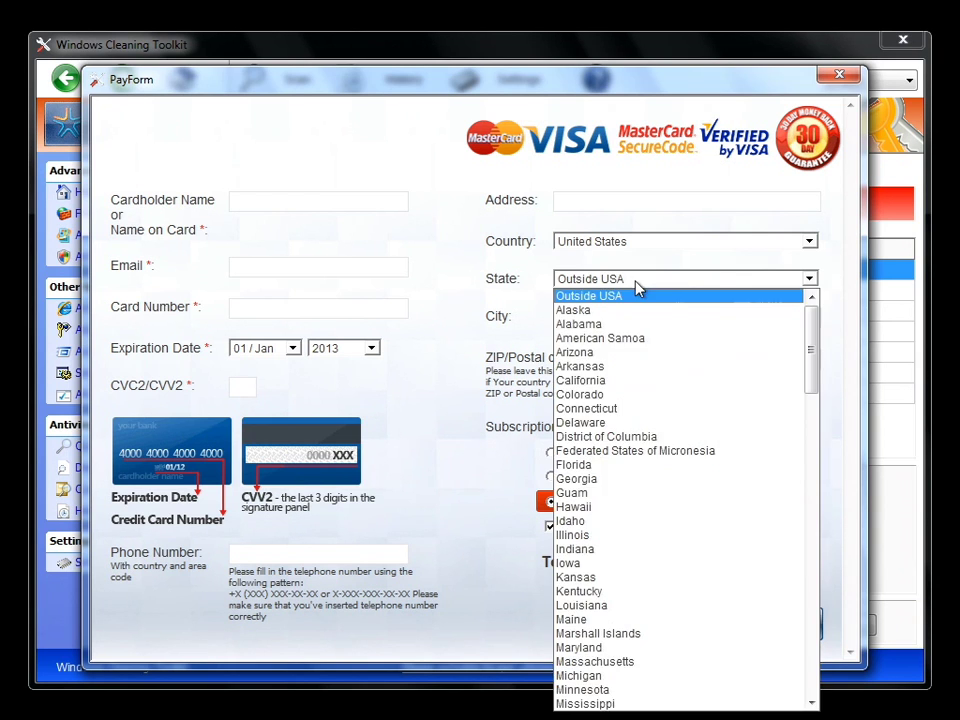
left_click(639, 289)
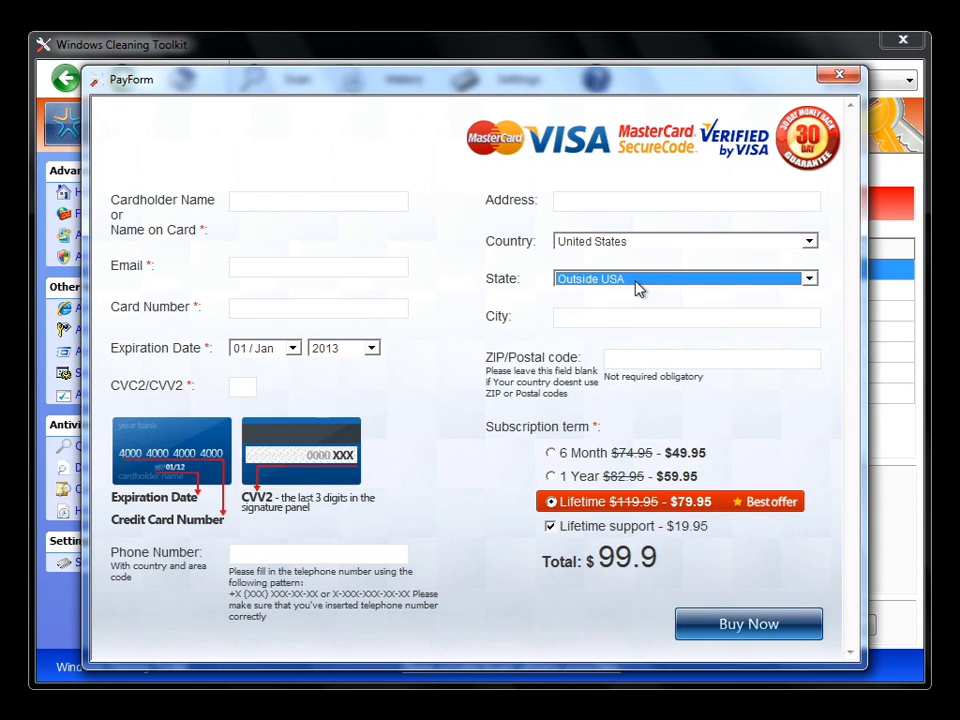
left_click(841, 76)
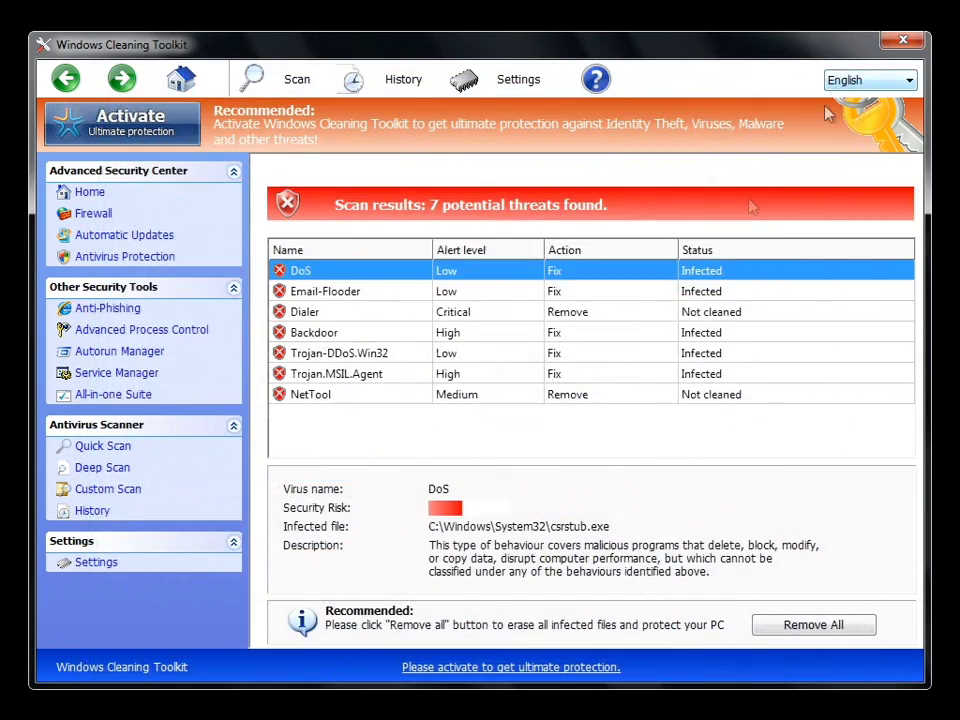
Step: Browse the Home, Anti-phishing, Advanced Process Control, Autorun Manager, Service Manager and All-in-one Suite pages
left_click(95, 196)
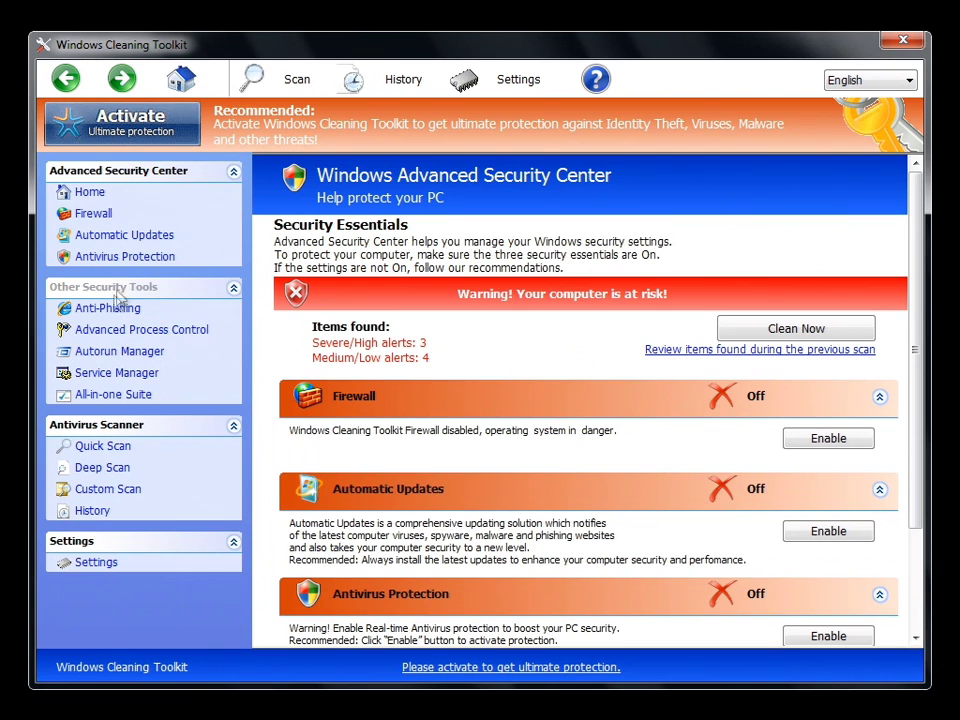
left_click(93, 312)
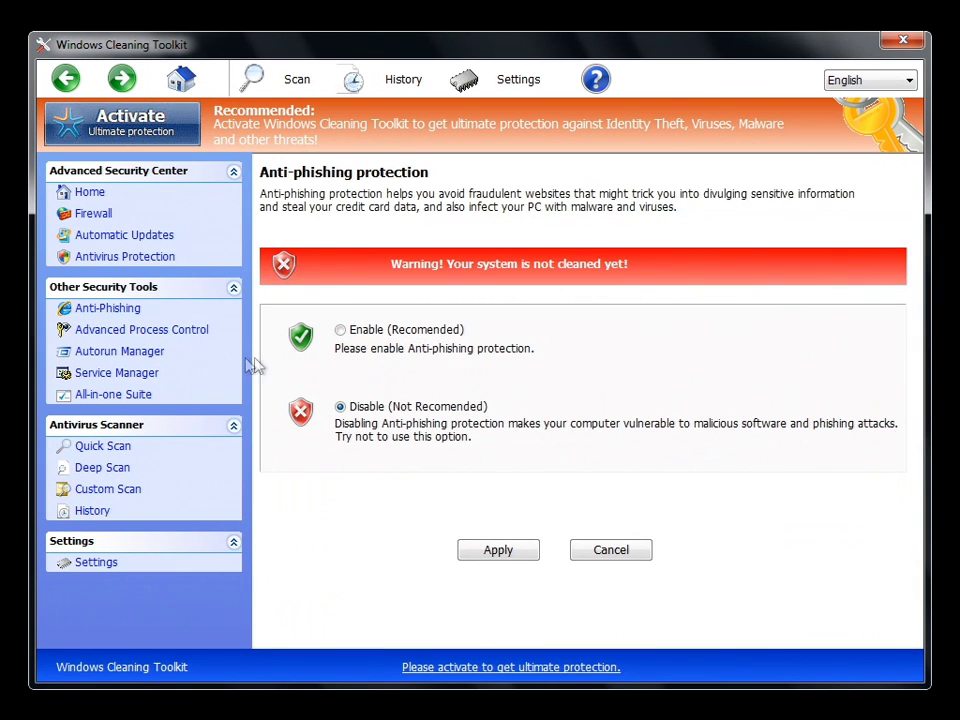
left_click(97, 332)
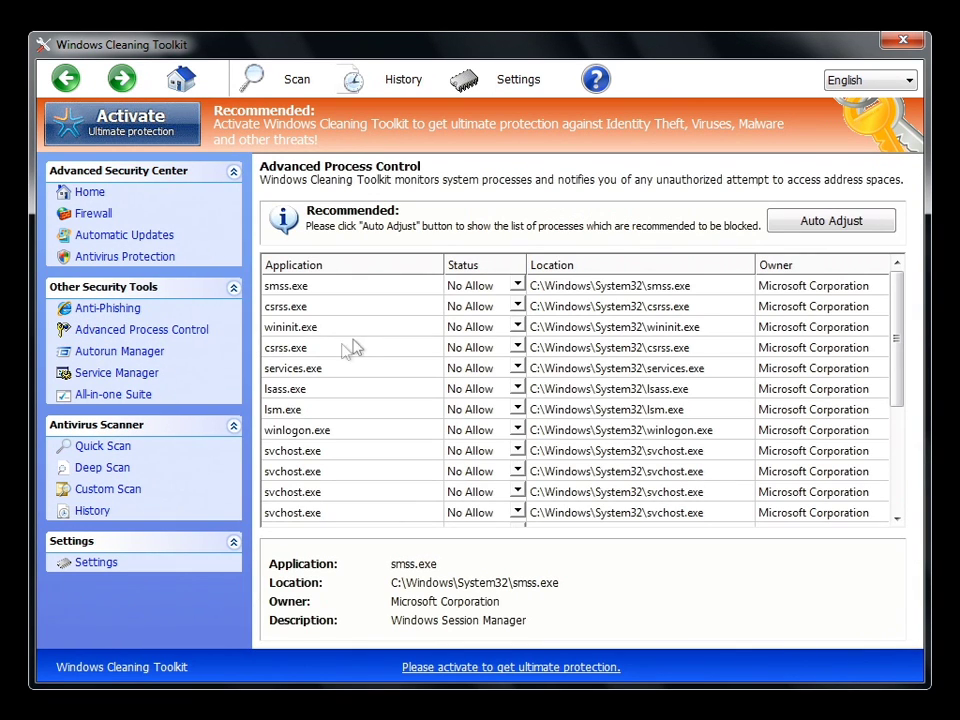
left_click(100, 353)
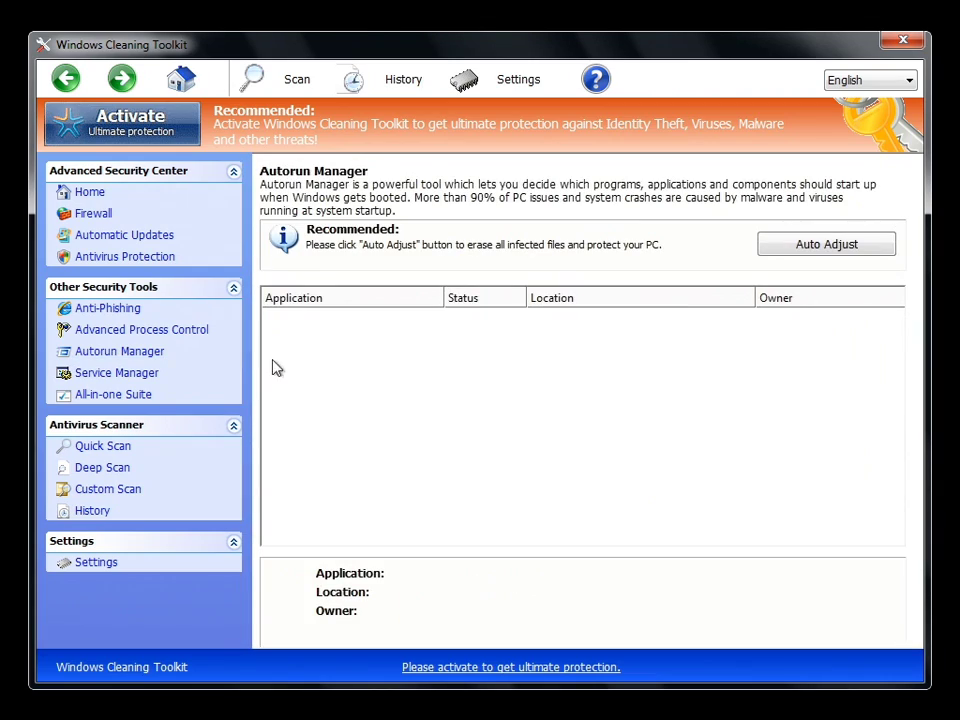
left_click(138, 373)
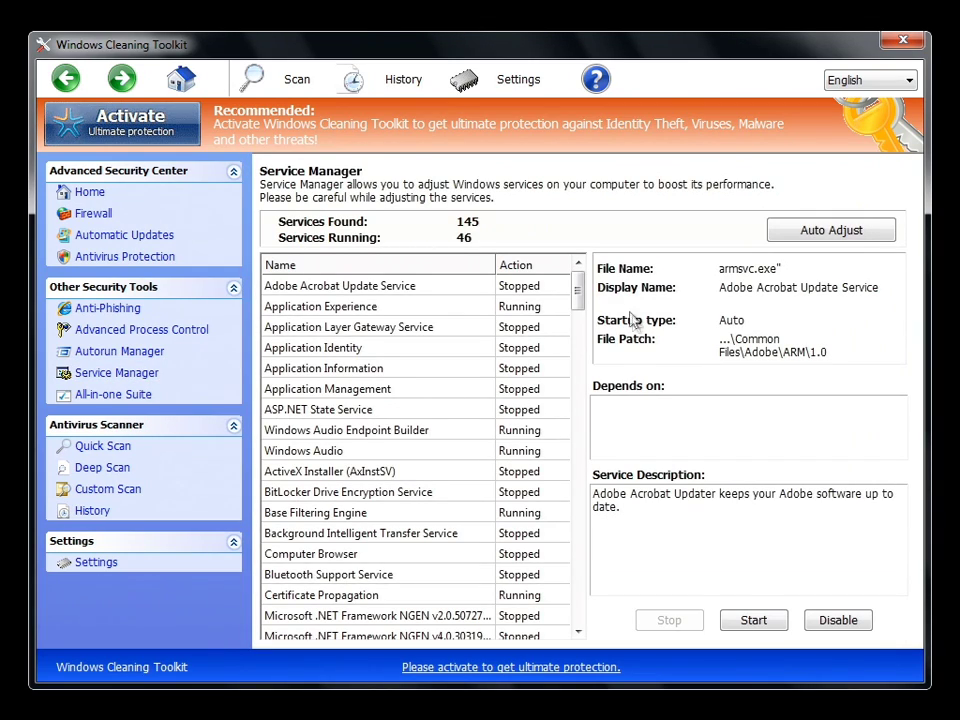
left_click_drag(576, 292, 558, 630)
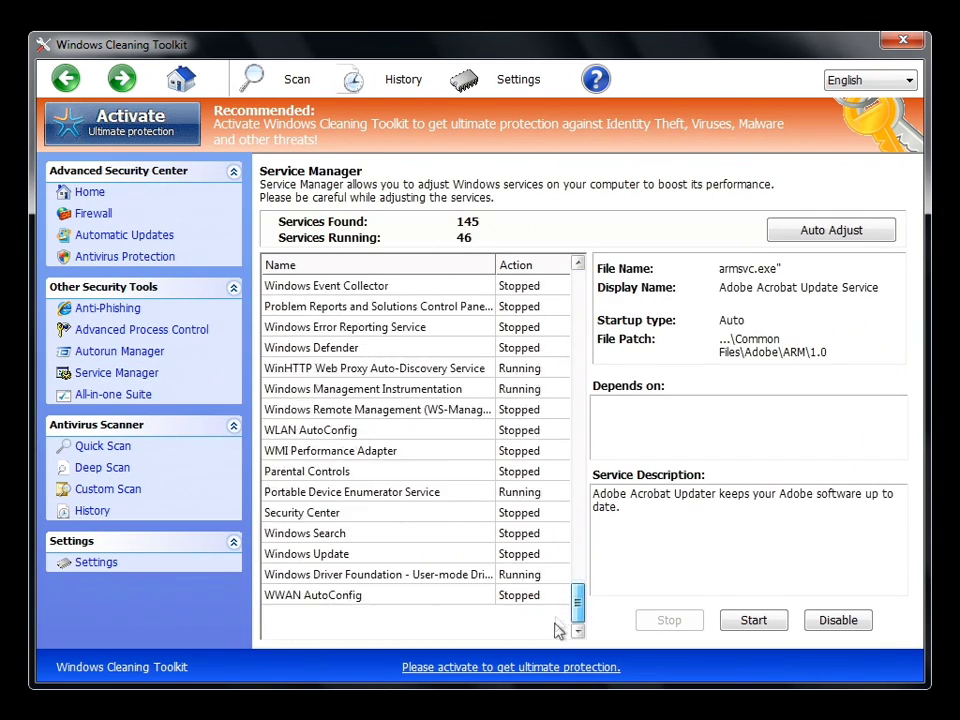
left_click(83, 396)
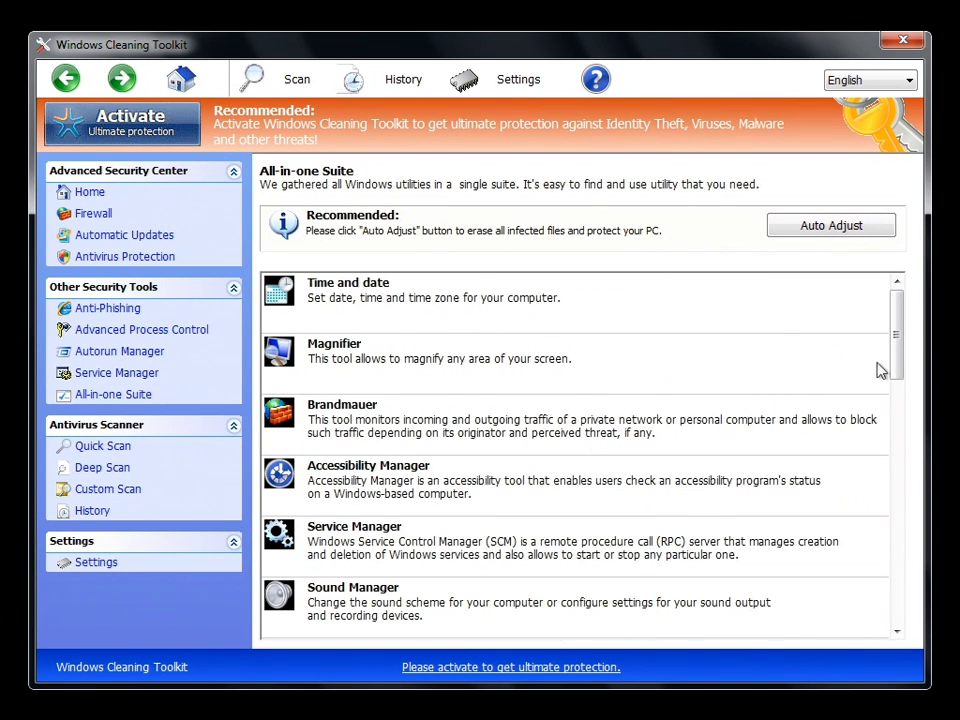
left_click_drag(900, 347, 885, 600)
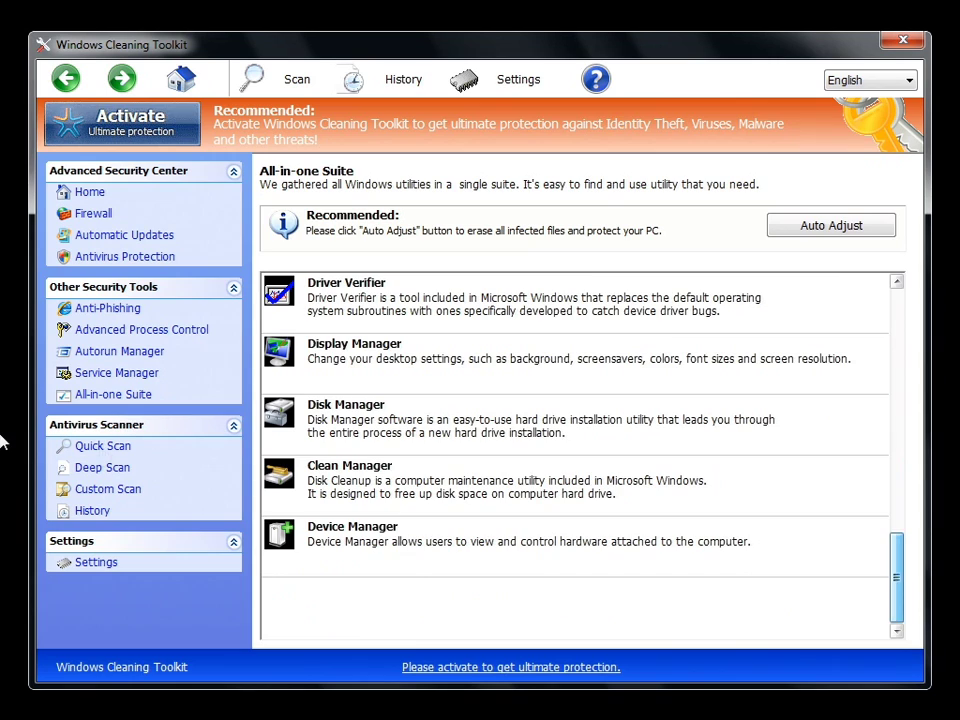
Step: View the Quick and Deep scanning pages and cancel a custom folder scan
left_click(80, 448)
left_click(94, 467)
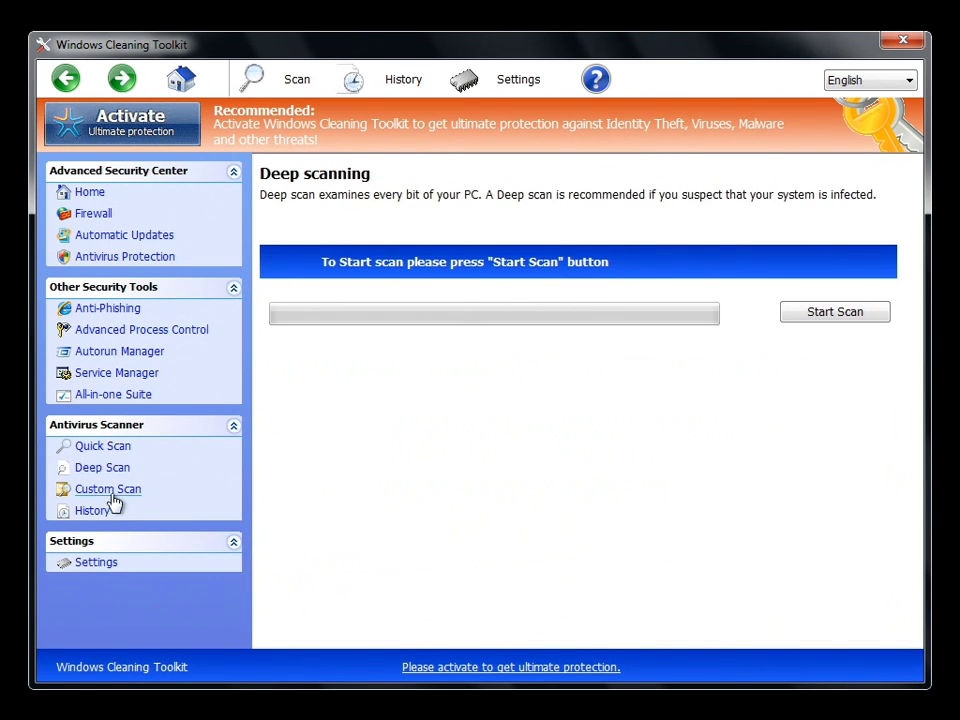
left_click(110, 490)
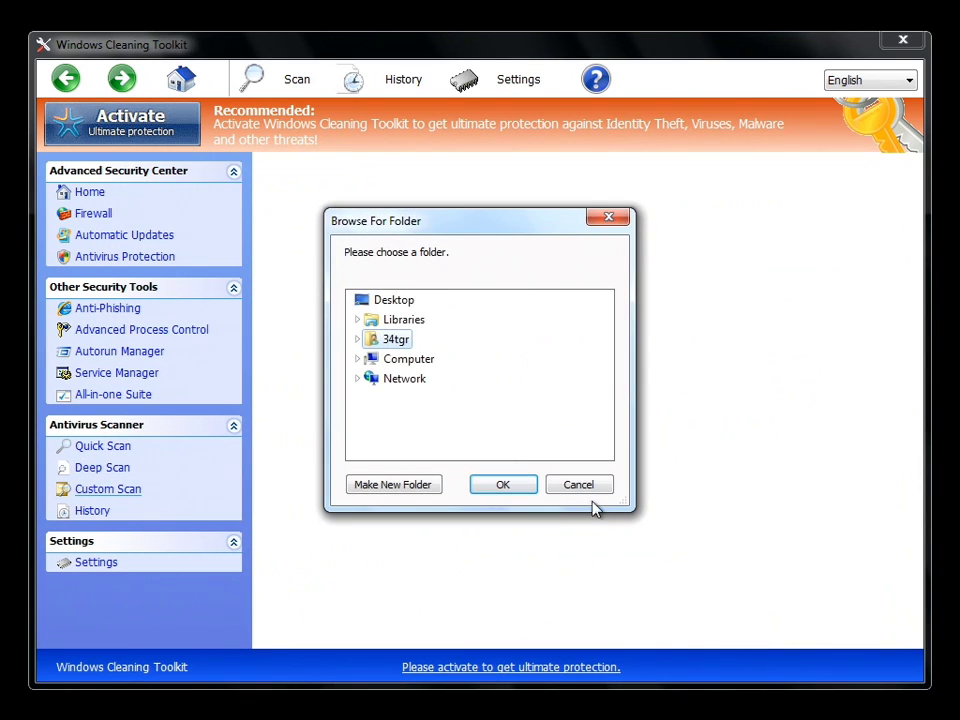
left_click(553, 492)
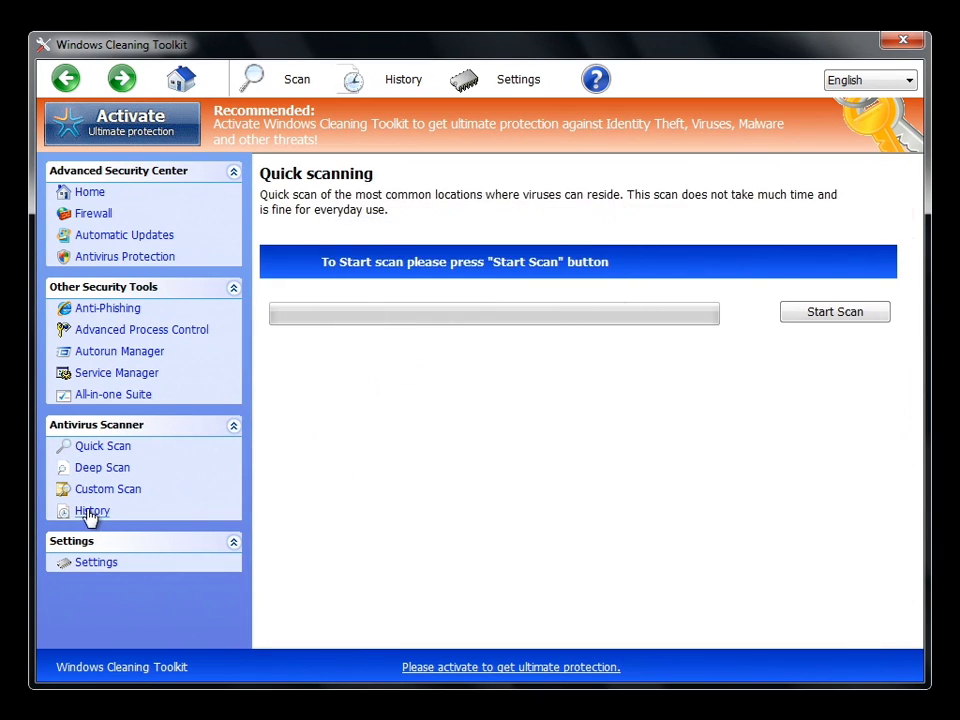
Step: On the Options page, try enabling Use Process Control and Secure Internet settings, closing the trial popup
left_click(104, 565)
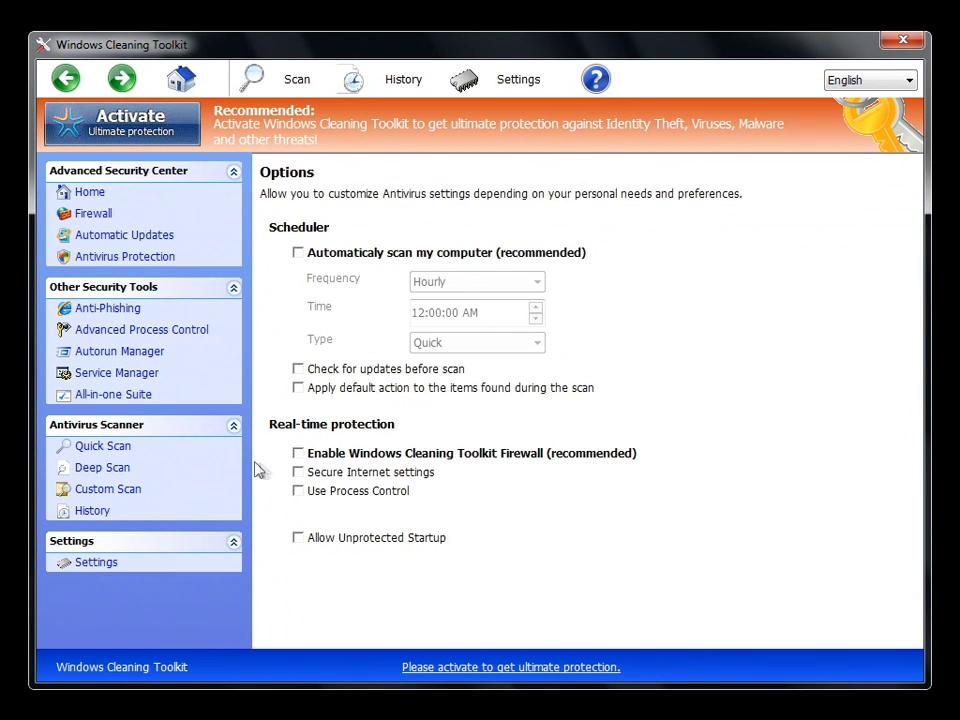
left_click(300, 490)
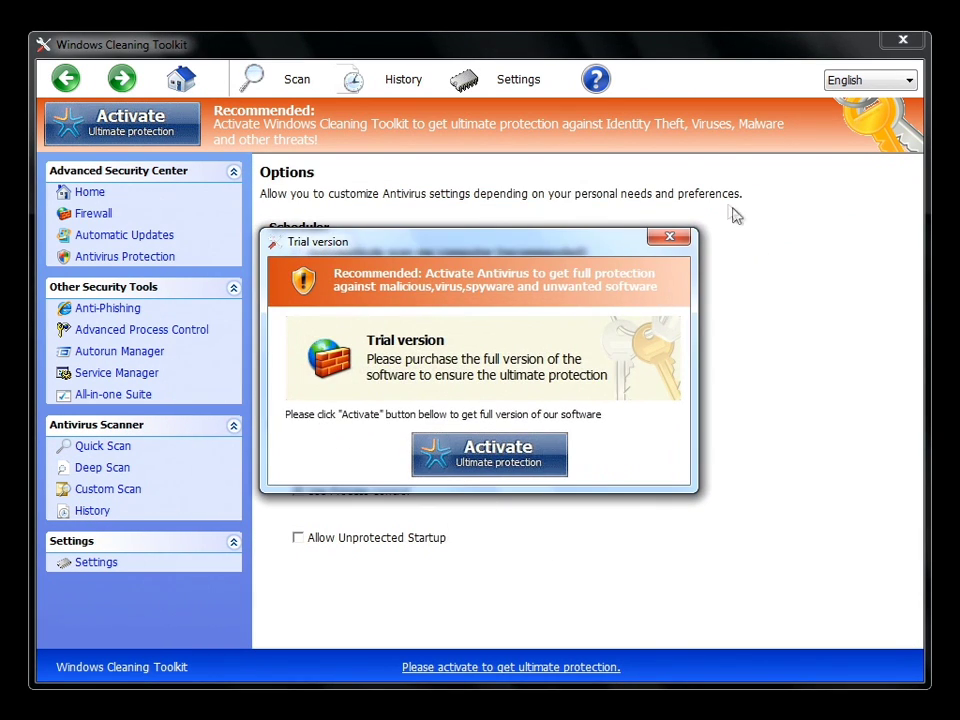
left_click(688, 238)
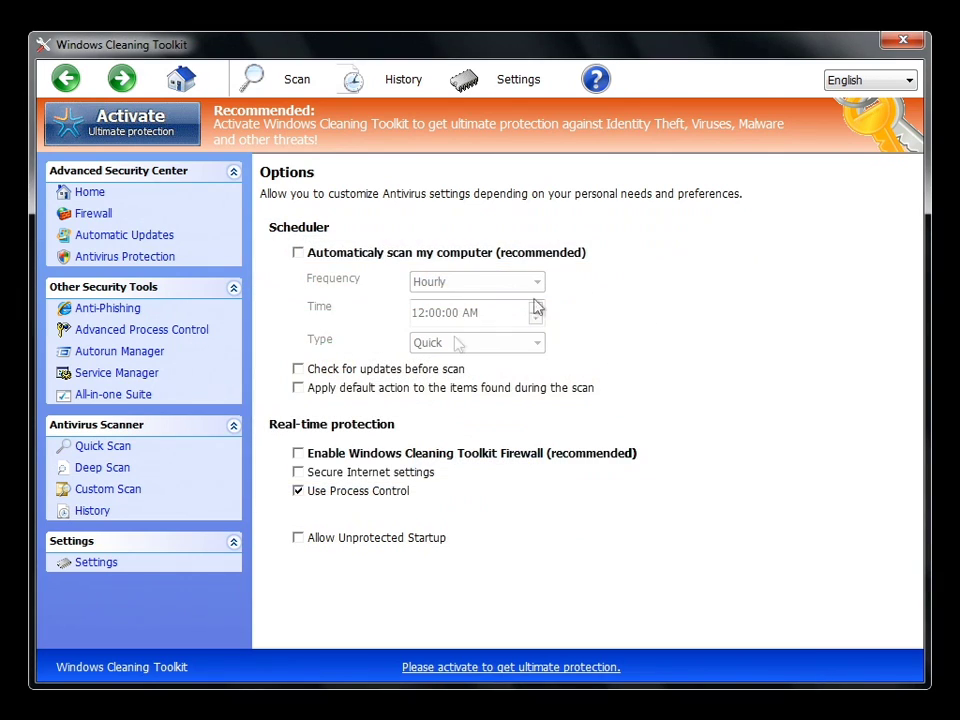
left_click(306, 472)
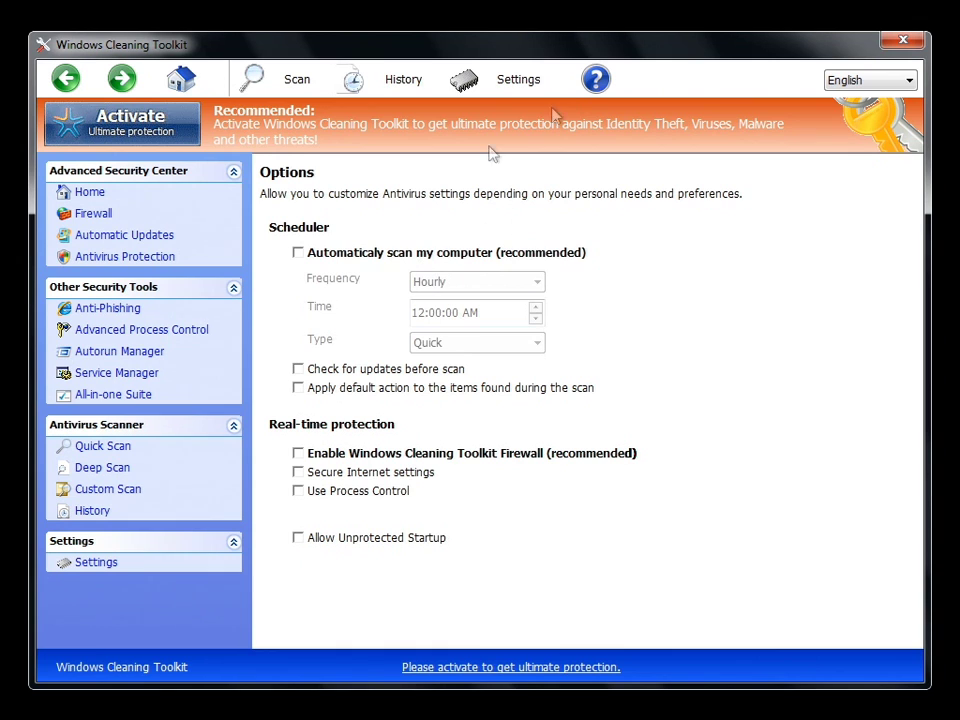
left_click(594, 81)
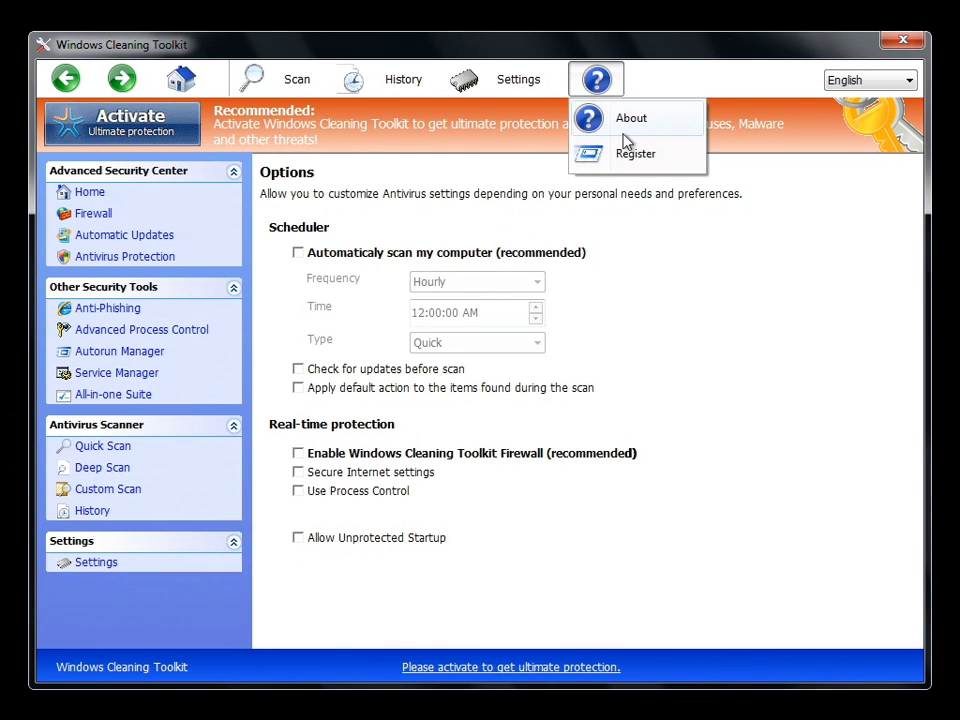
Step: Check the About details and return to the Security Center home
left_click(628, 120)
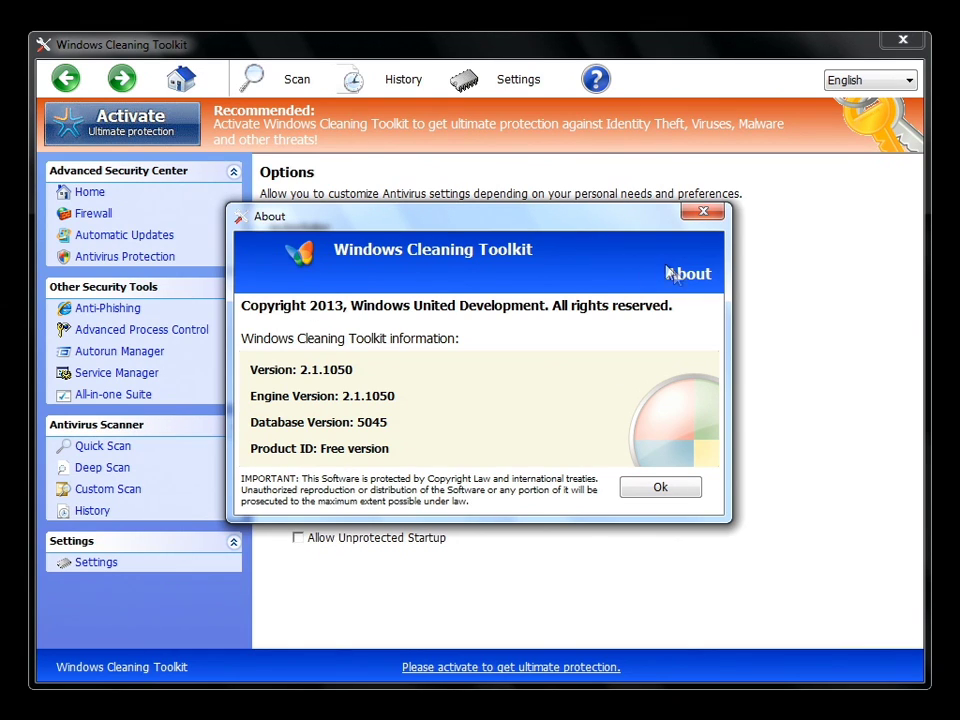
left_click(677, 498)
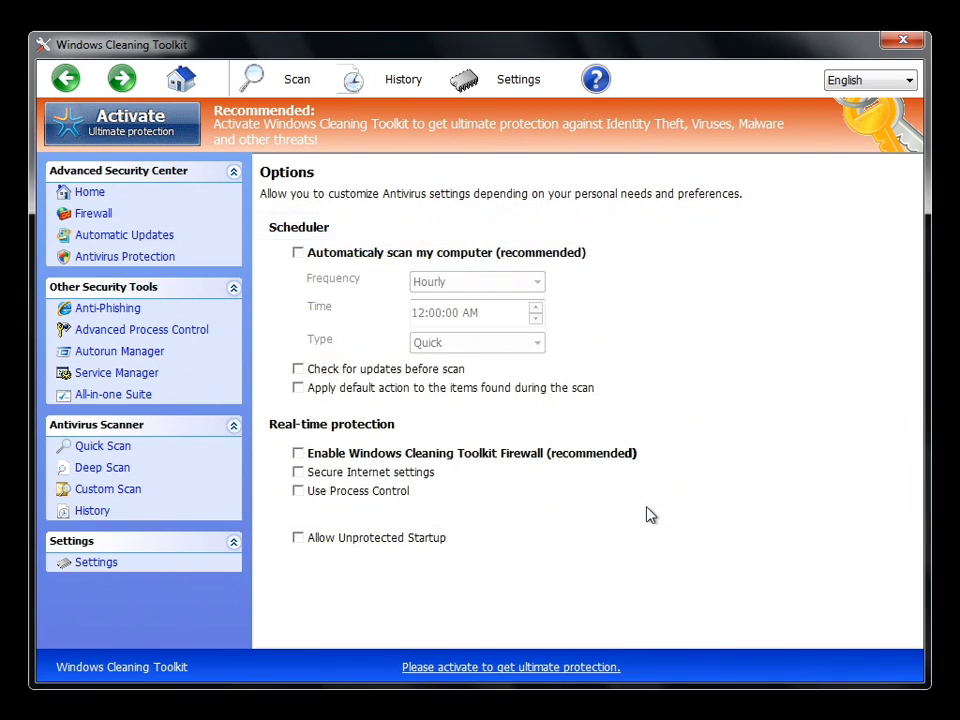
left_click(88, 193)
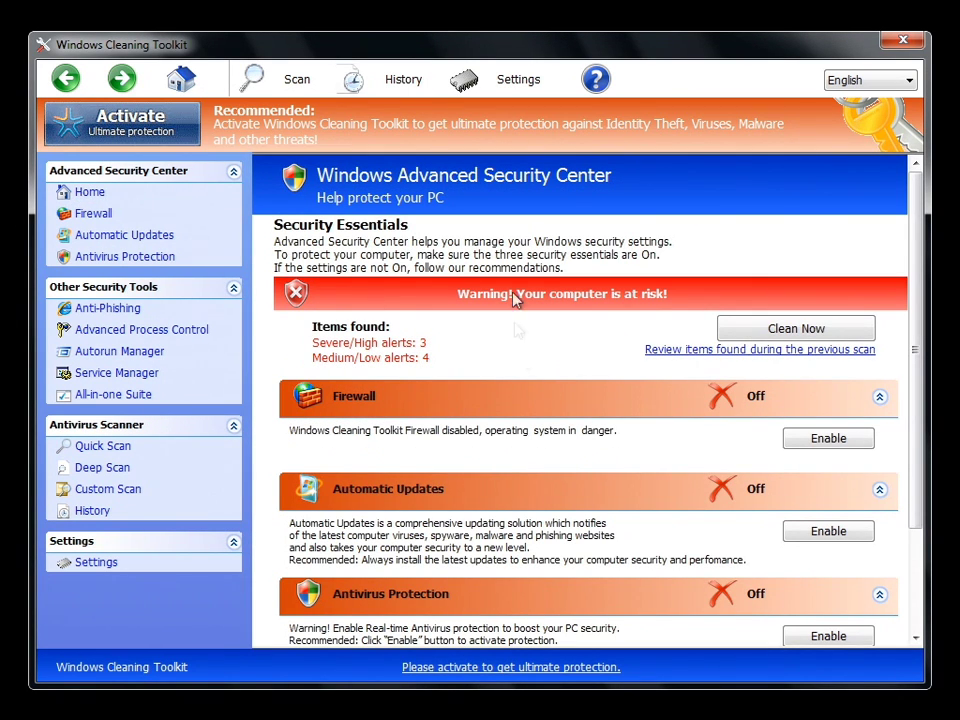
Step: Cycle the interface language through German, French and Spanish, then back to English
left_click(877, 78)
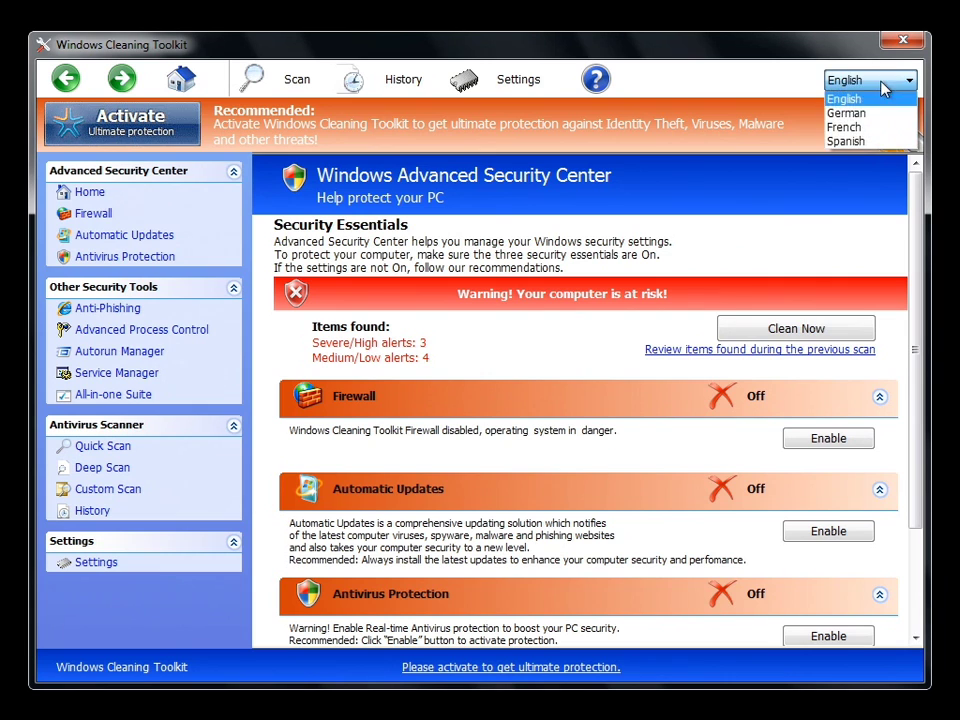
left_click(857, 109)
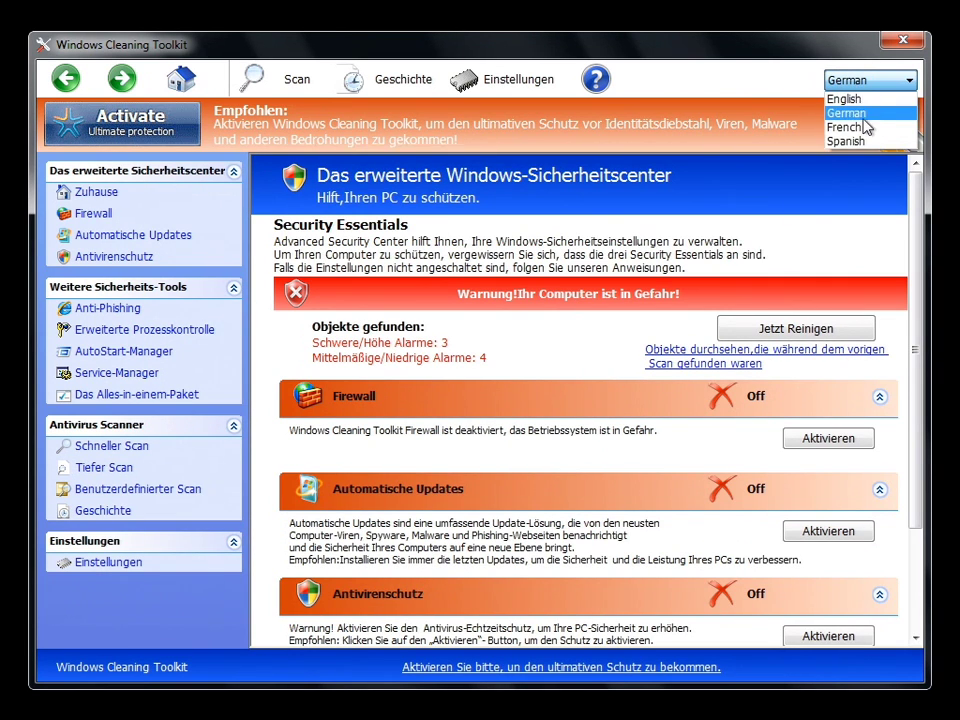
left_click(866, 127)
left_click(862, 80)
left_click(850, 141)
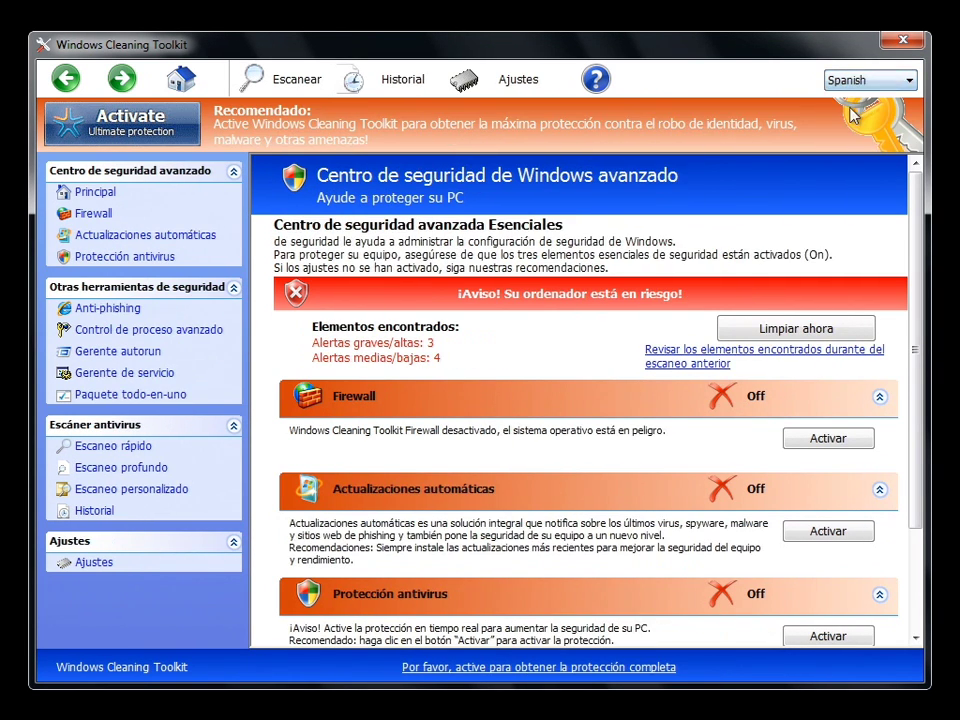
left_click(849, 81)
left_click(850, 98)
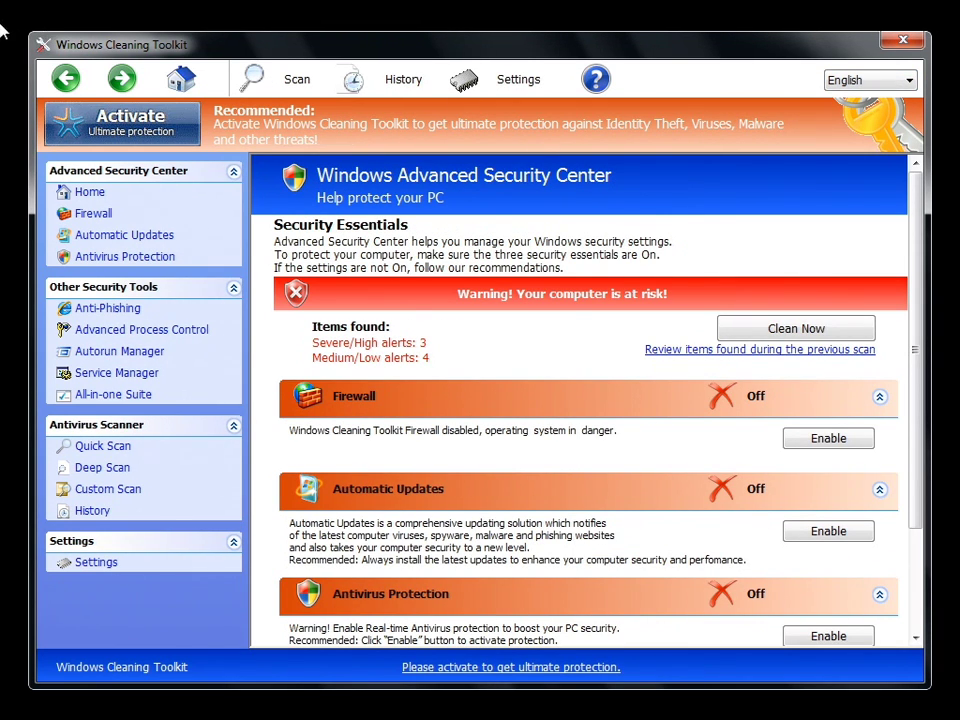
key("ctrl+shift+Escape")
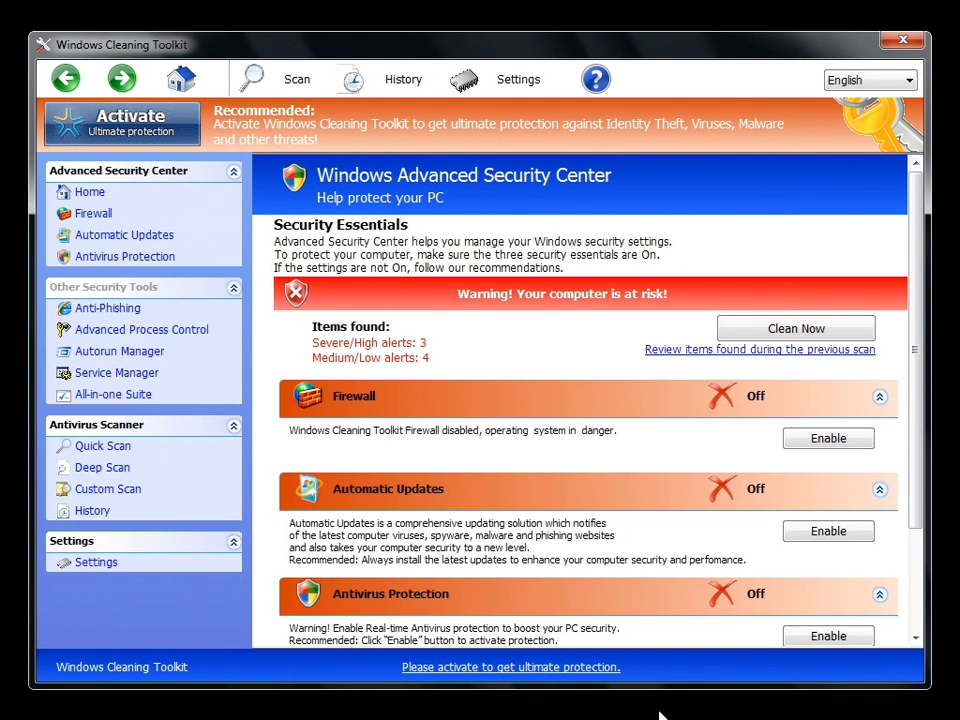
key("ctrl+alt+Delete")
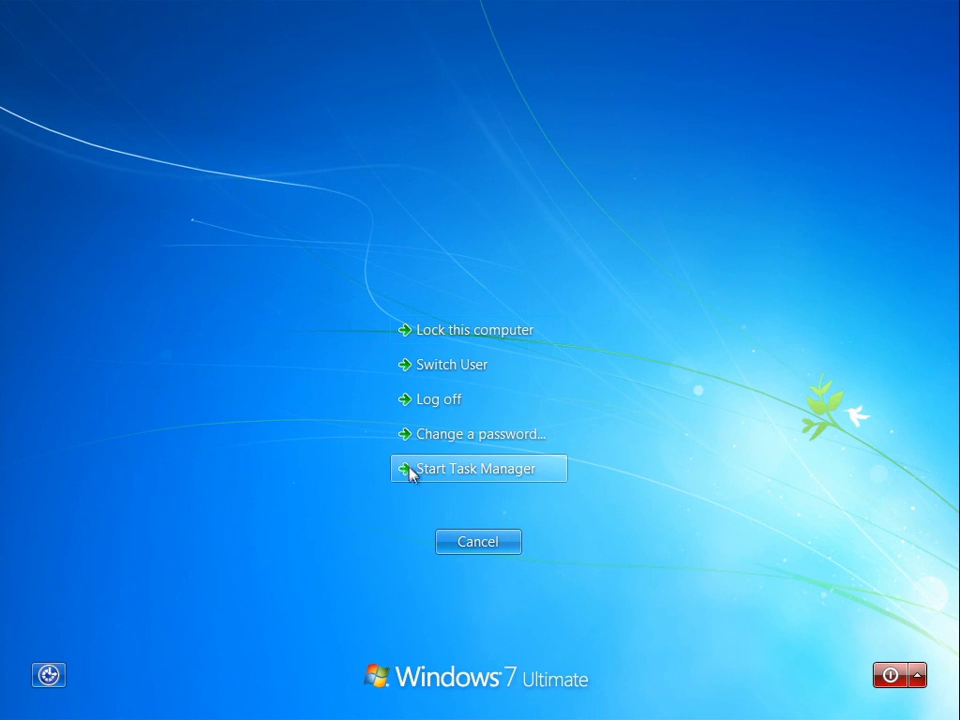
left_click(457, 437)
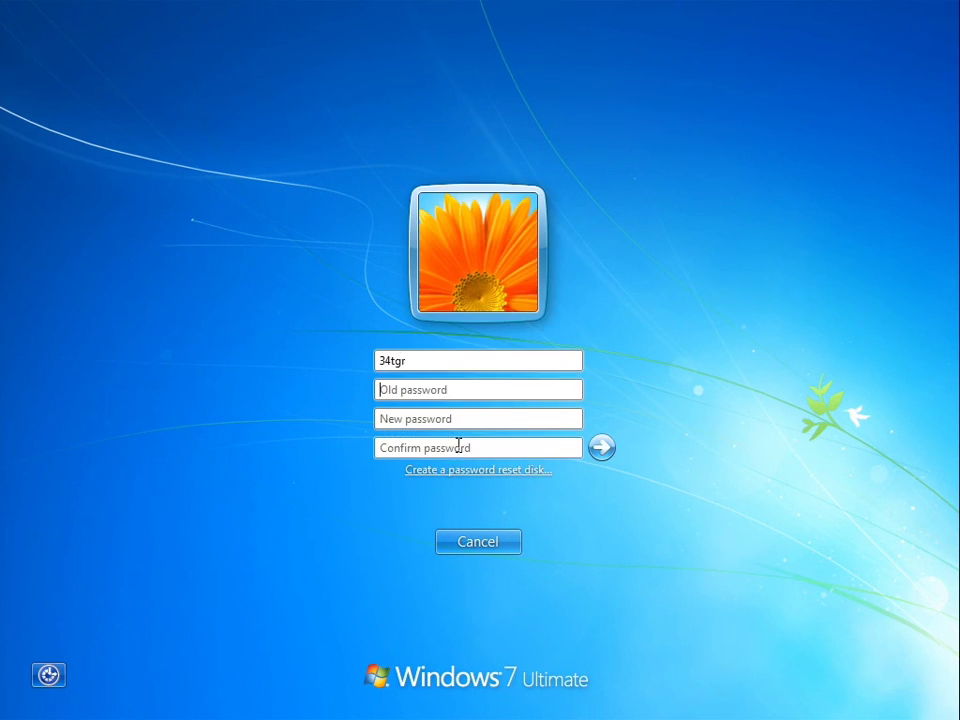
left_click(497, 541)
left_click(424, 464)
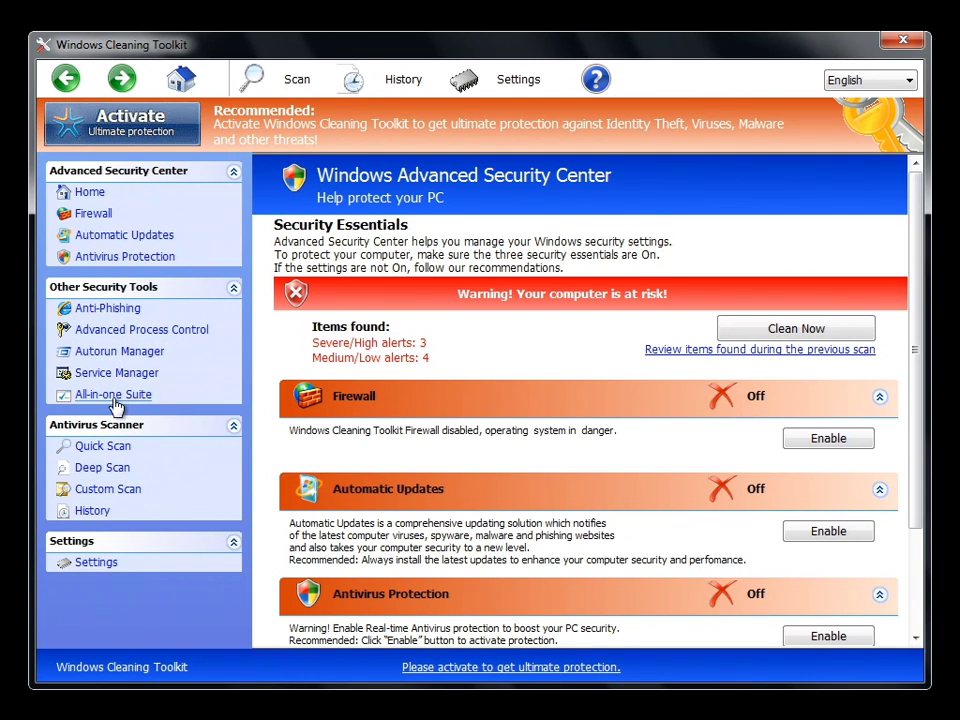
Step: Enable Allow Unprotected Startup in Settings and open Windows Firewall via the Brandmauer tool
left_click(106, 566)
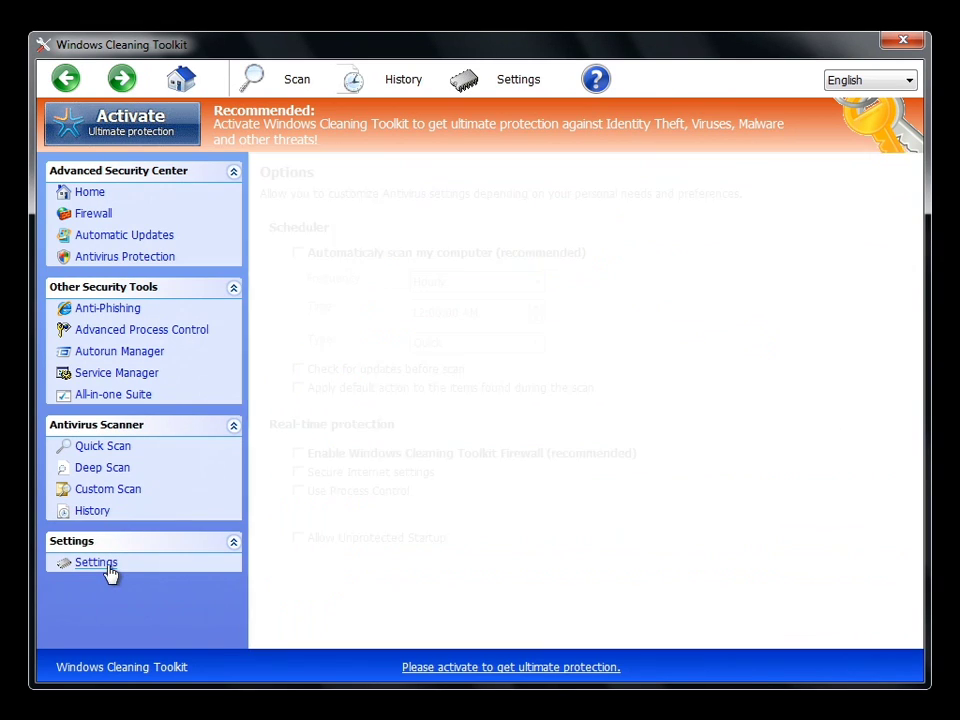
left_click(352, 543)
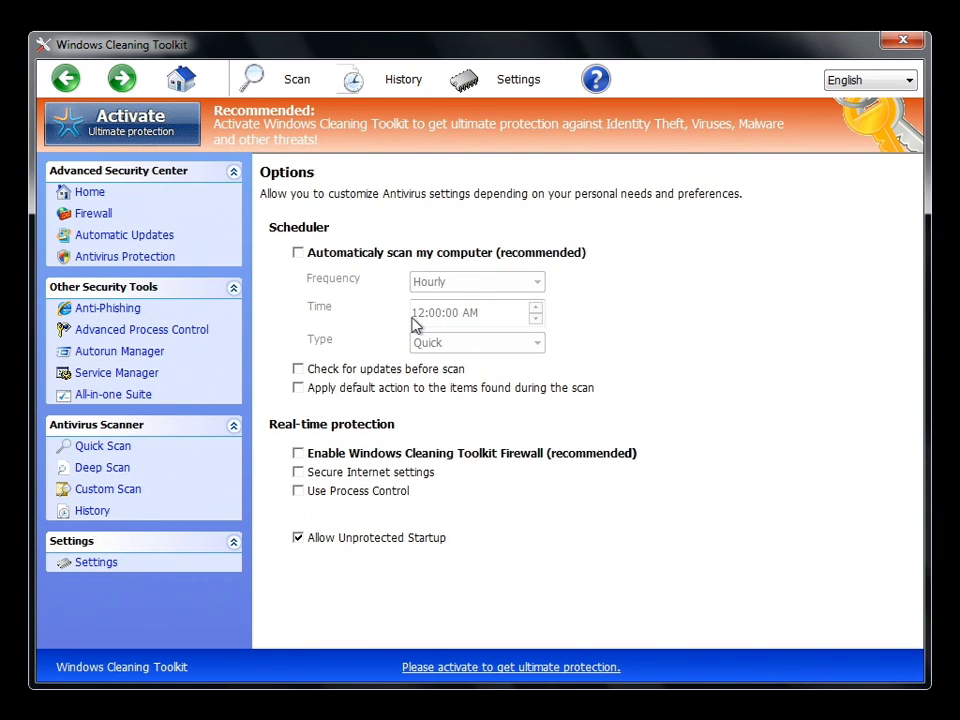
left_click(100, 396)
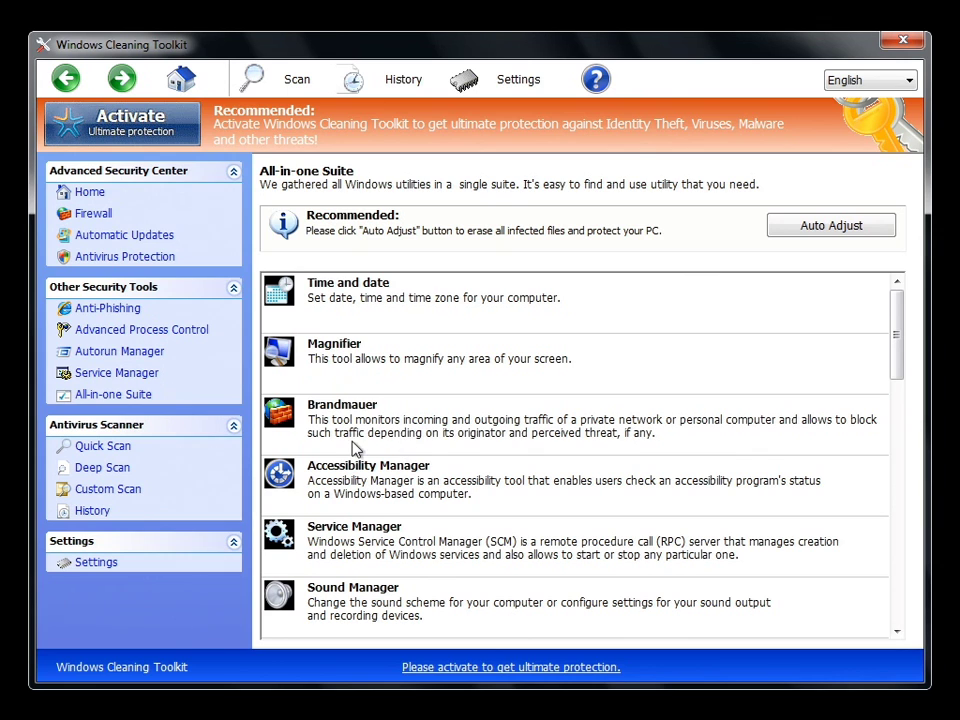
double_click(386, 437)
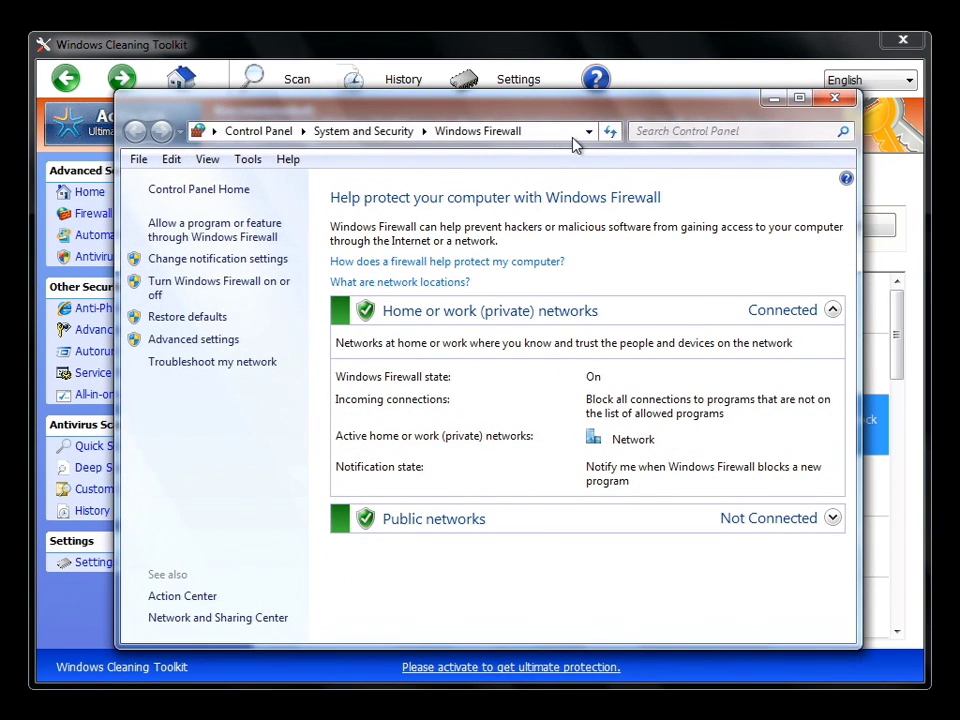
Step: Run C:\Windows\explorer.exe from the Control Panel address bar to restore the desktop
left_click(561, 133)
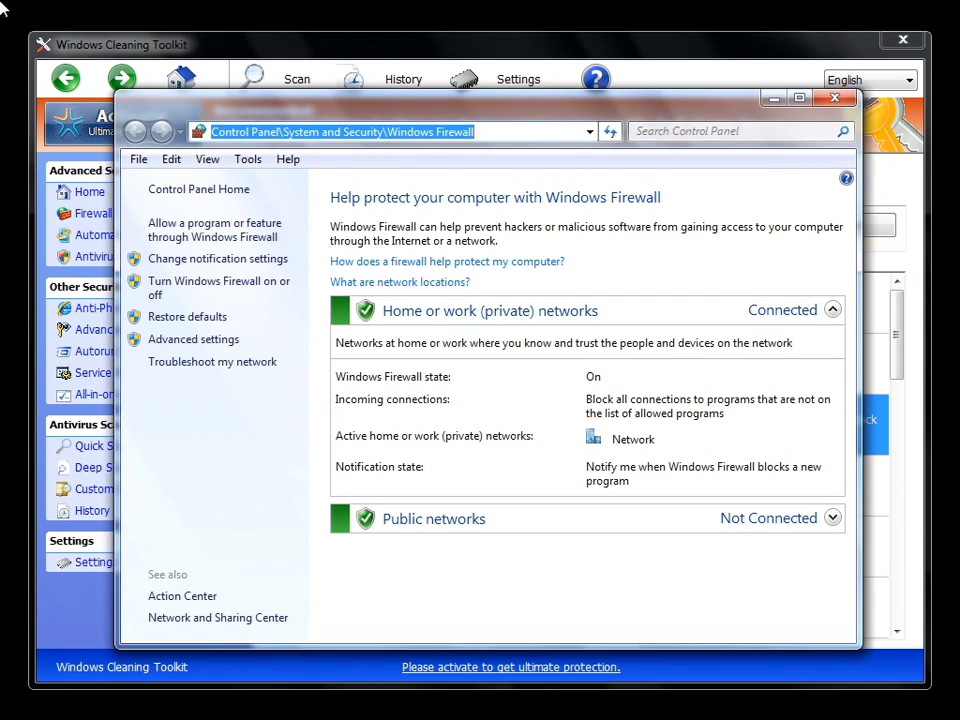
type("c")
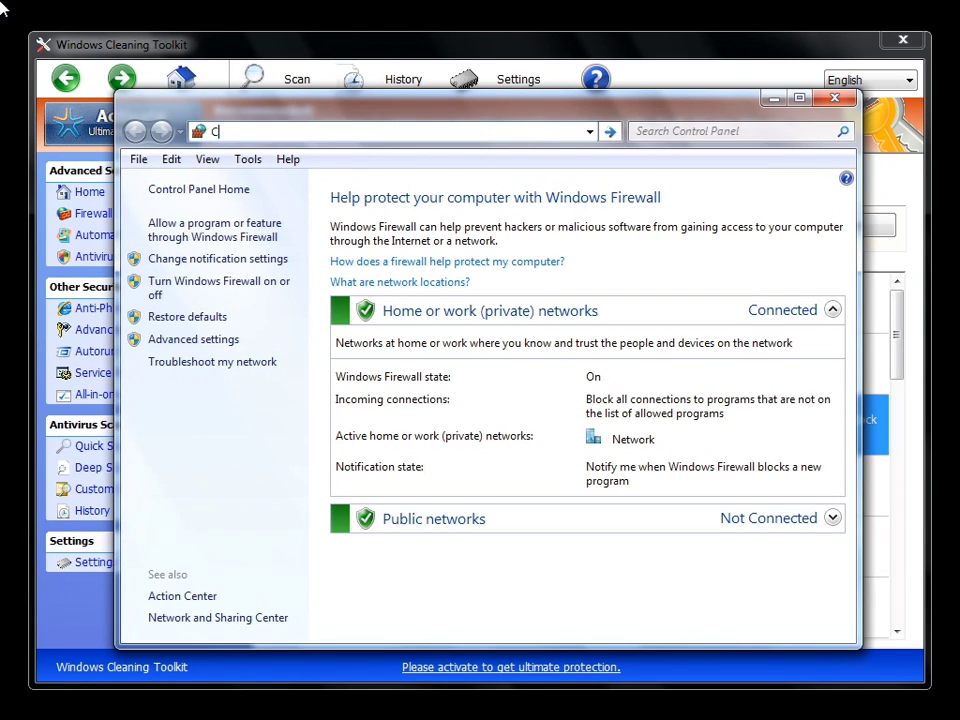
type(":\\Win")
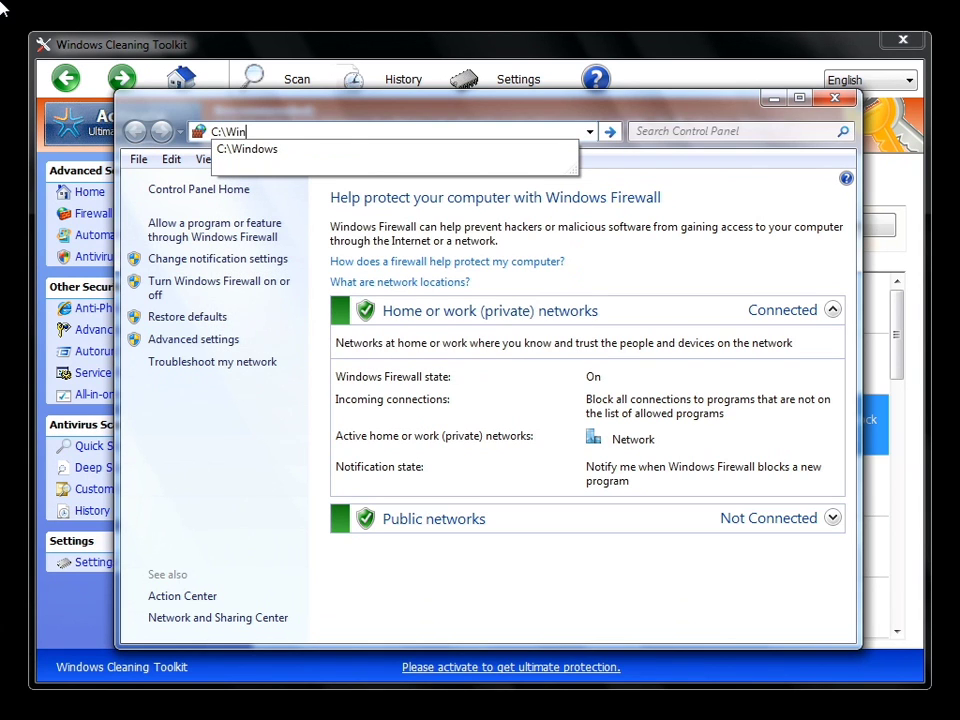
type("dows\\ex")
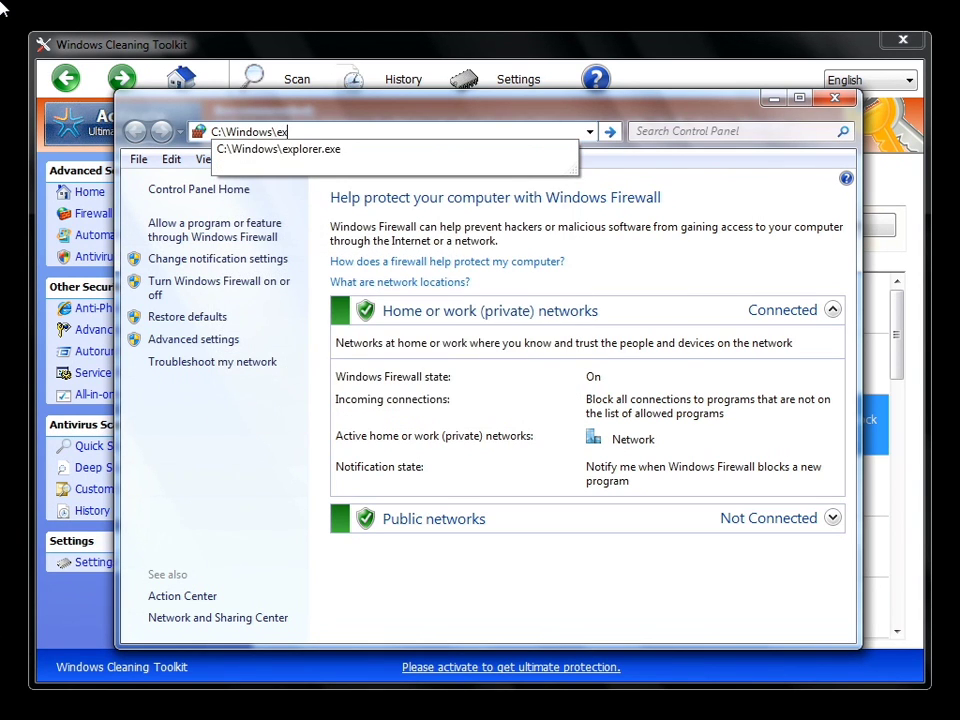
key("Down")
key("Return")
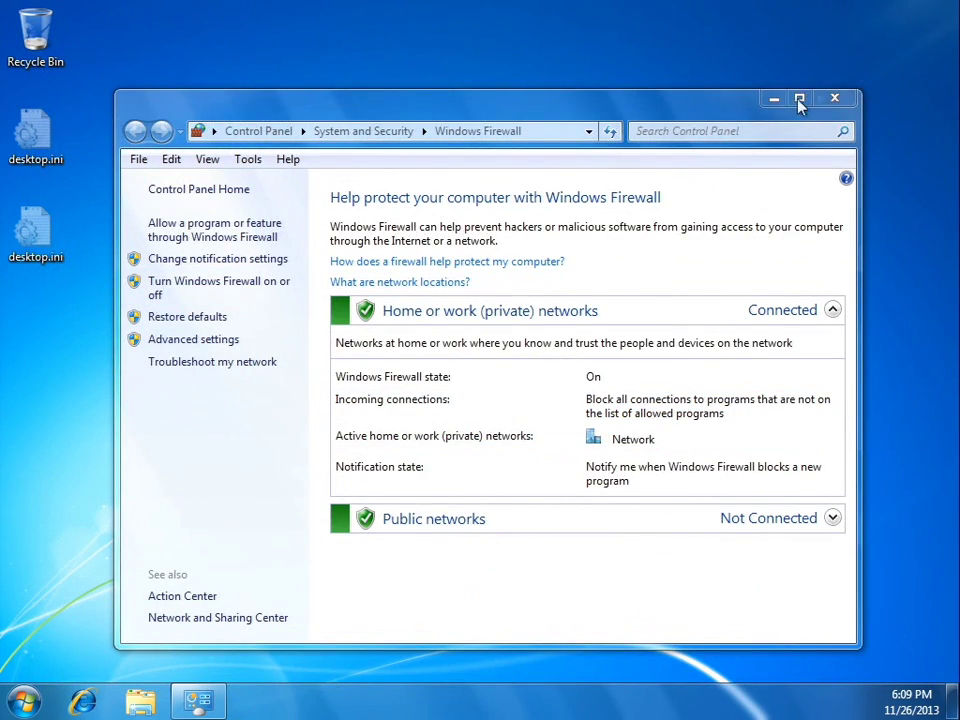
Step: Close Windows Firewall and dismiss the fake alert triggered by launching Internet Explorer
left_click(834, 98)
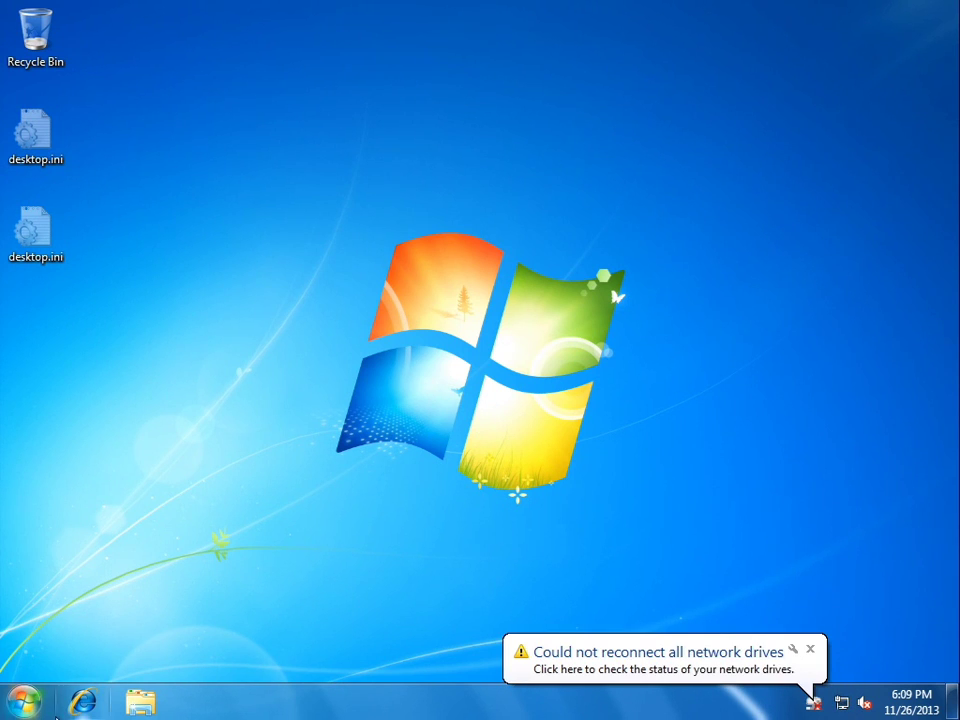
left_click(83, 702)
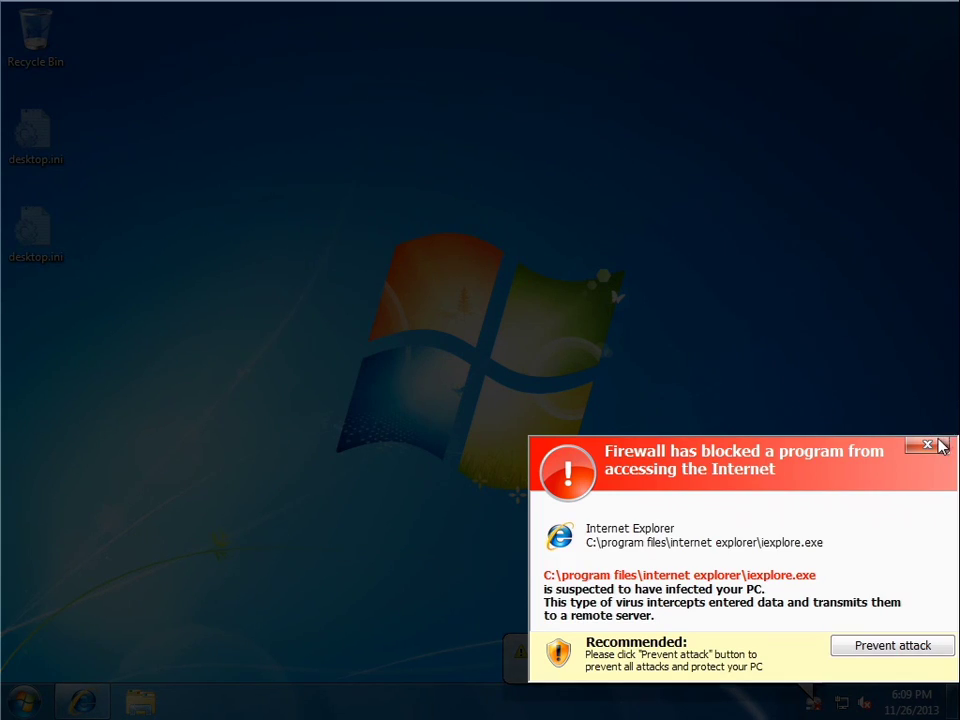
left_click(938, 446)
Step: Open and close Remote Desktop Connection and Magnifier from the Start menu
left_click(22, 702)
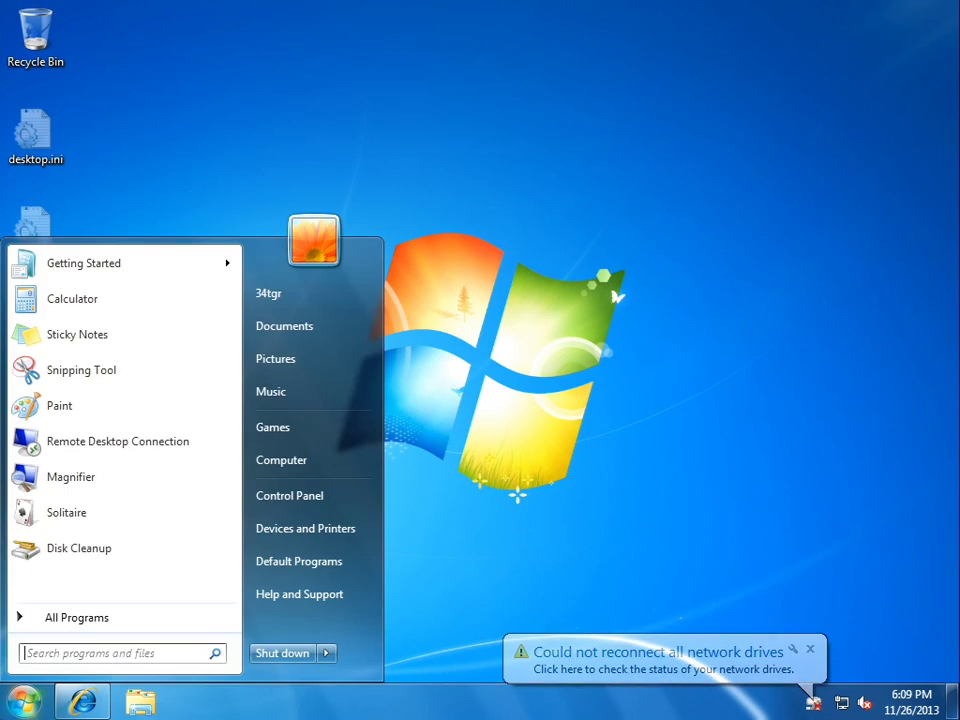
left_click(57, 455)
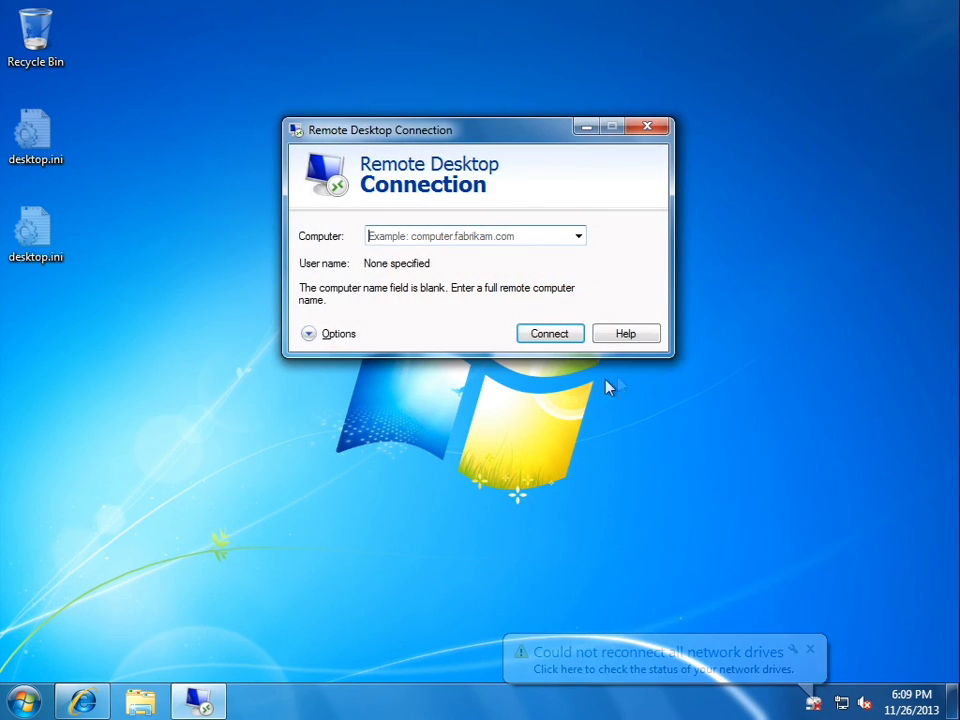
left_click(647, 128)
left_click(22, 702)
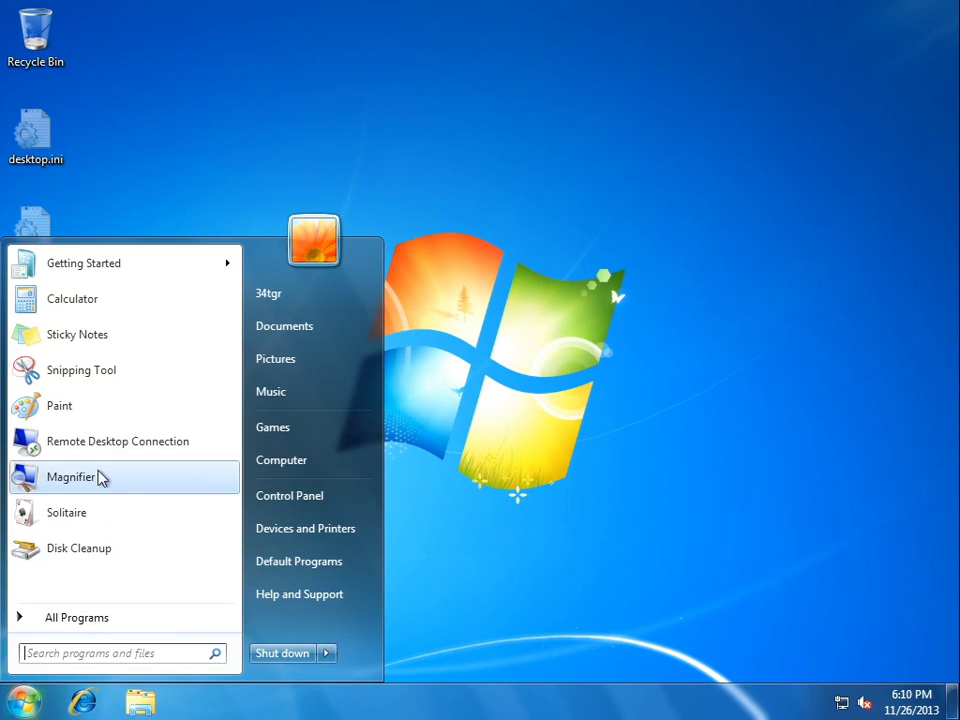
left_click(72, 477)
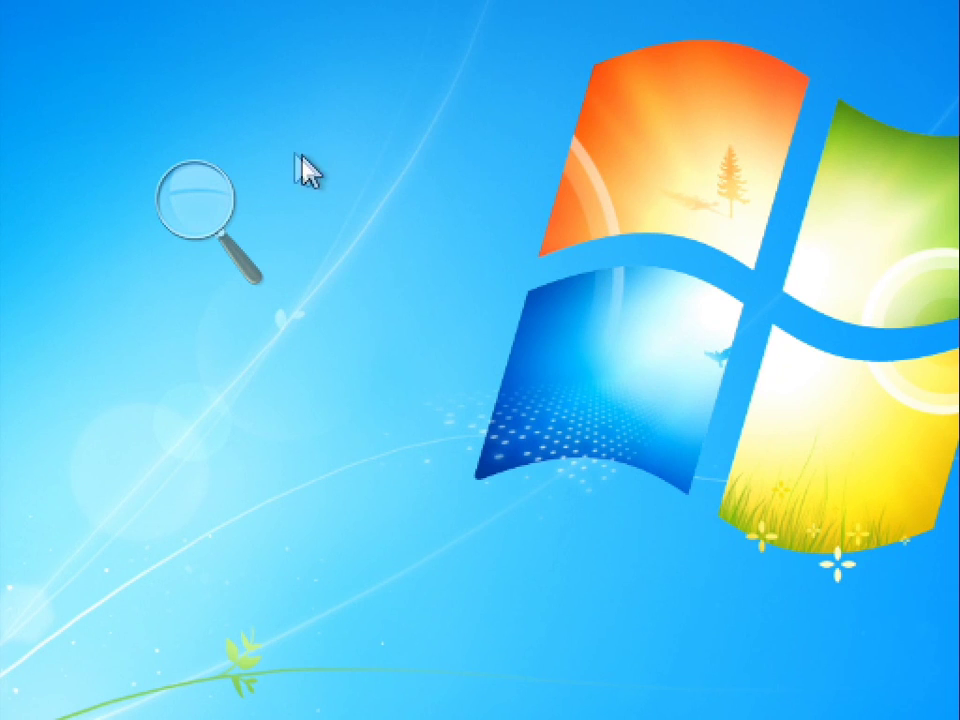
left_click(196, 200)
left_click(488, 160)
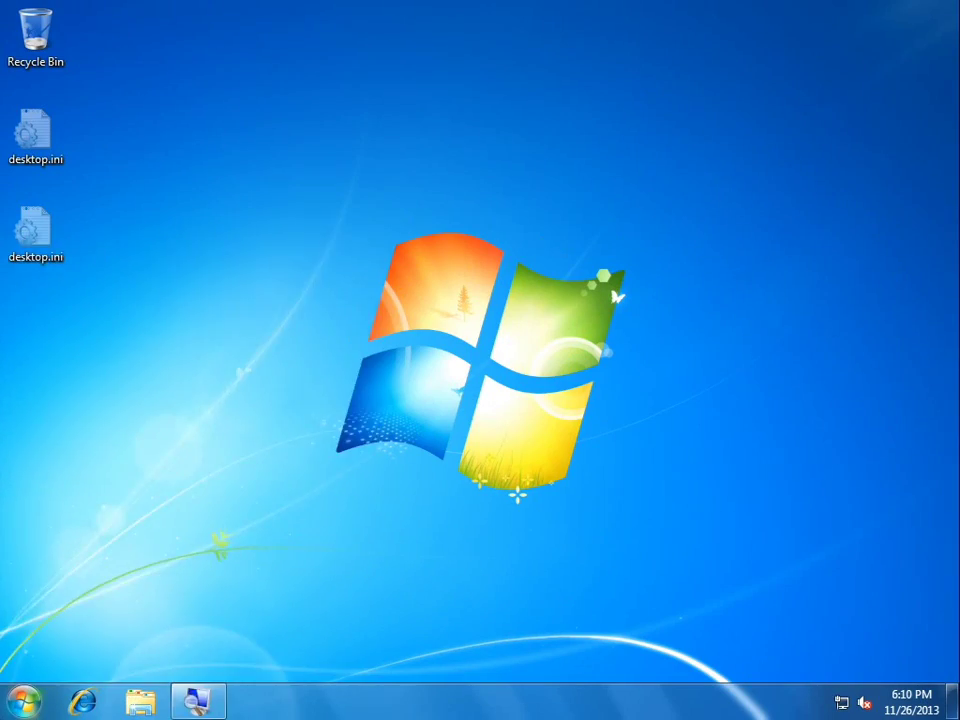
Step: Dismiss the fake solitaire.exe firewall alert and open then close the Libraries window
left_click(22, 702)
left_click(84, 518)
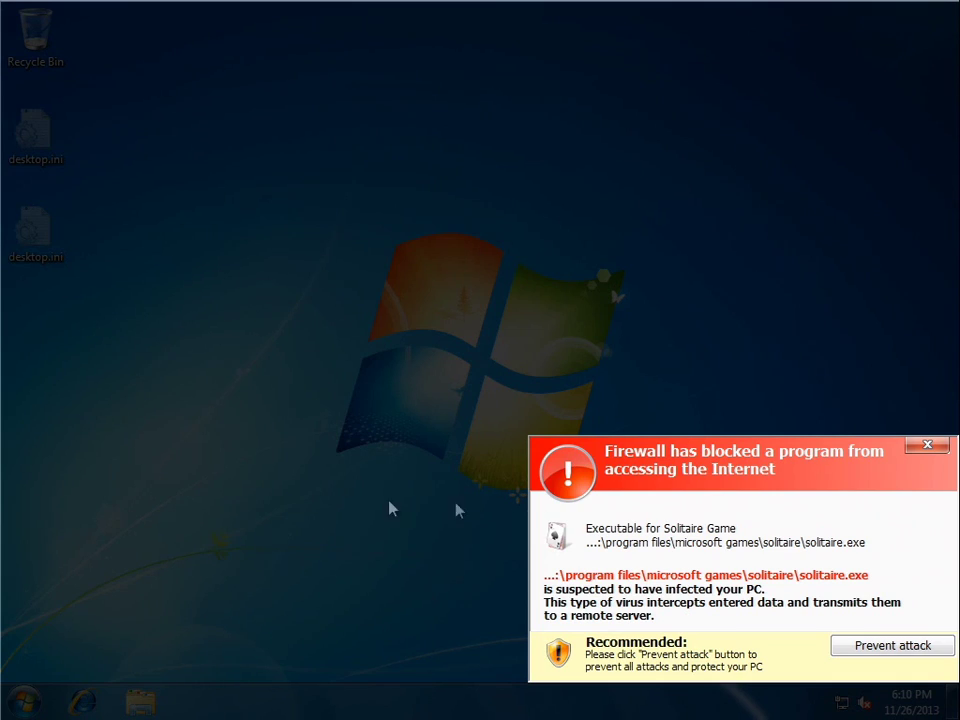
left_click(928, 444)
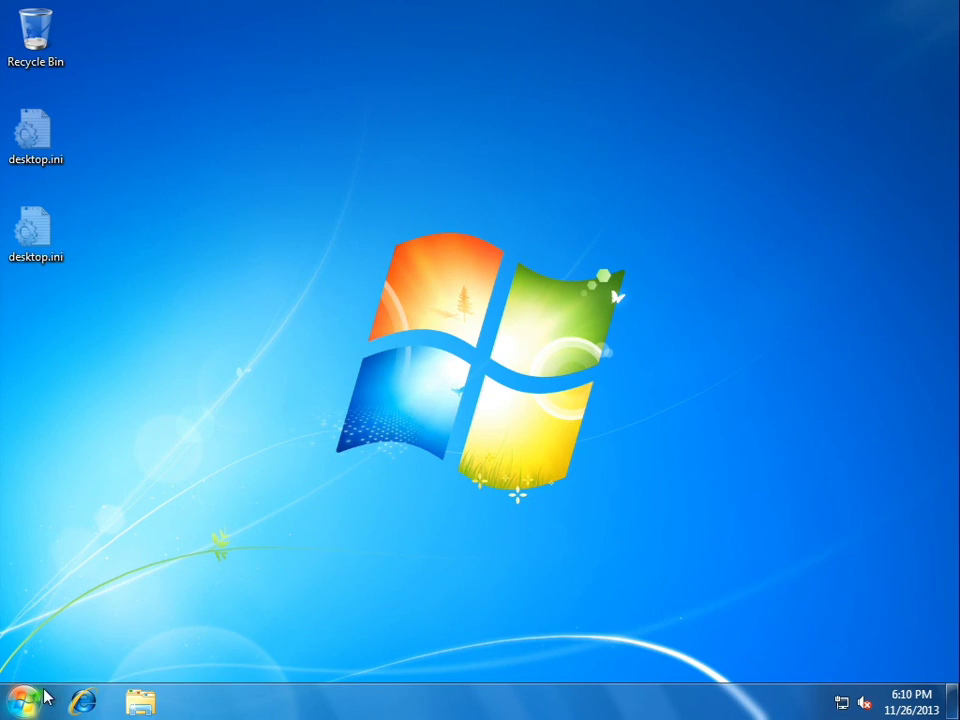
left_click(148, 700)
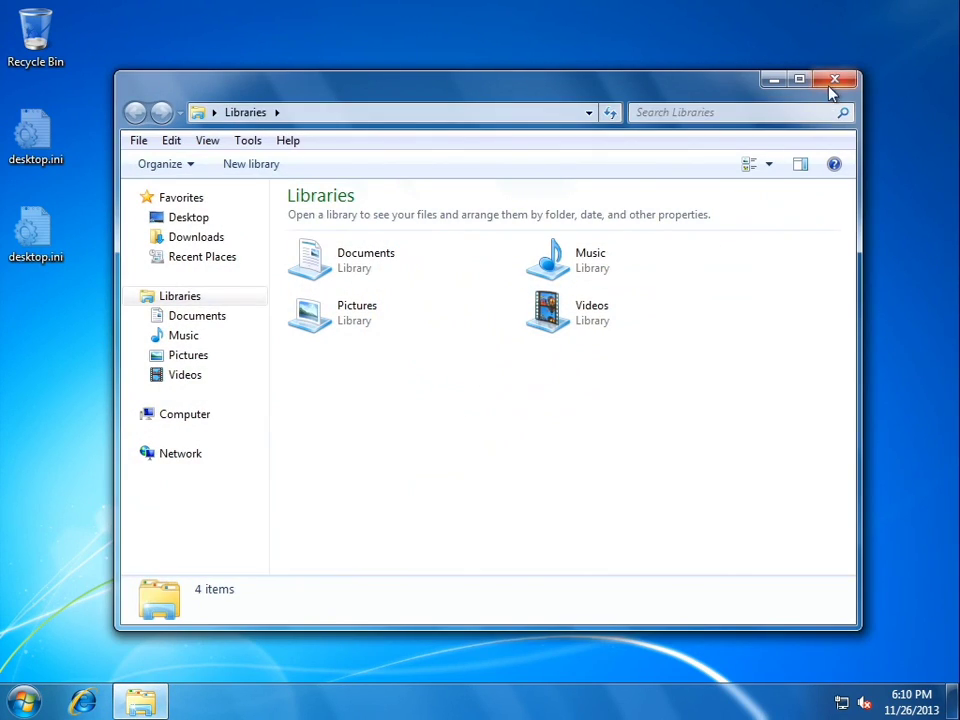
left_click(834, 79)
right_click(525, 705)
left_click(563, 158)
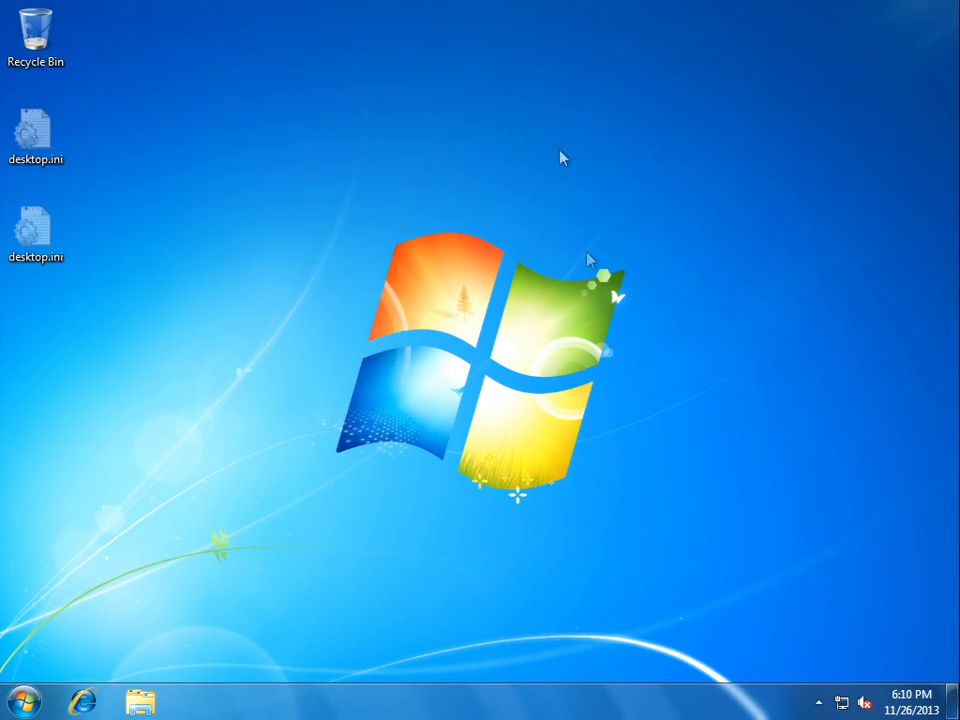
left_click(22, 700)
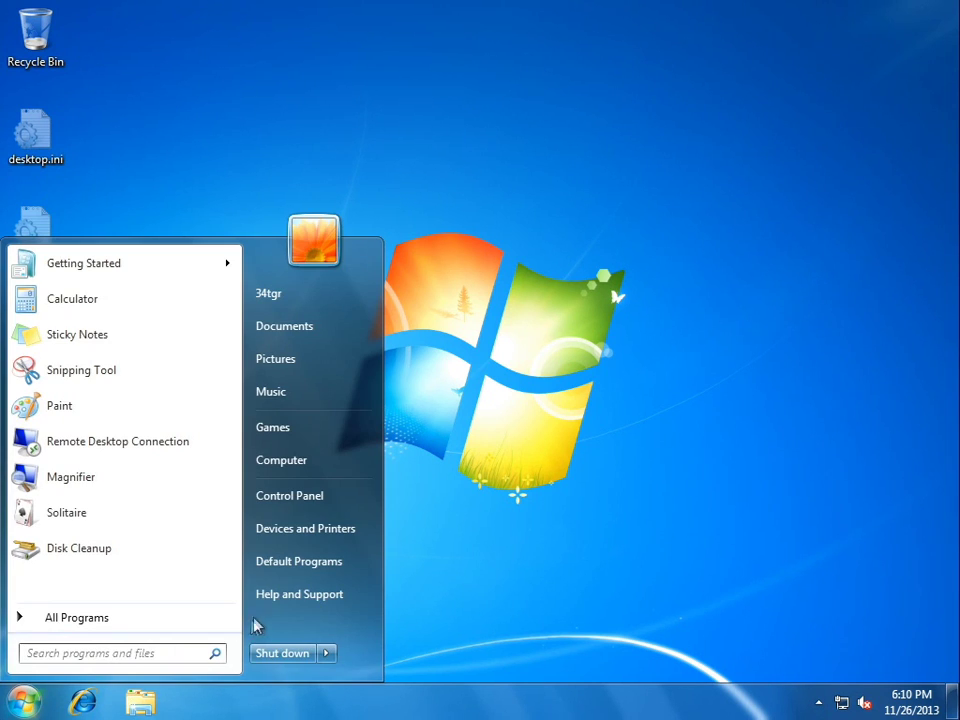
Step: Try to start regedit from the Run prompt
type("run")
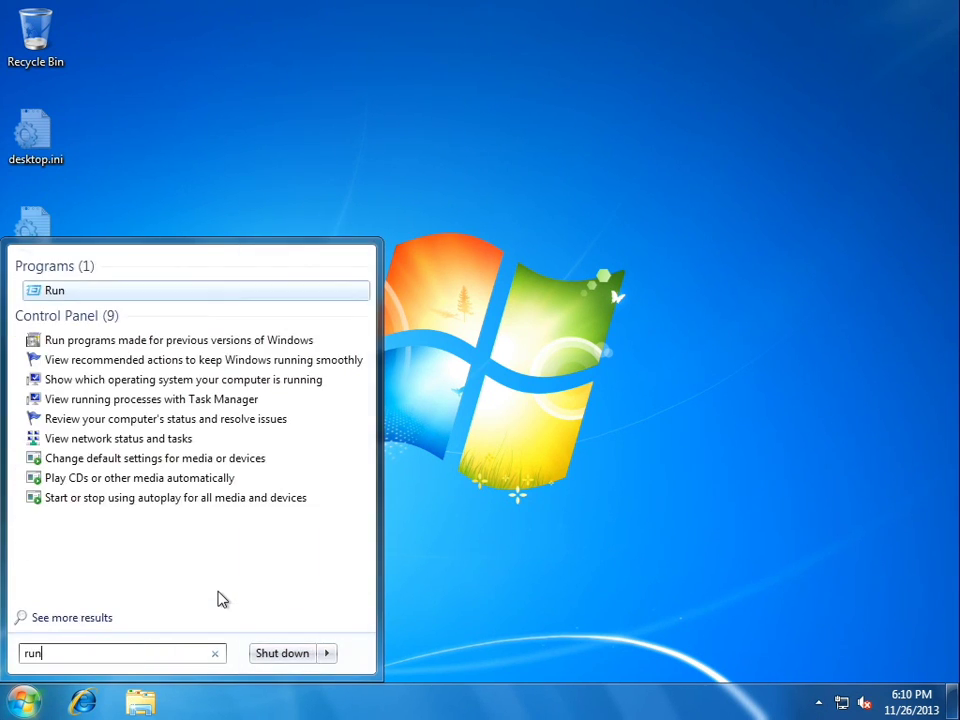
key("Return")
type("regedit")
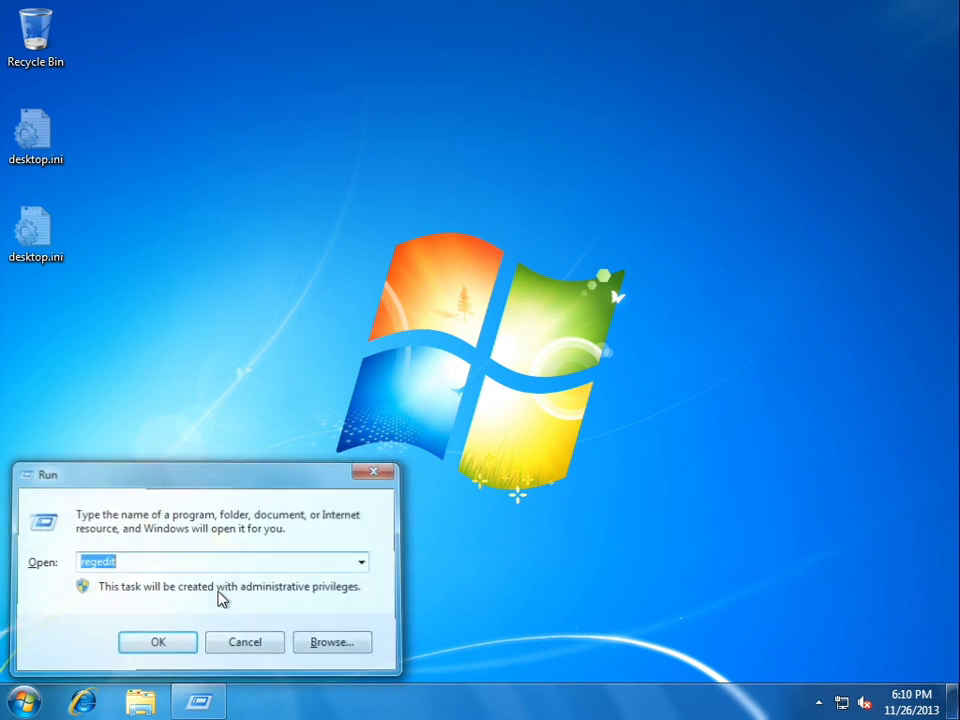
key("Return")
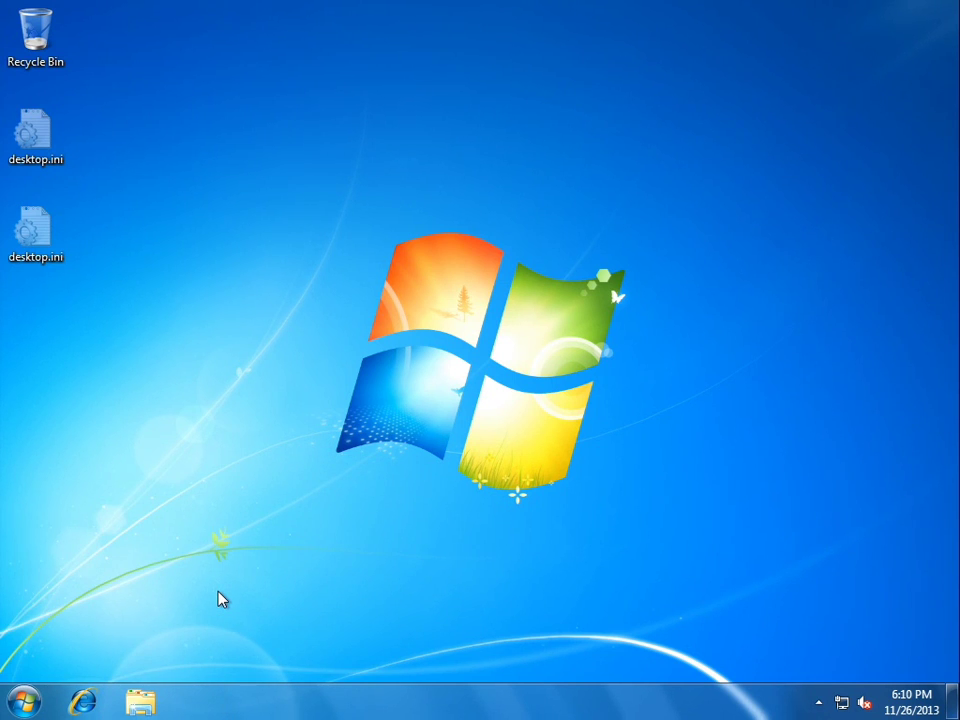
Step: Open Local Disk (C:) via Computer in Explorer, then close the window
left_click(24, 701)
type("lkjlk")
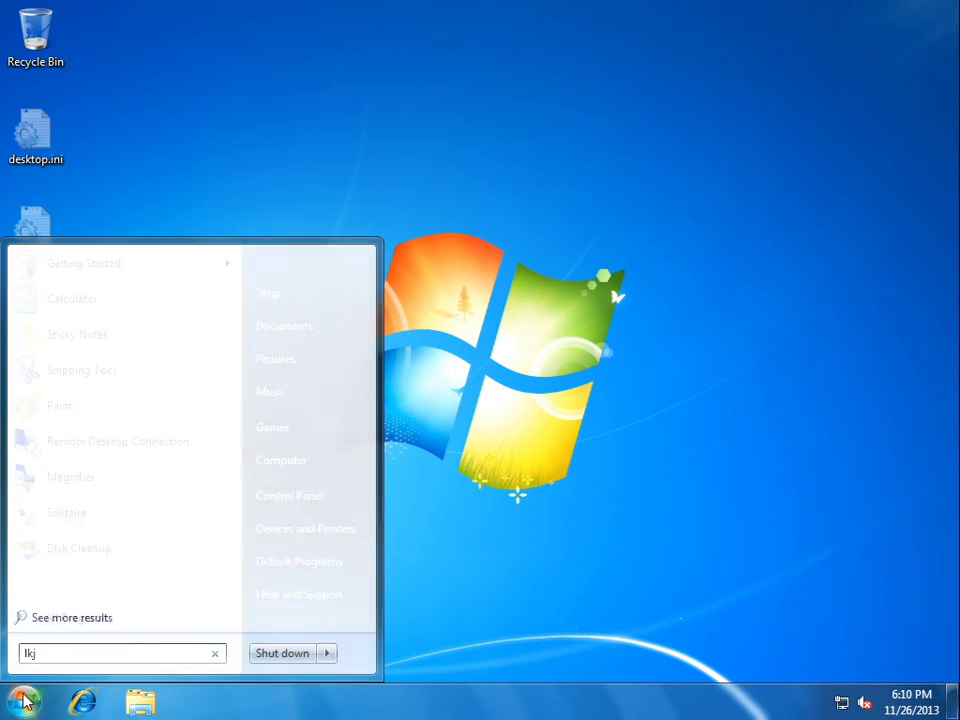
key("Escape")
key("Escape")
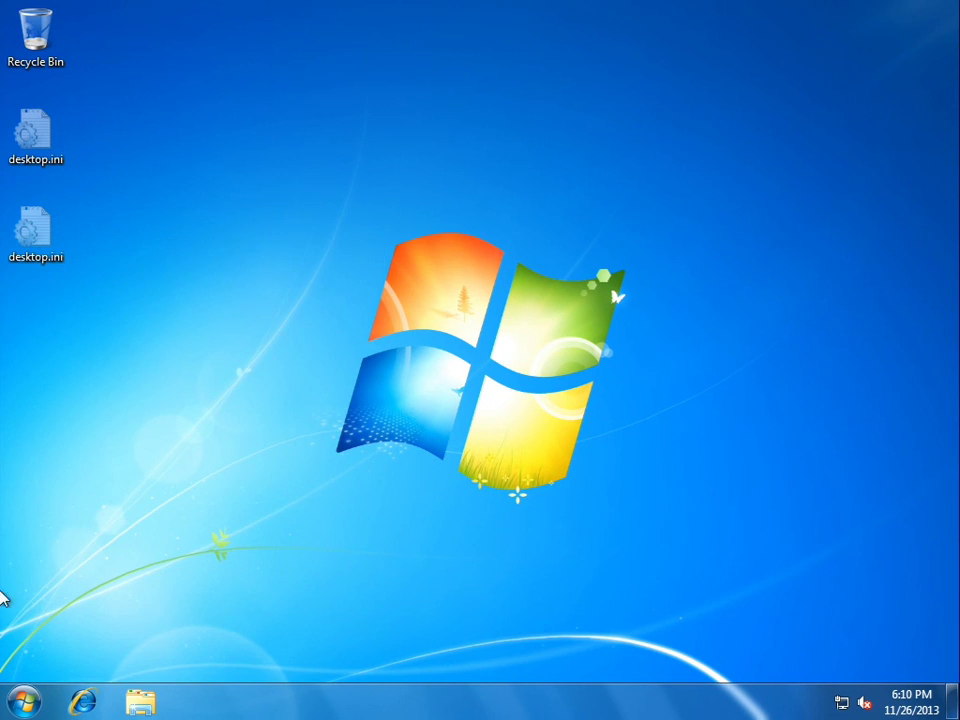
left_click(155, 705)
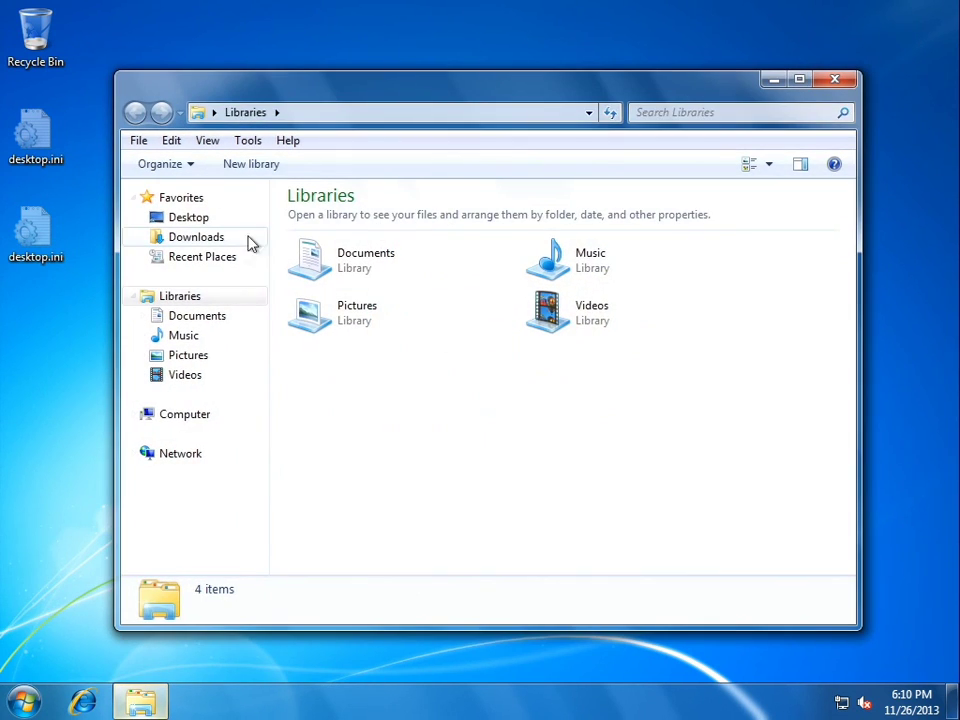
left_click(221, 414)
double_click(369, 249)
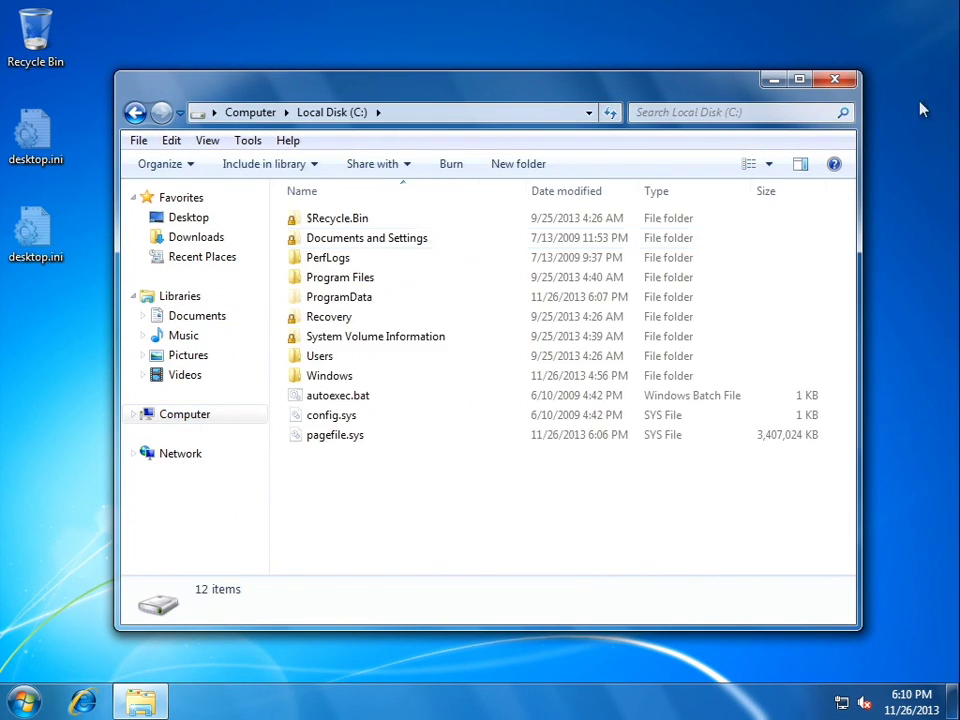
left_click(833, 79)
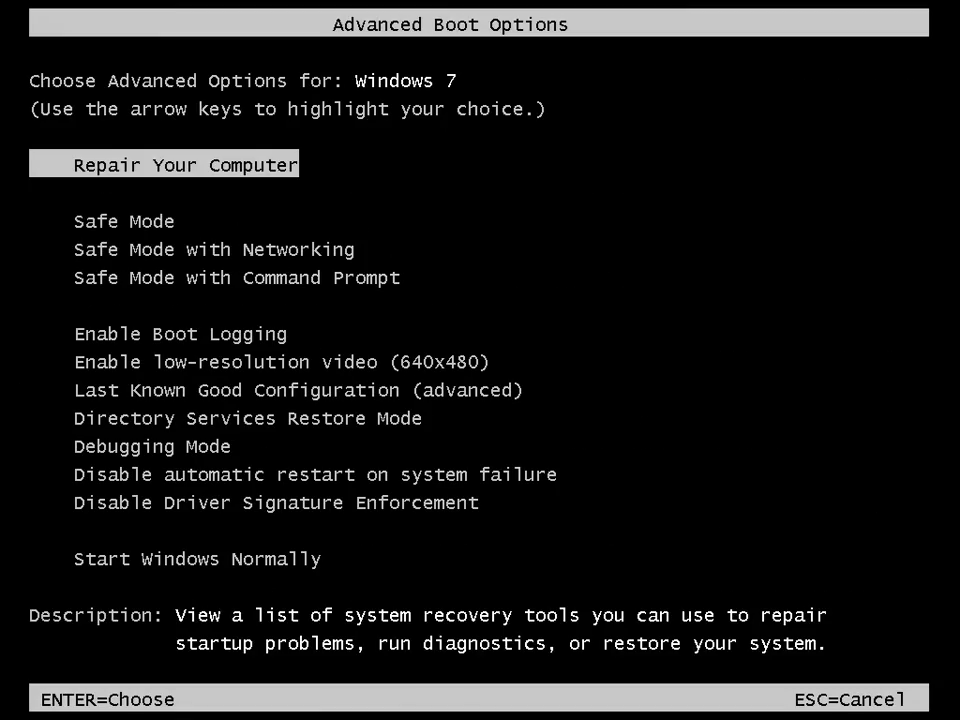
Step: Choose Safe Mode with Networking from the Advanced Boot Options menu
key("Down")
key("Down")
key("Return")
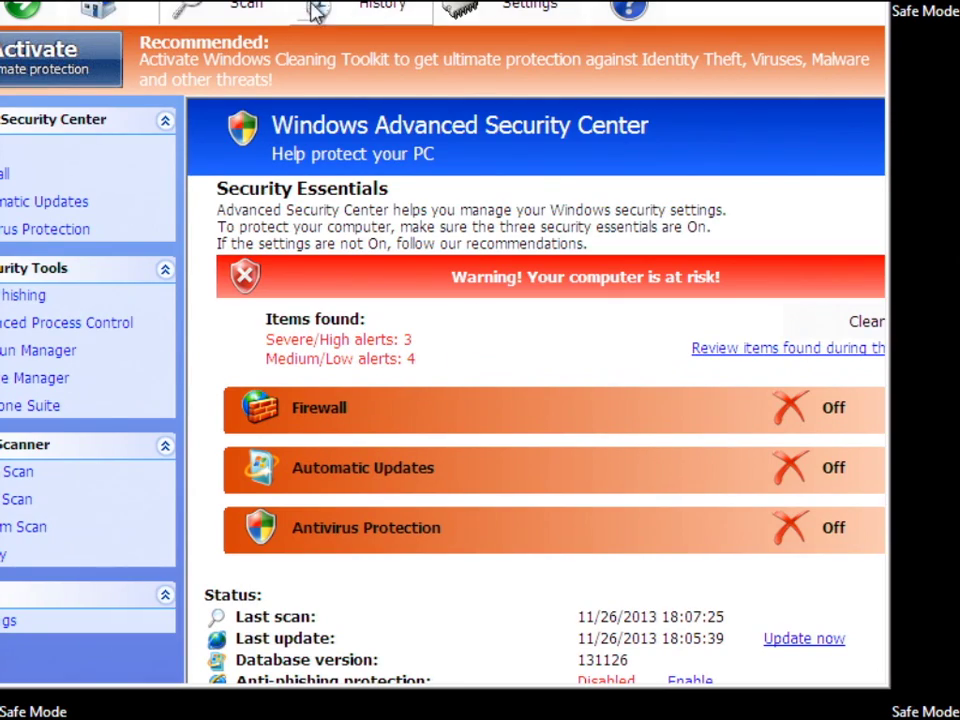
Step: Open Windows Firewall via Brandmauer and run C:\Windows\explorer.exe from its address bar
left_click(12, 410)
left_click(355, 460)
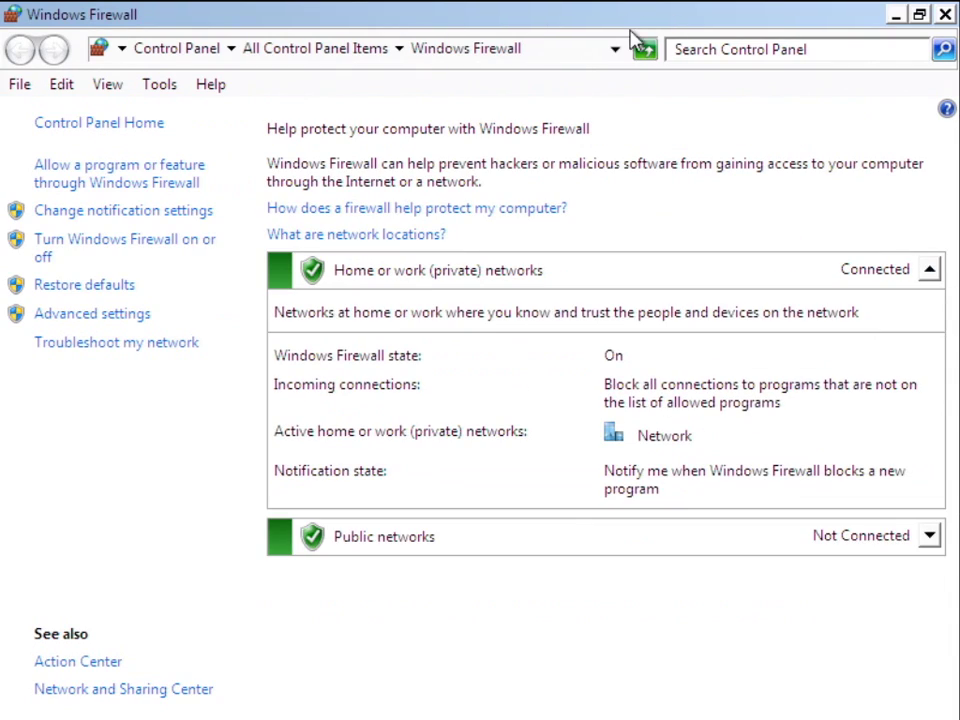
left_click(577, 52)
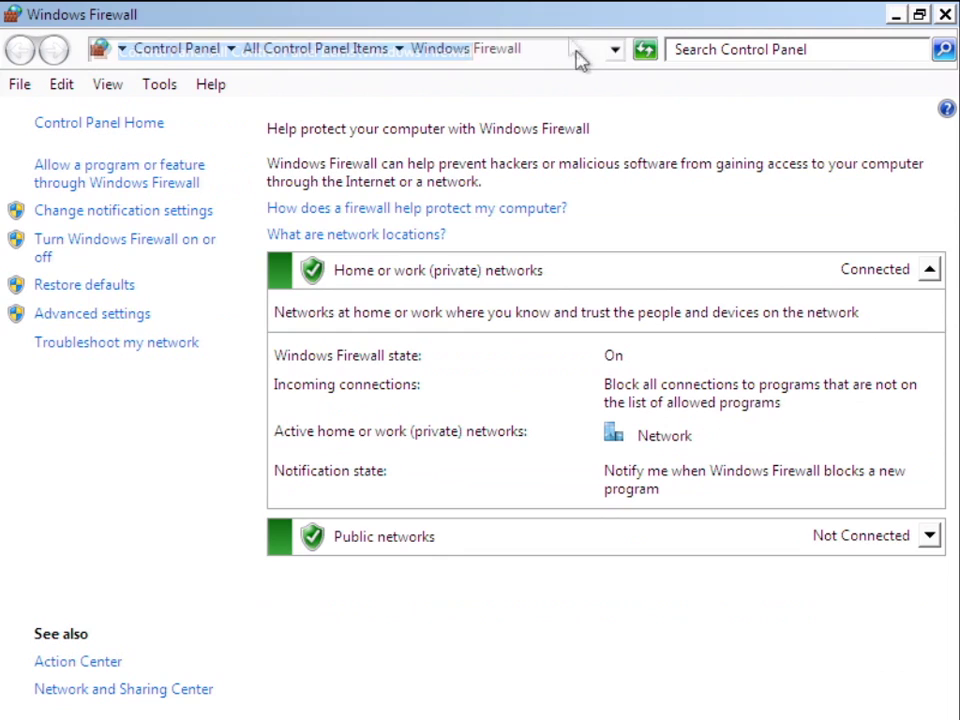
type("*************")
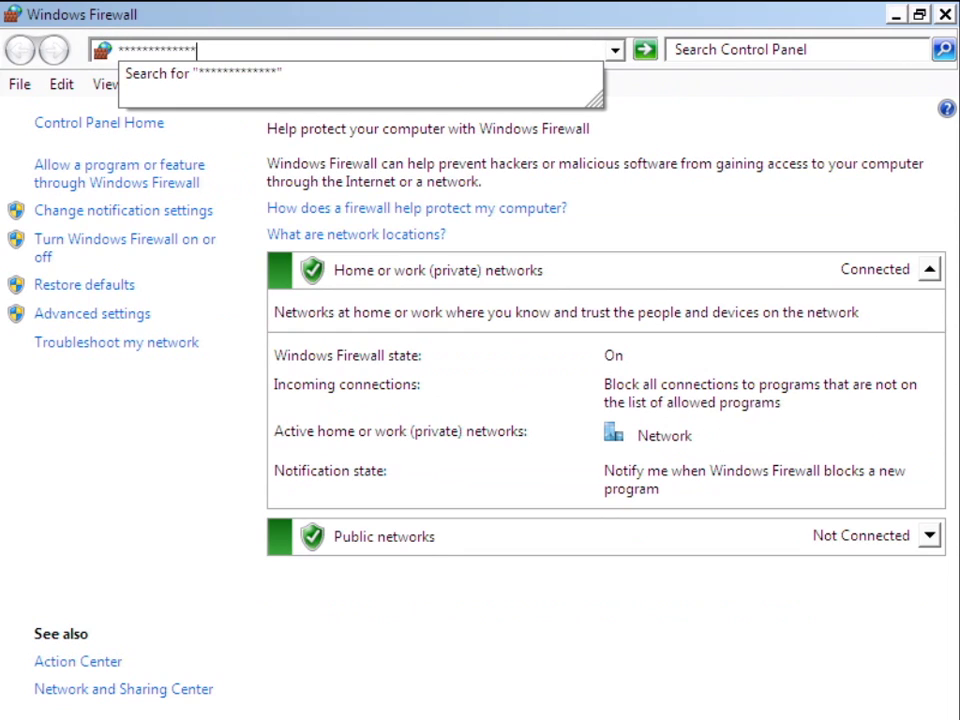
type("**************************************************")
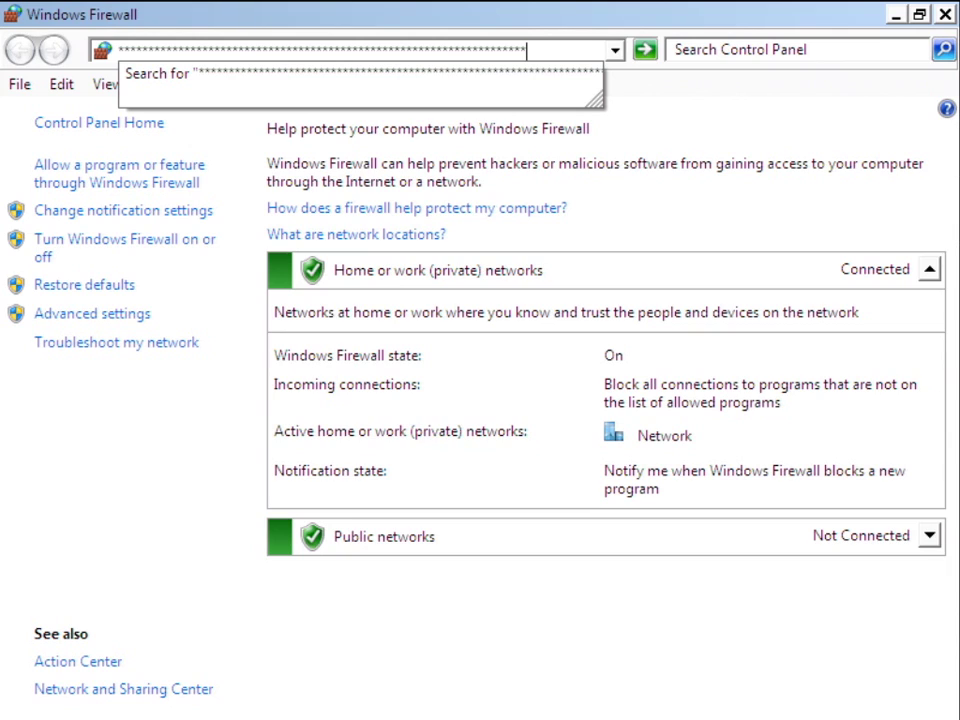
key("ctrl+a")
key("BackSpace")
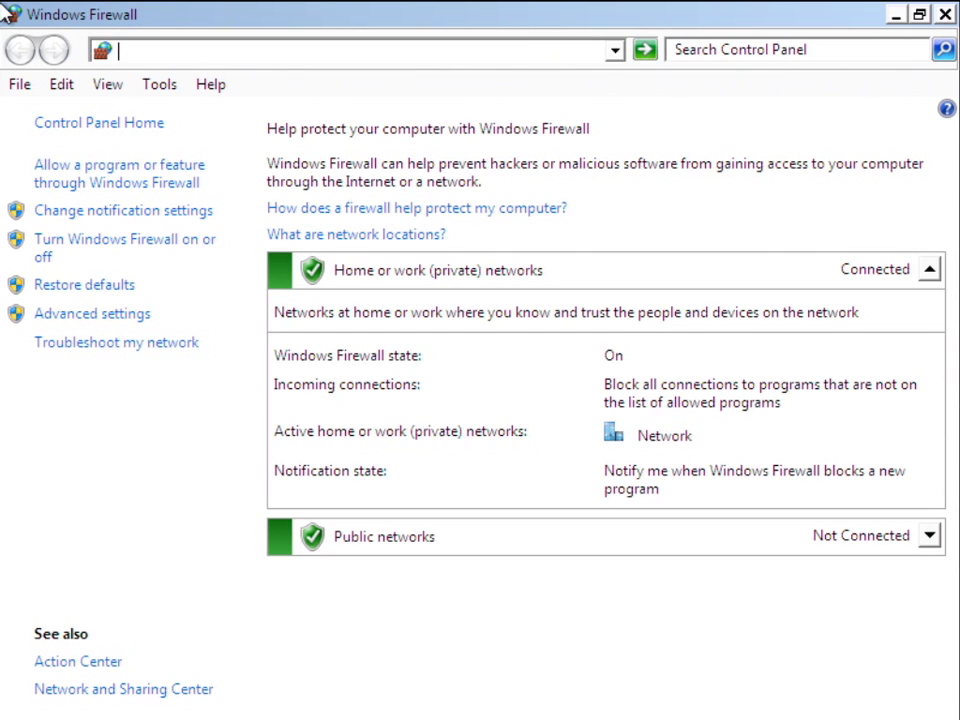
type("C:")
key("Down")
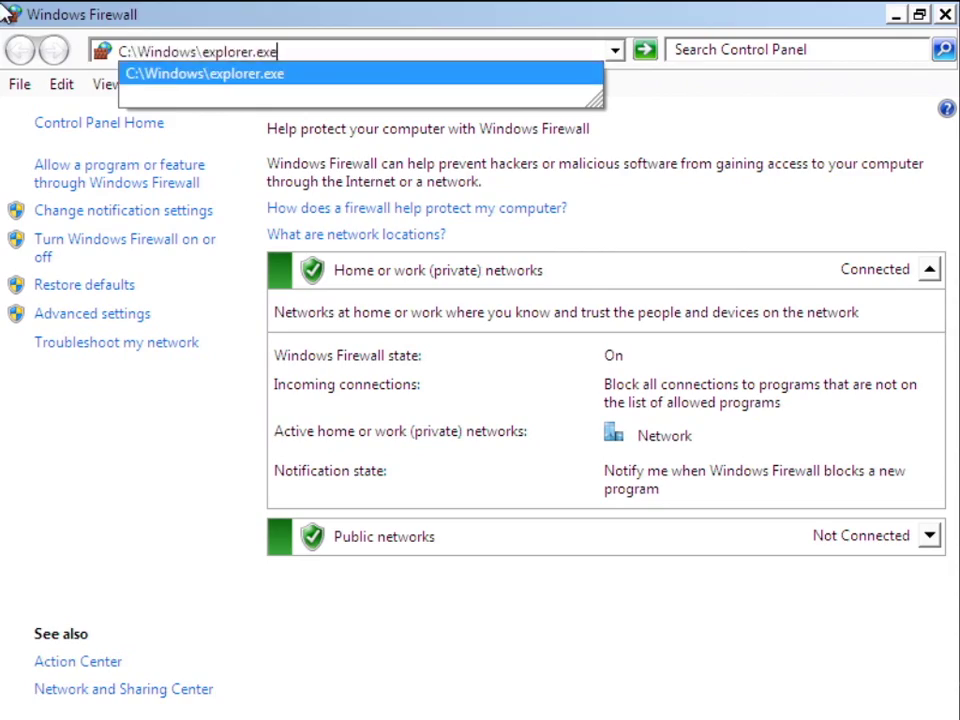
key("Return")
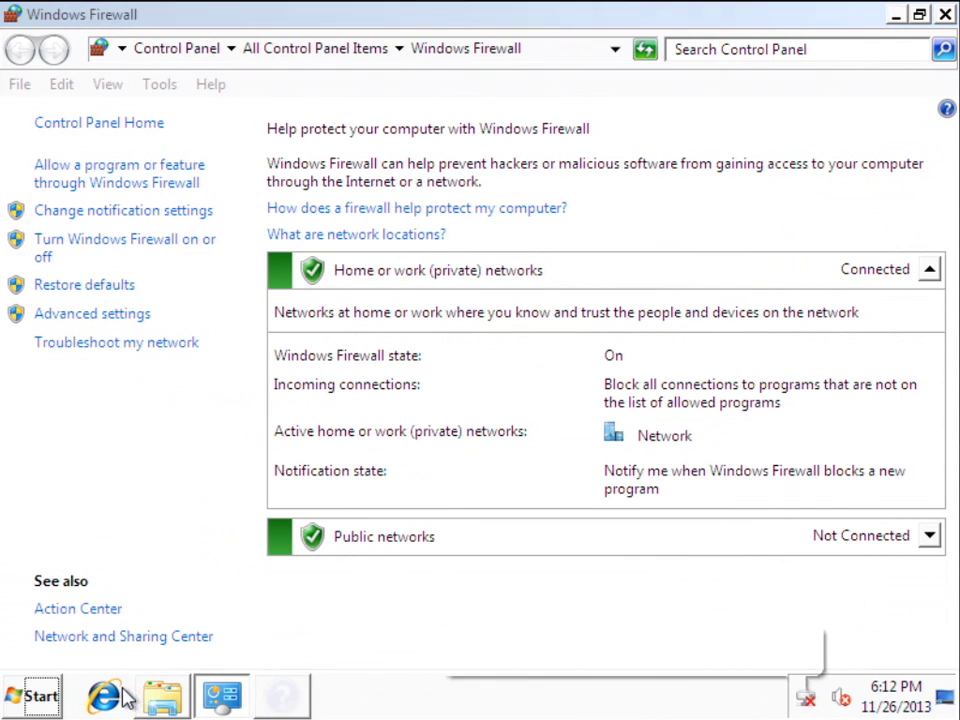
Step: Dismiss the fake Internet Explorer alert, then close Windows Firewall and Help and Support
left_click(110, 697)
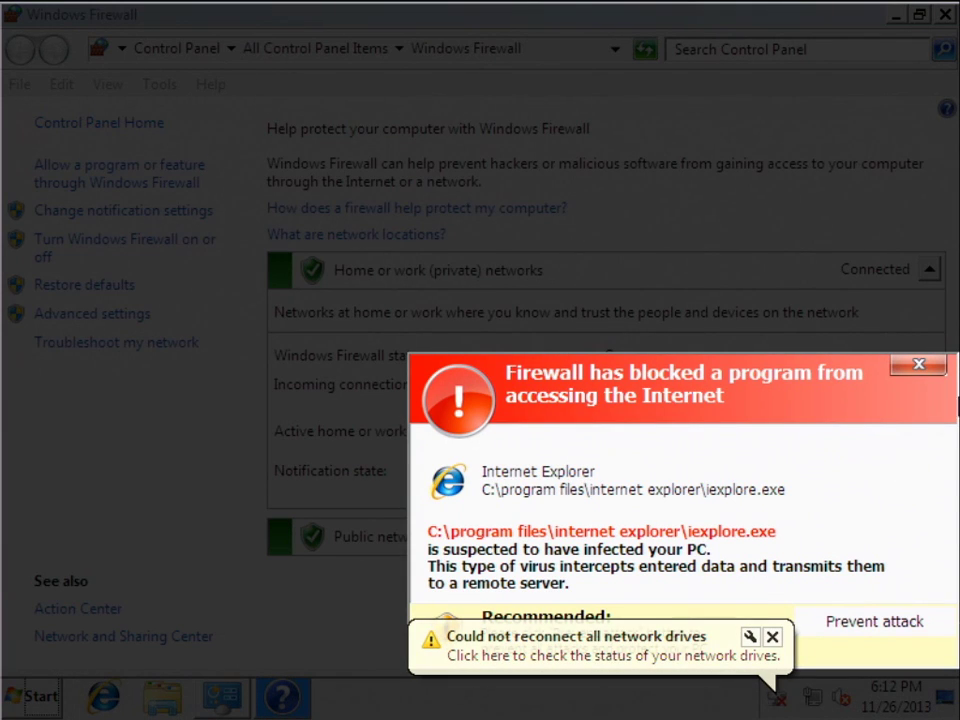
left_click(917, 366)
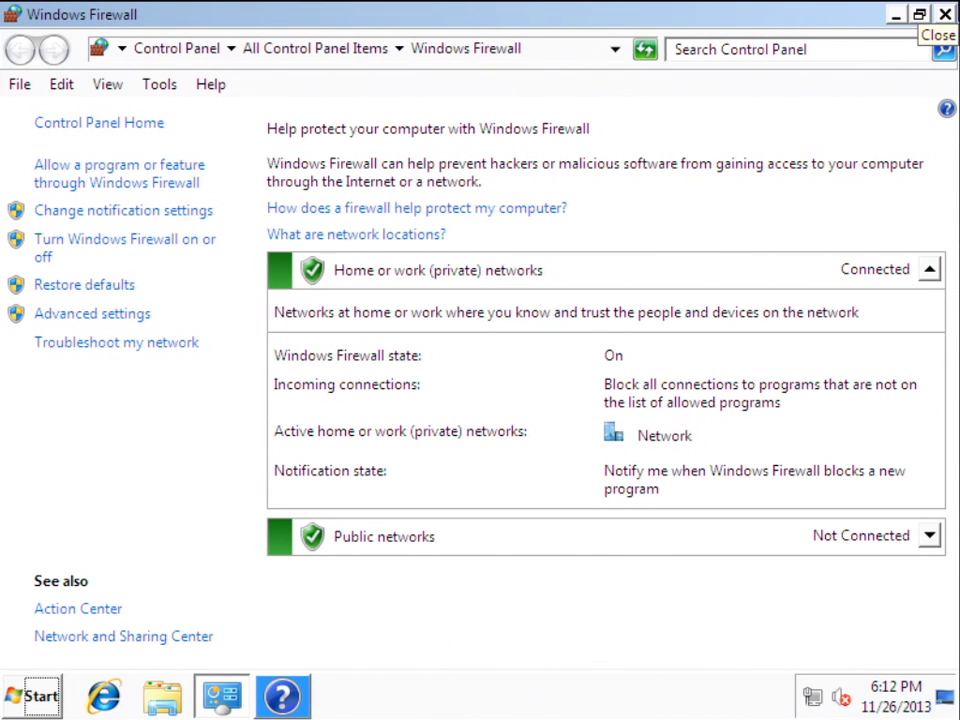
left_click(944, 14)
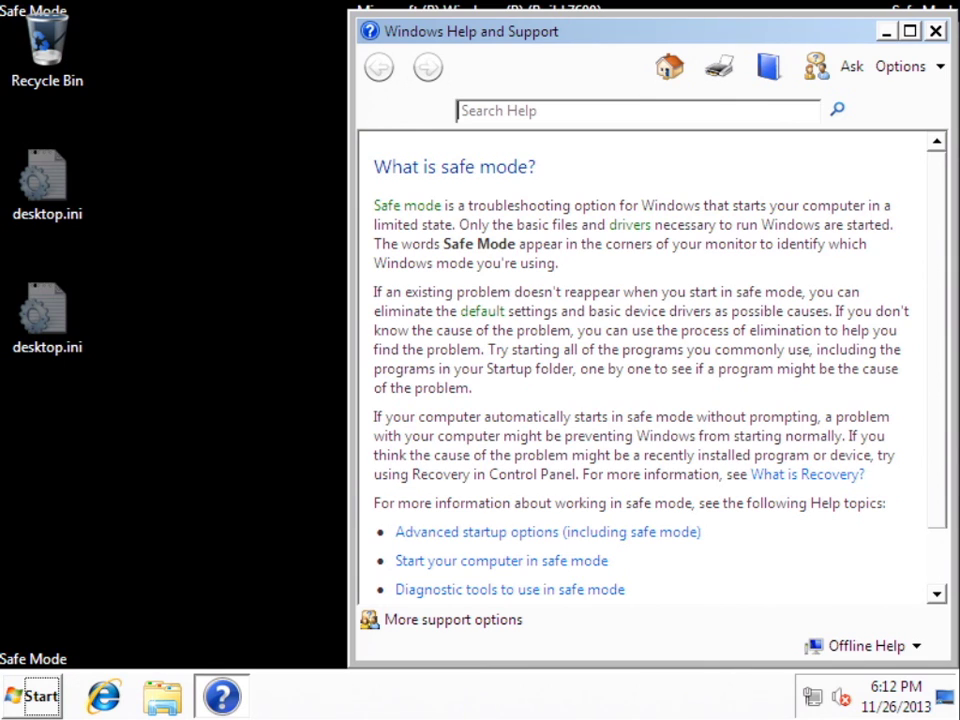
left_click(935, 32)
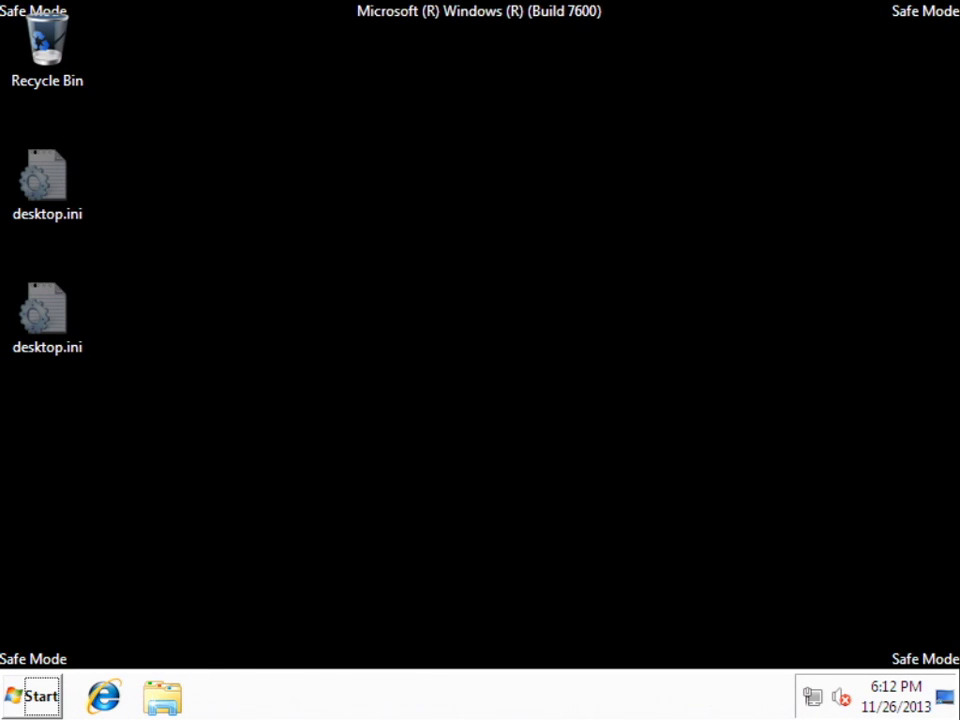
key("super")
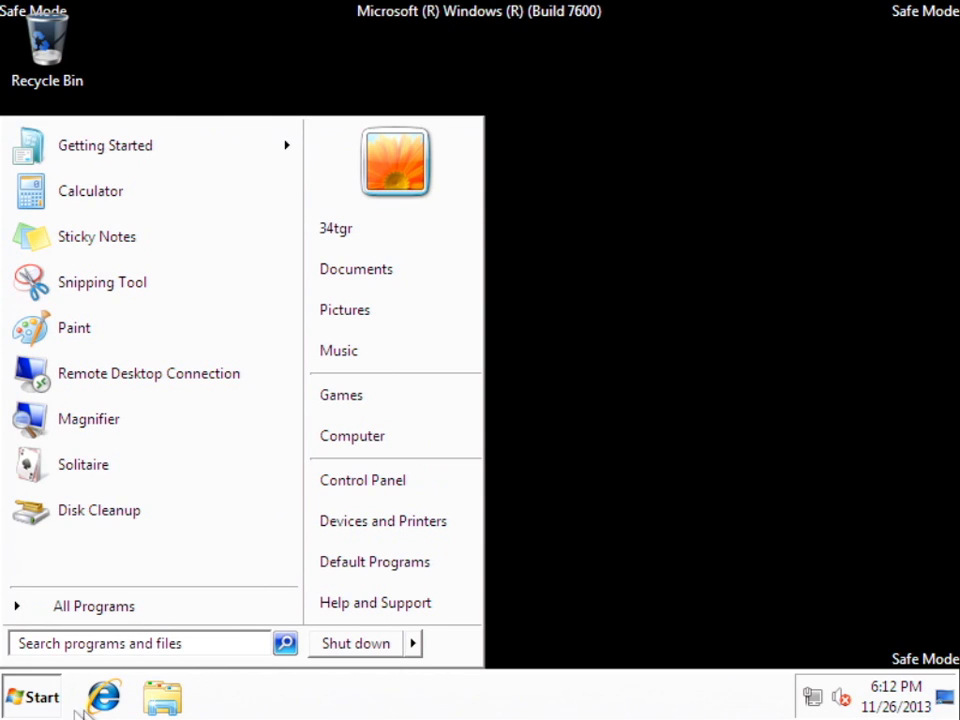
Step: Restart the PC and boot into Safe Mode with Command Prompt from the boot menu
left_click(413, 645)
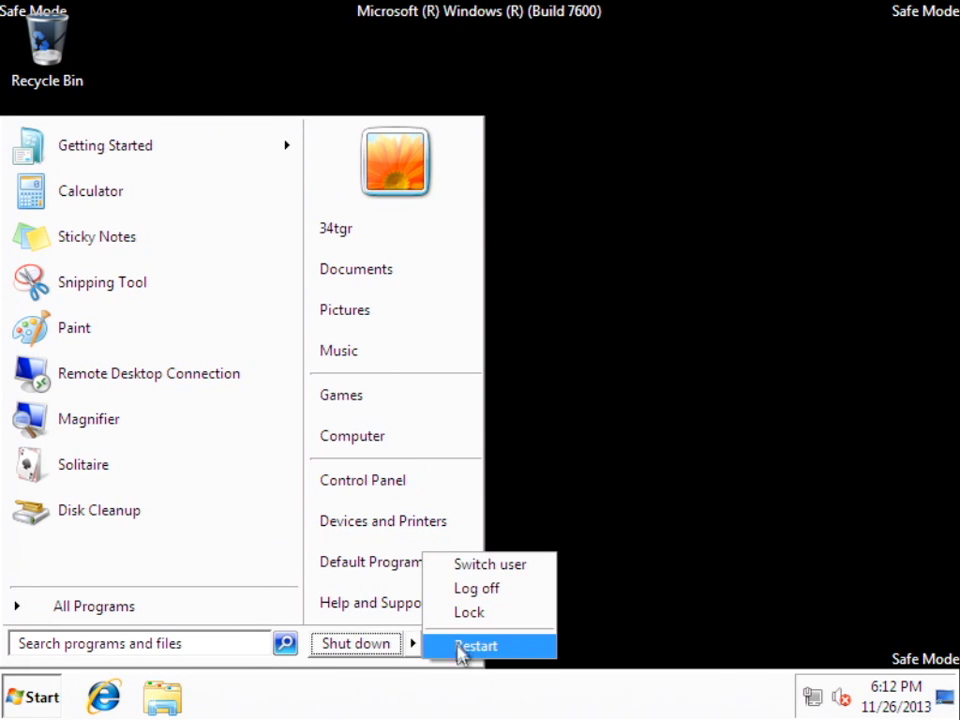
left_click(462, 648)
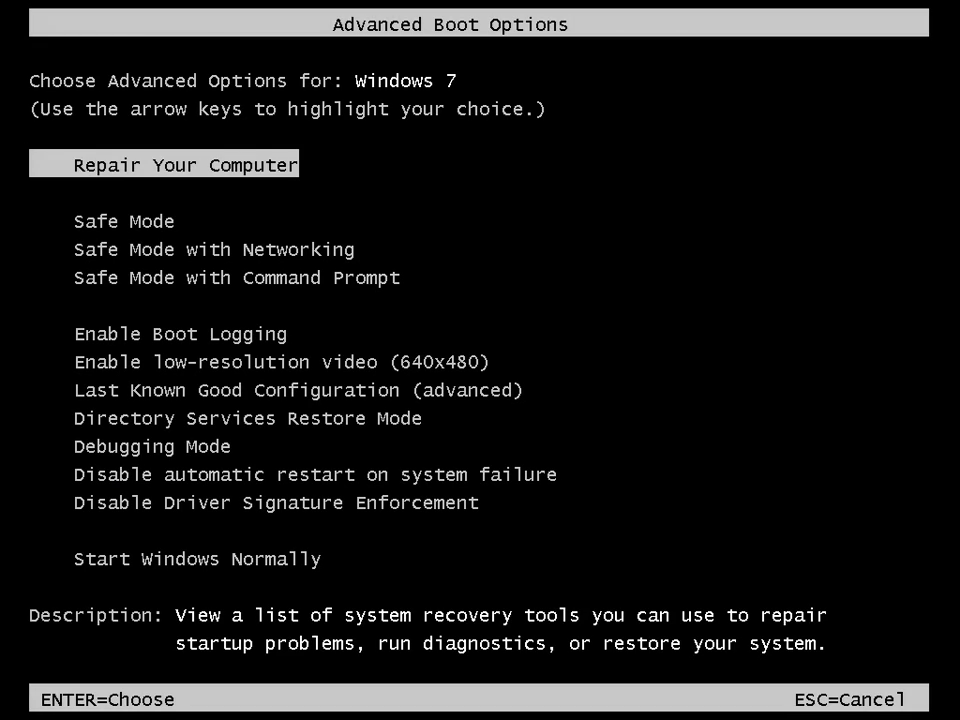
key("Down")
key("Down")
key("Down")
key("Return")
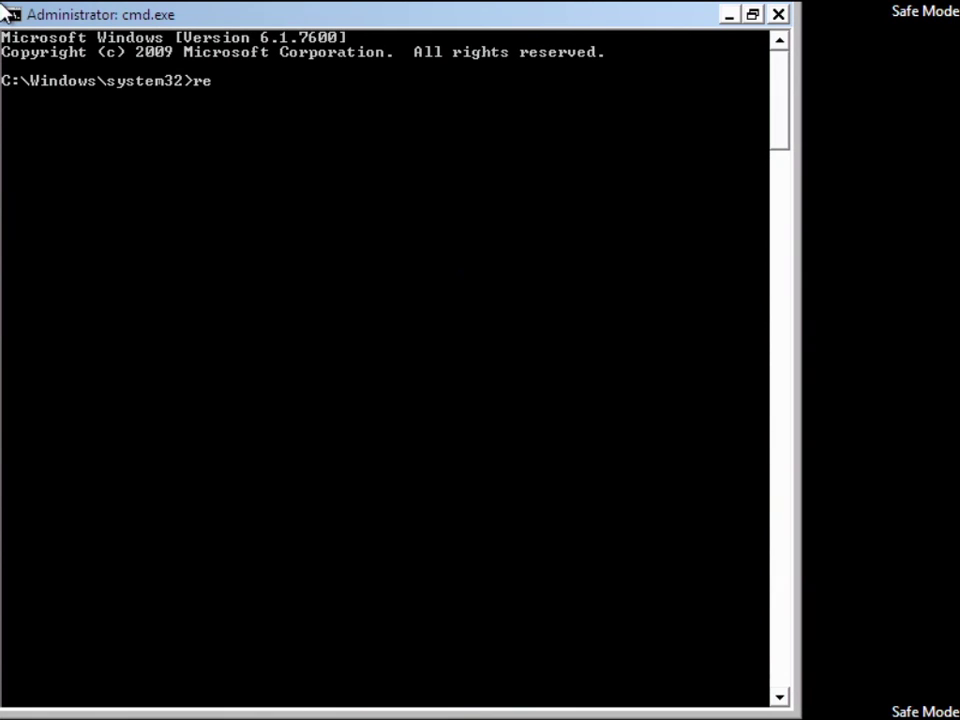
Step: Launch regedit from the administrator prompt and expand HKEY_CURRENT_USER
type("it")
key("Return")
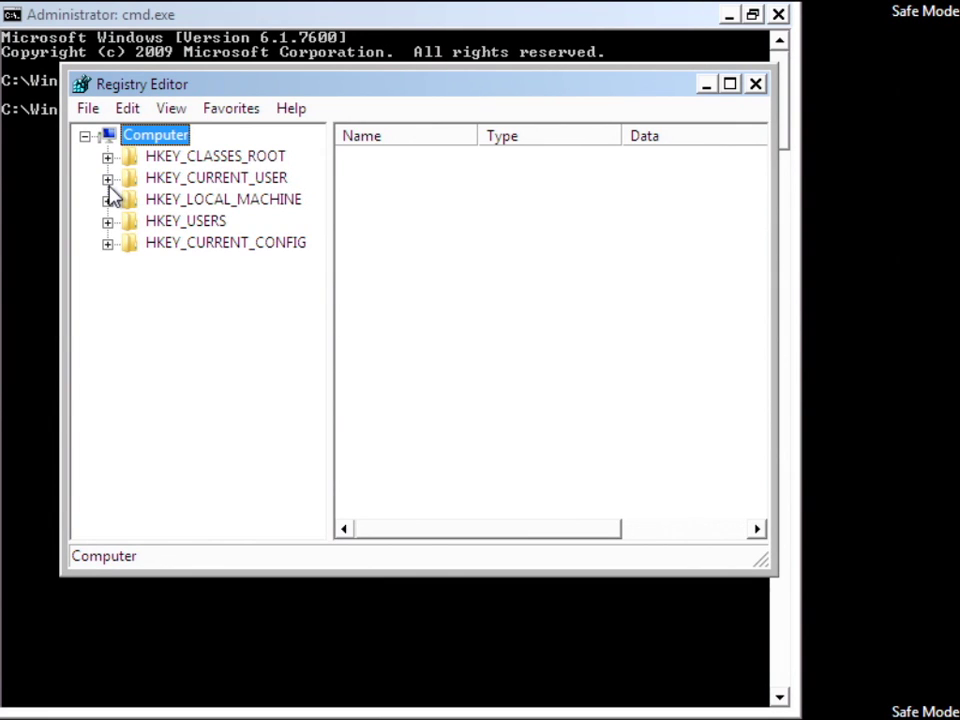
left_click(107, 179)
Step: Expand HKEY_CURRENT_USER\Software\Microsoft in the registry tree
left_click(130, 416)
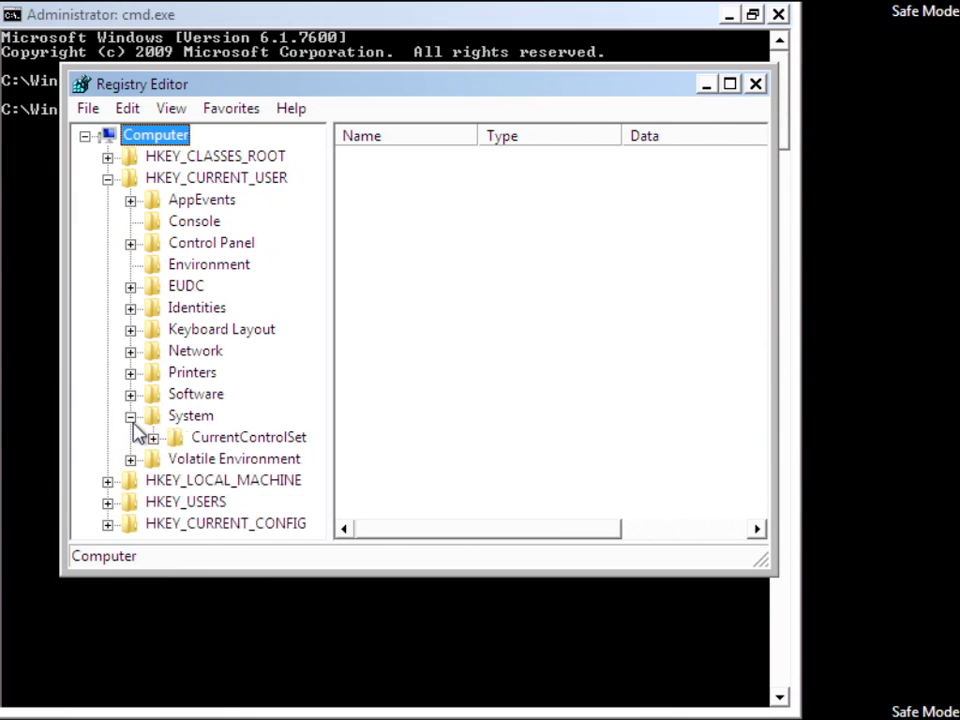
left_click(131, 417)
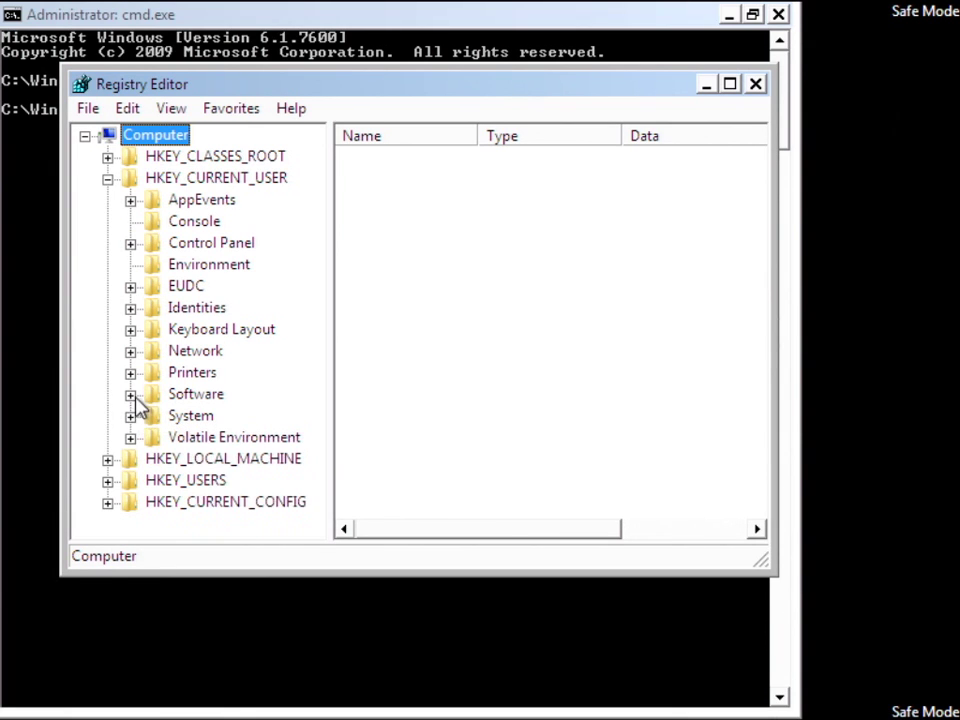
left_click(131, 395)
scroll(140, 405, "down", 1)
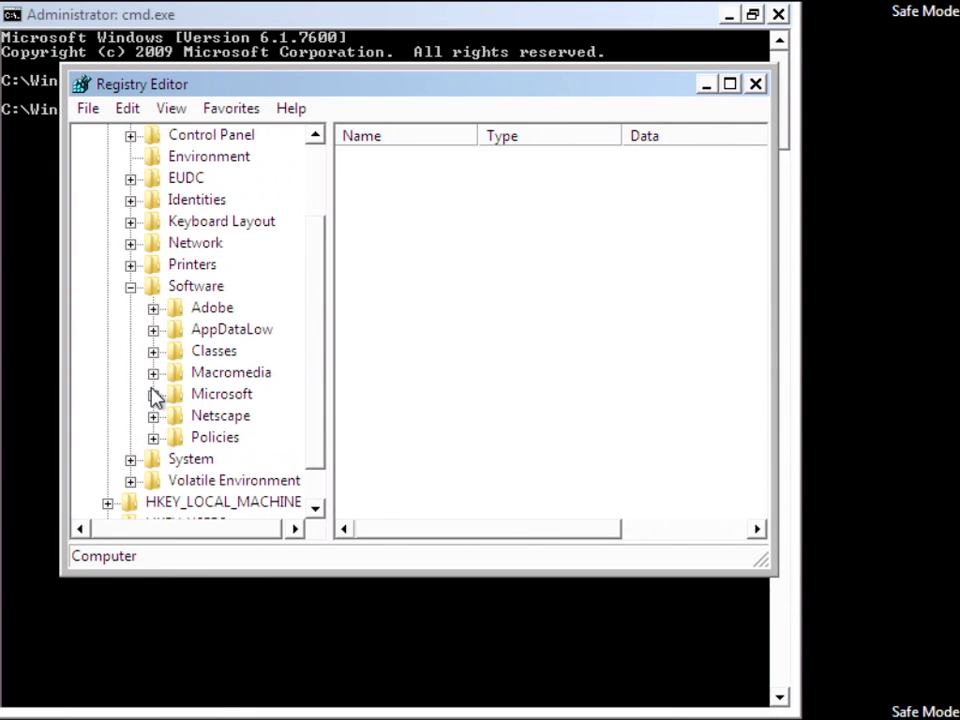
left_click(152, 395)
scroll(165, 402, "down", 7)
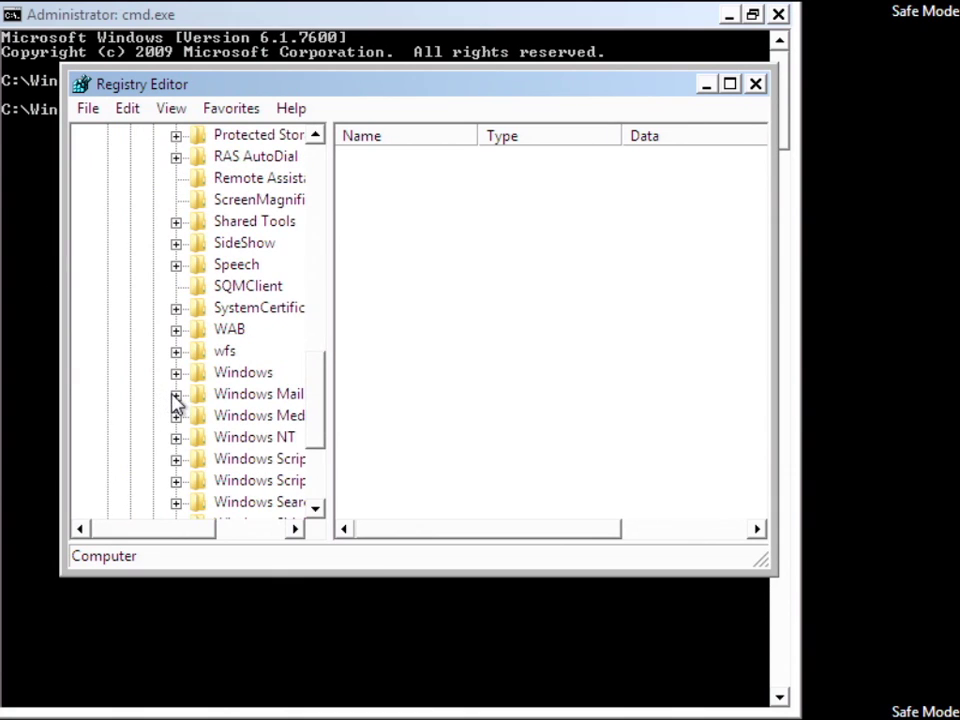
Step: Drill into Windows NT\CurrentVersion\Winlogon and open its Shell value for editing
left_click(176, 437)
scroll(200, 400, "down", 1)
left_click(197, 394)
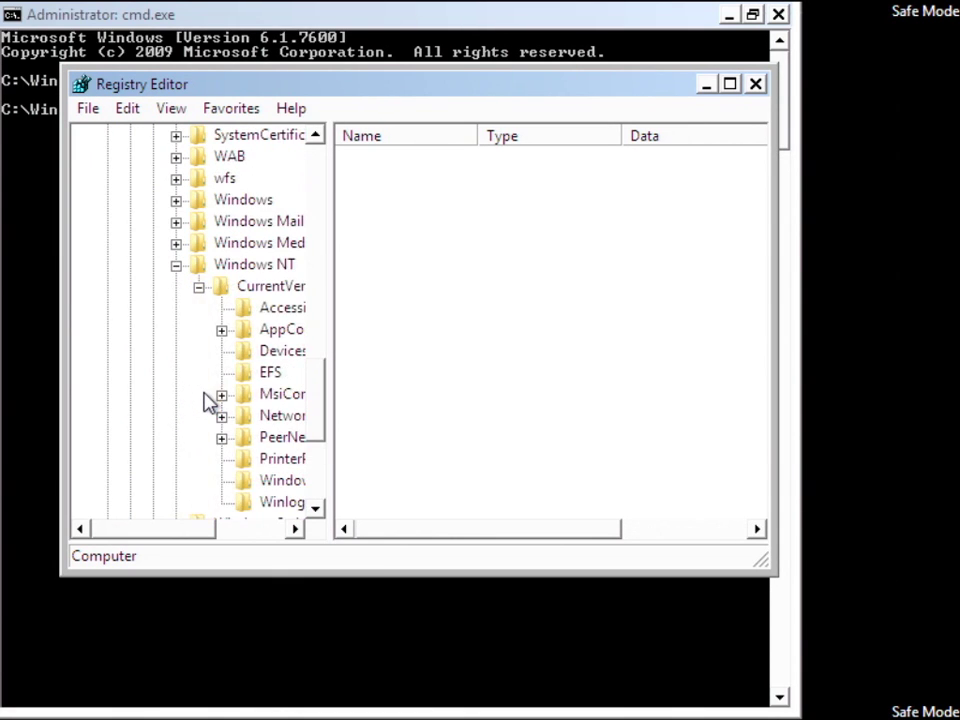
scroll(208, 405, "down", 3)
left_click_drag(180, 528, 232, 528)
left_click(175, 308)
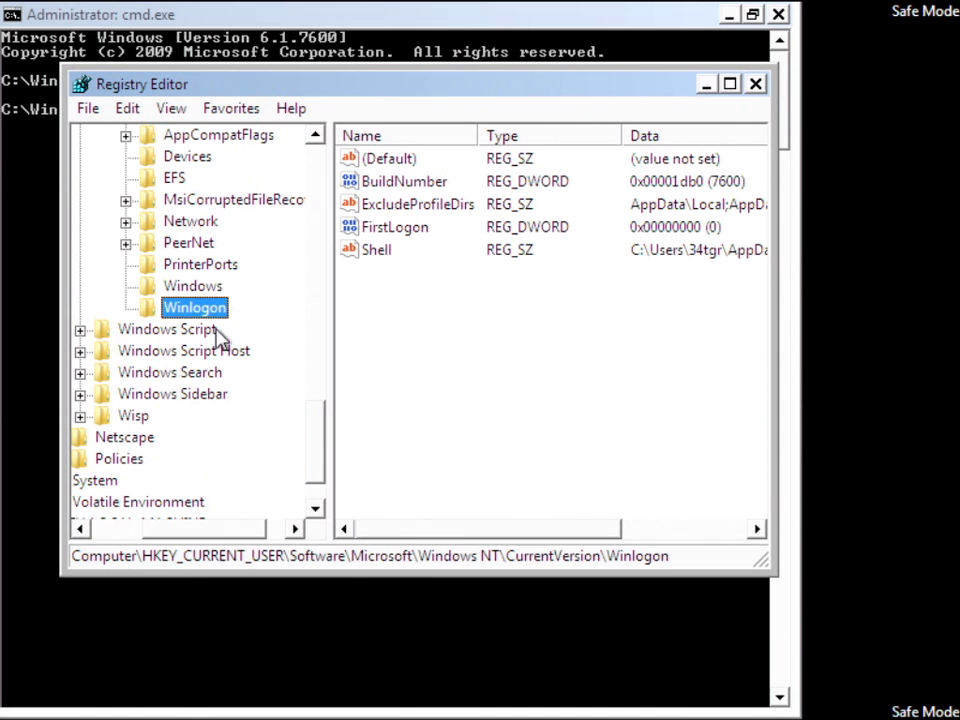
double_click(378, 250)
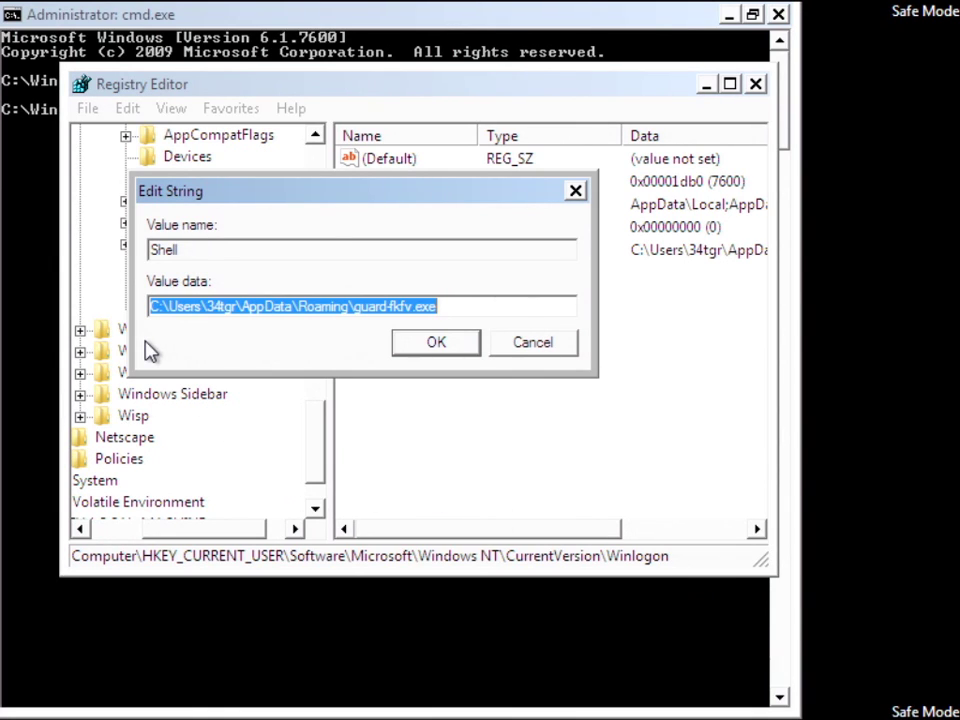
Step: Replace the Shell value data with explorer.exe and confirm
type("explorer")
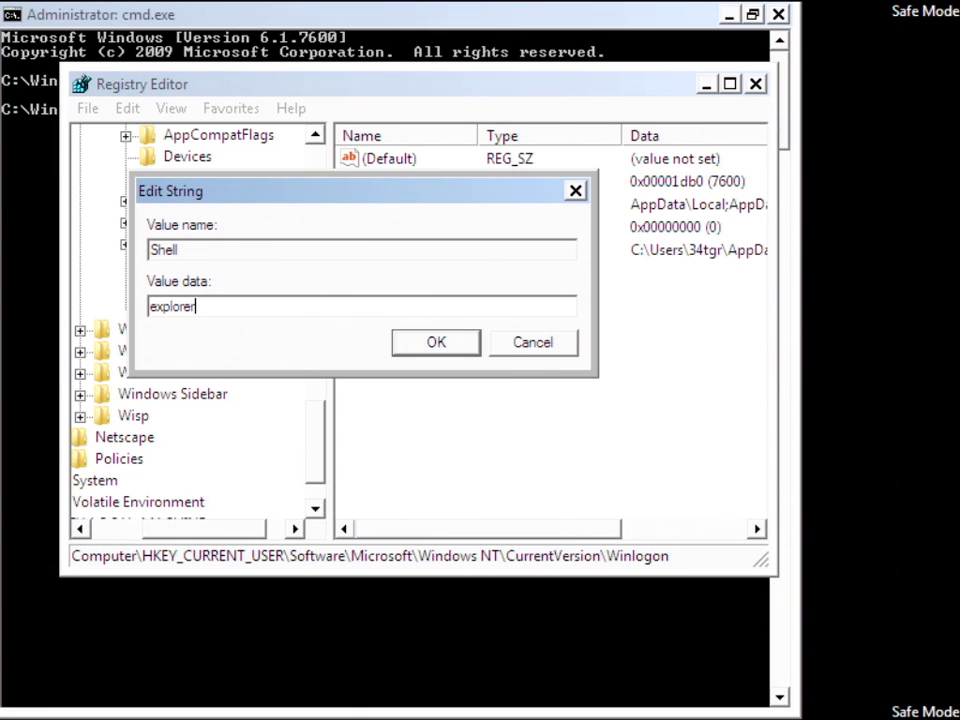
type(".exe")
key("Return")
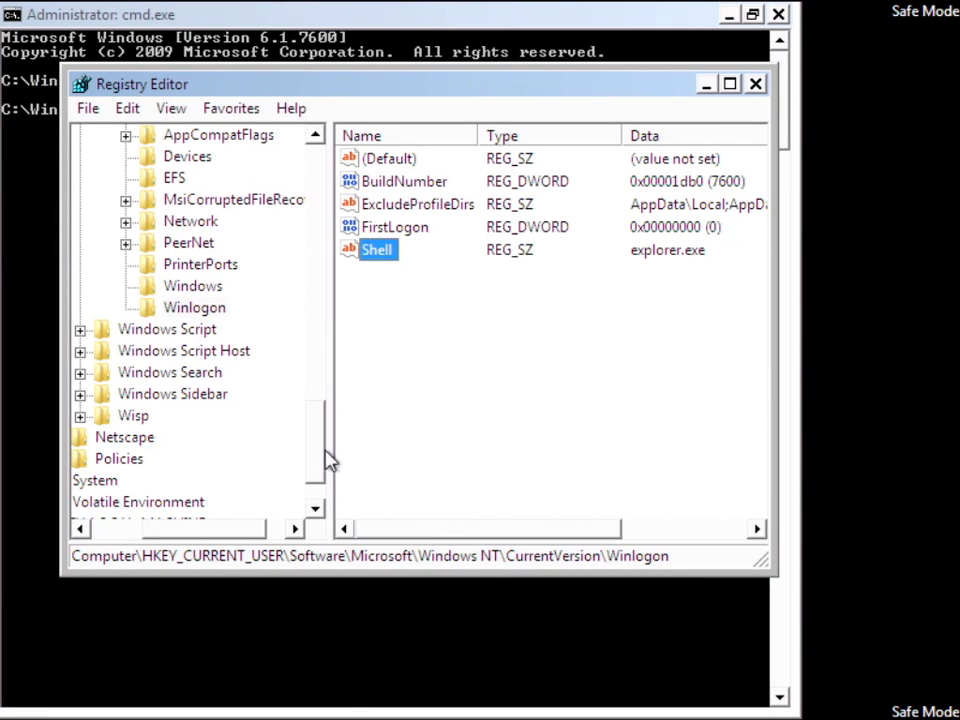
Step: Check Software\Microsoft\Windows\CurrentVersion\Run, find only the empty default, then close Registry Editor
left_click_drag(320, 458, 320, 400)
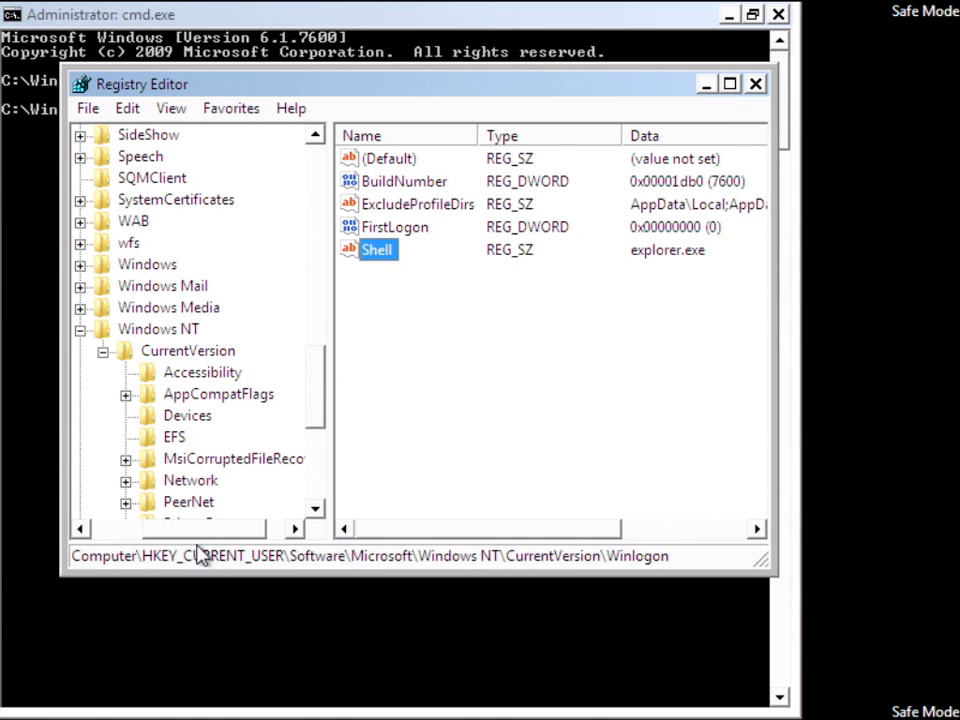
left_click_drag(213, 529, 189, 497)
left_click(150, 265)
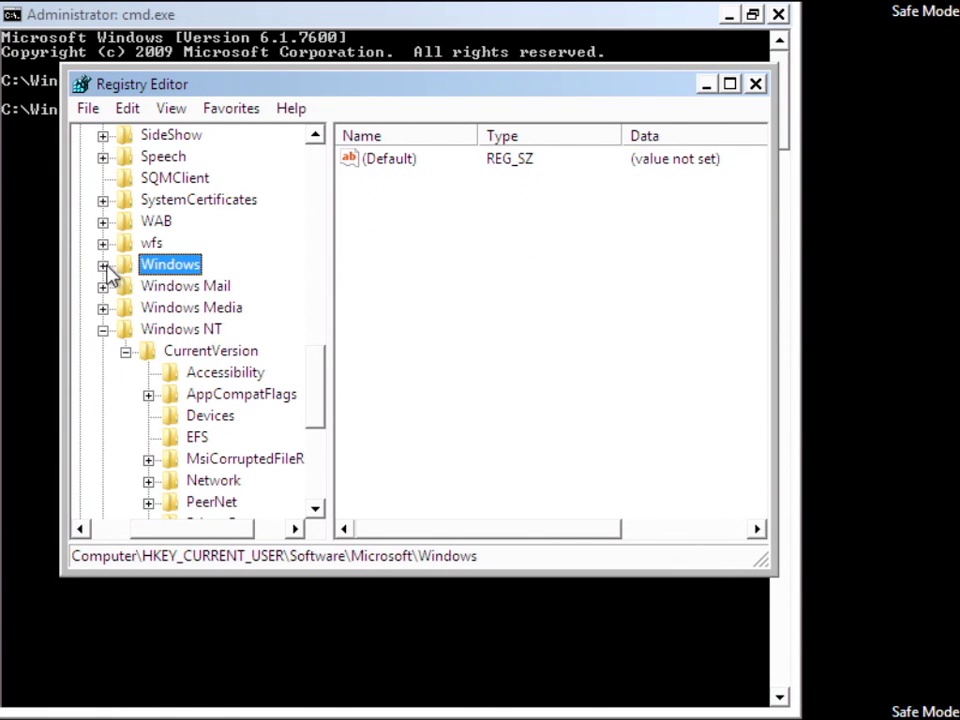
left_click(103, 265)
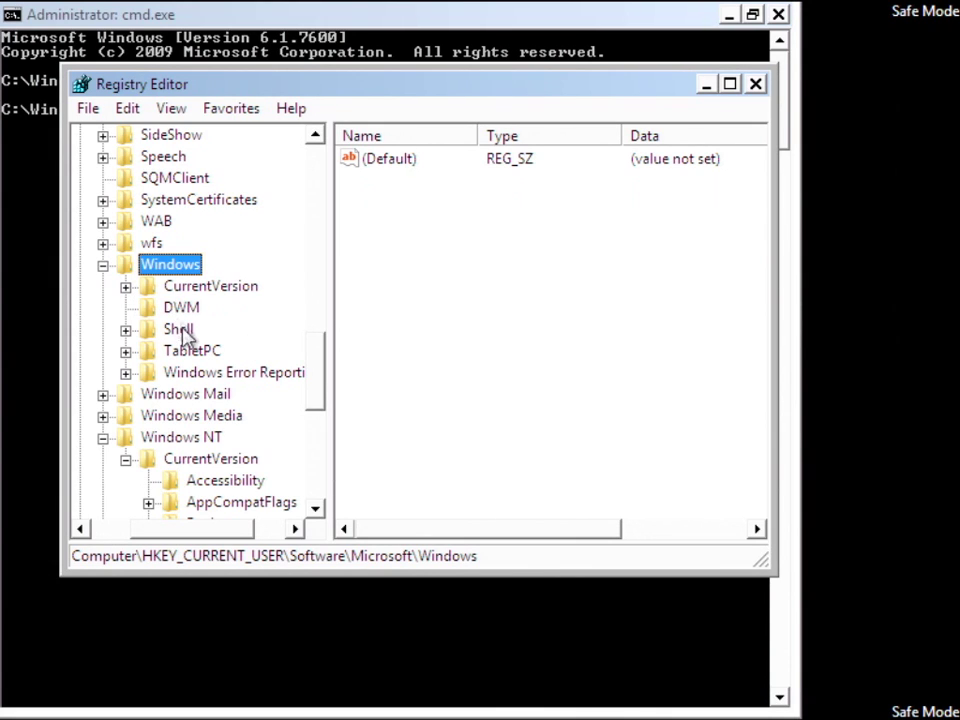
left_click(125, 288)
scroll(190, 348, "down", 2)
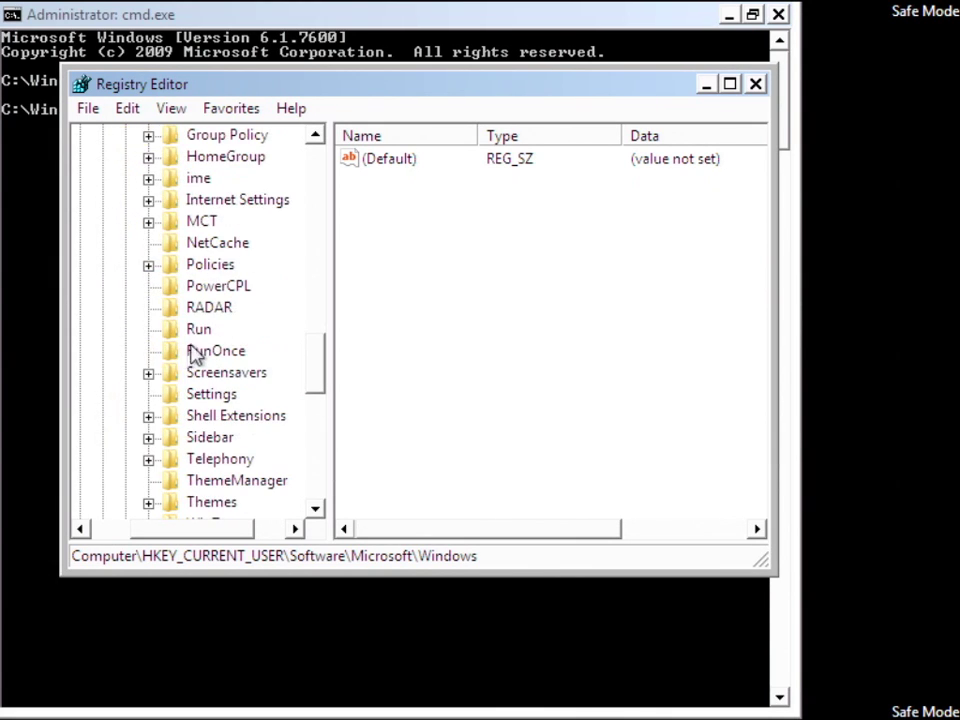
left_click(199, 330)
scroll(405, 324, "down", 2)
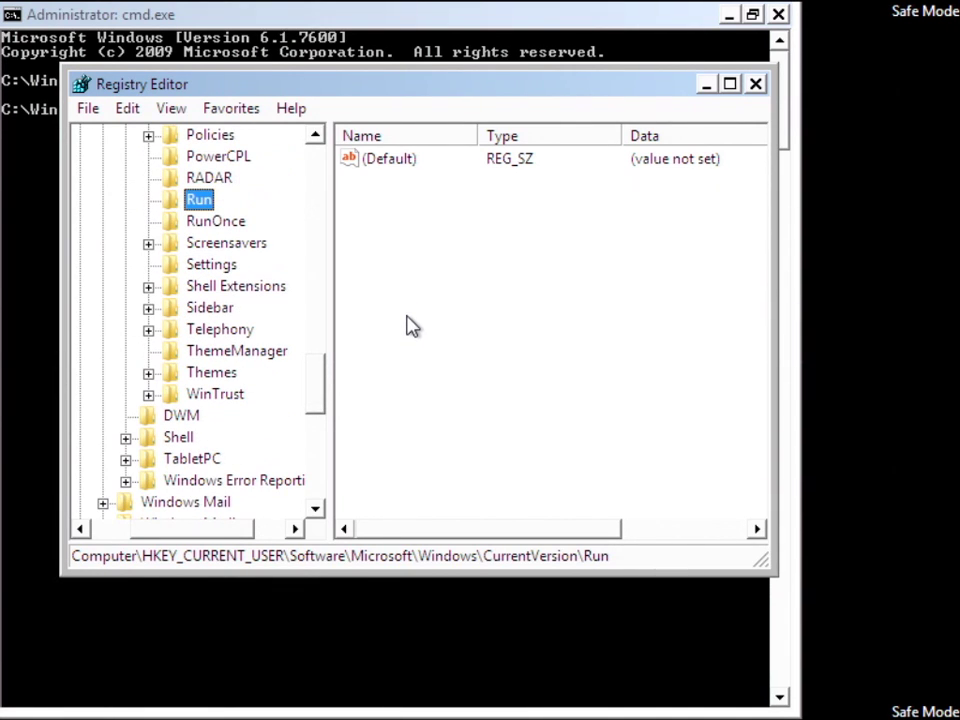
scroll(403, 311, "up", 1)
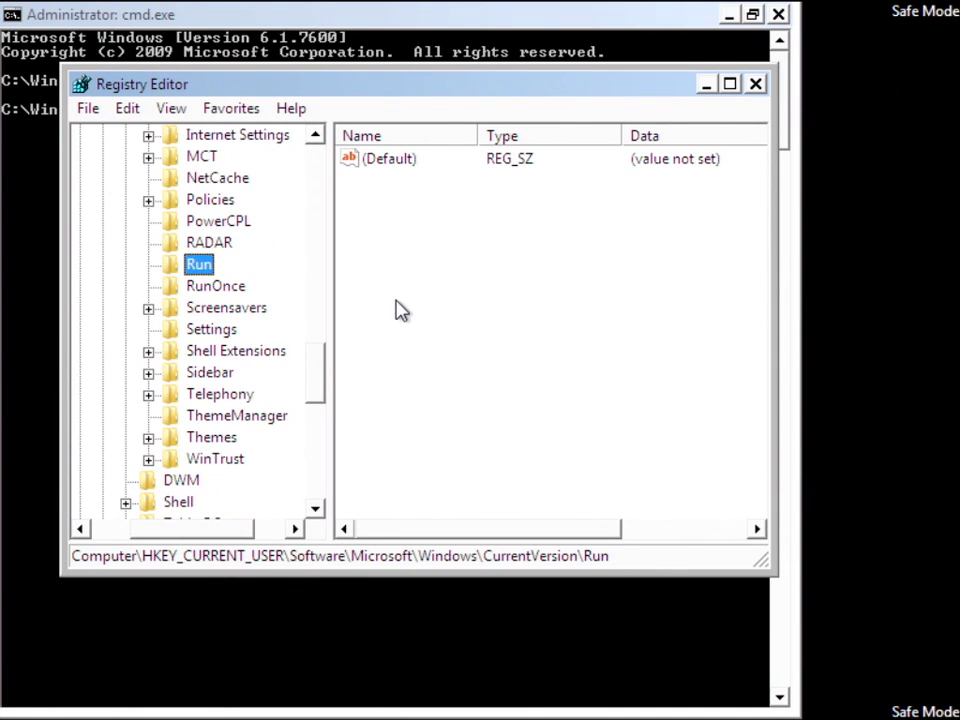
left_click(756, 86)
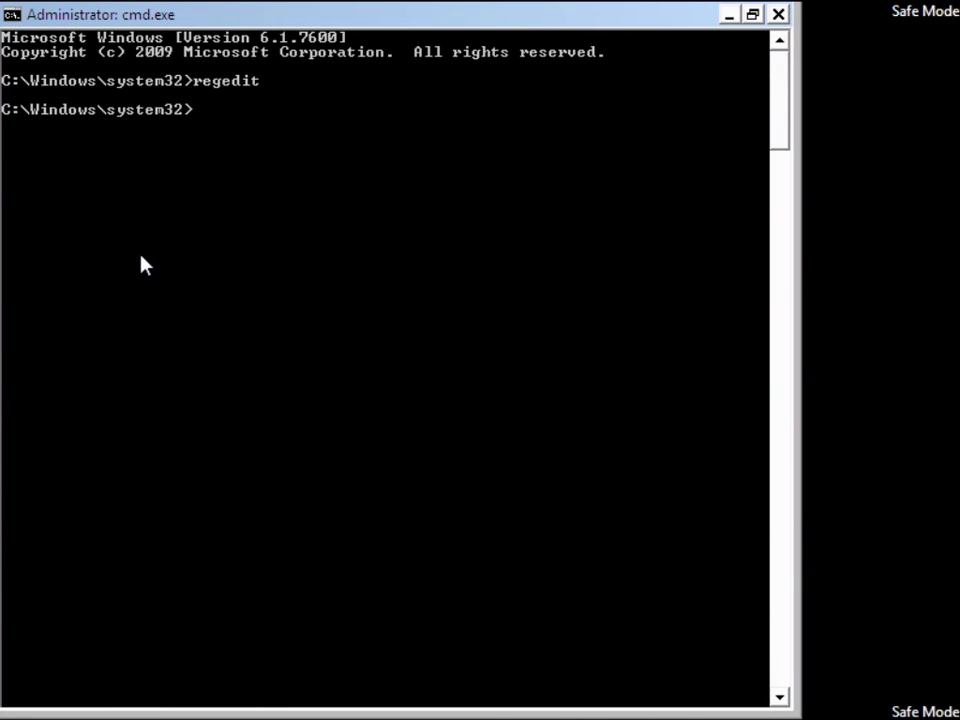
Step: Run explorer from the prompt to restore the taskbar and open a Libraries window
type("explorer")
key("Return")
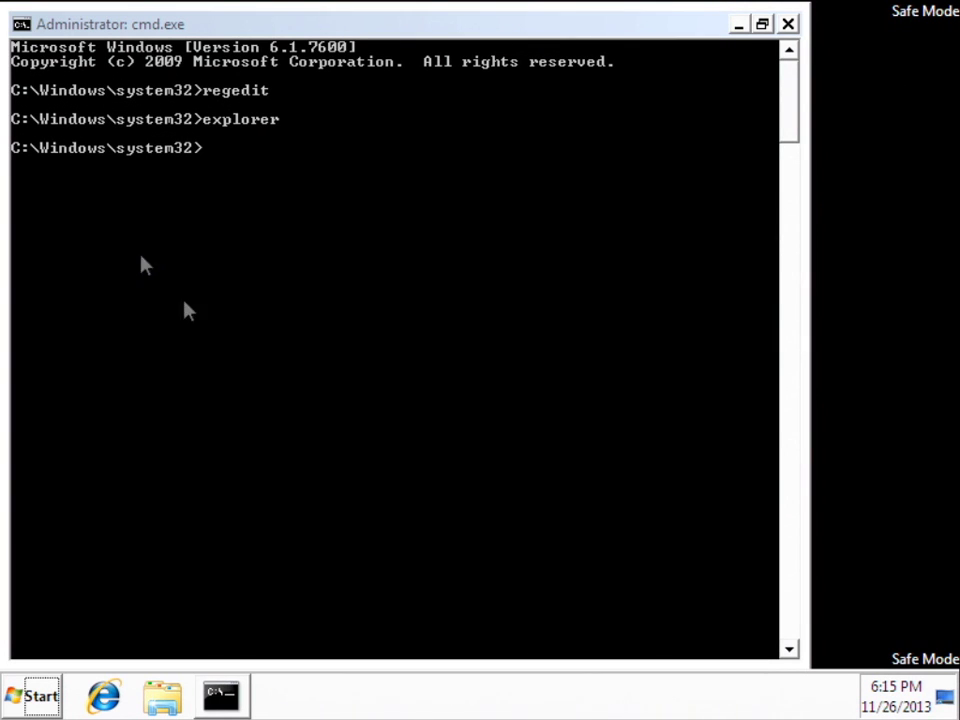
left_click(188, 700)
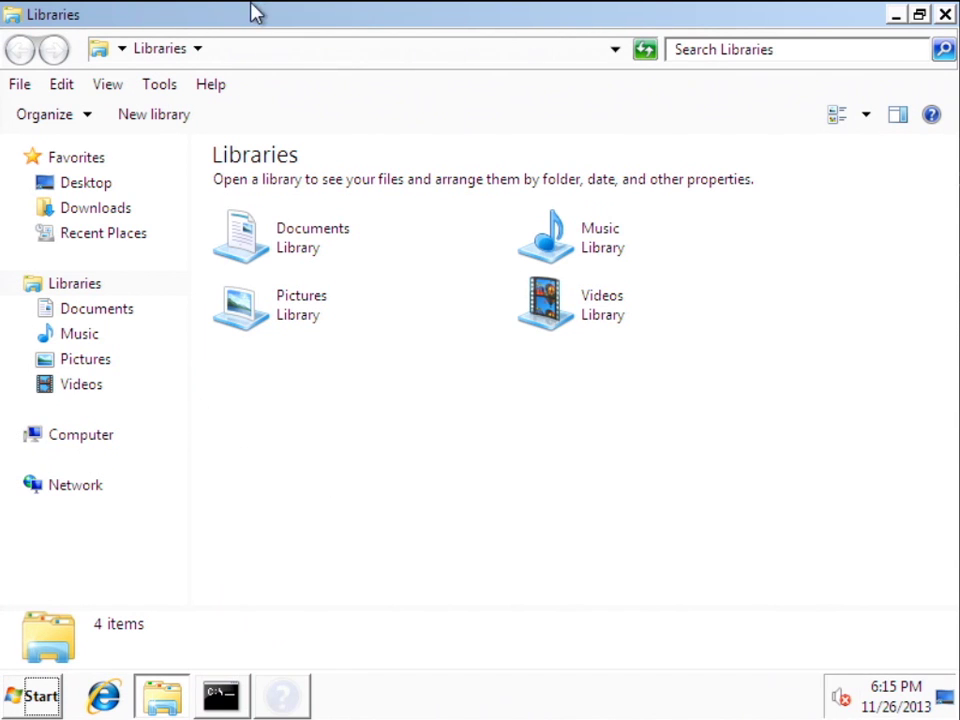
Step: Go to %appdata%, delete guard-fkfv.exe to the Recycle Bin, and close the window
left_click(935, 31)
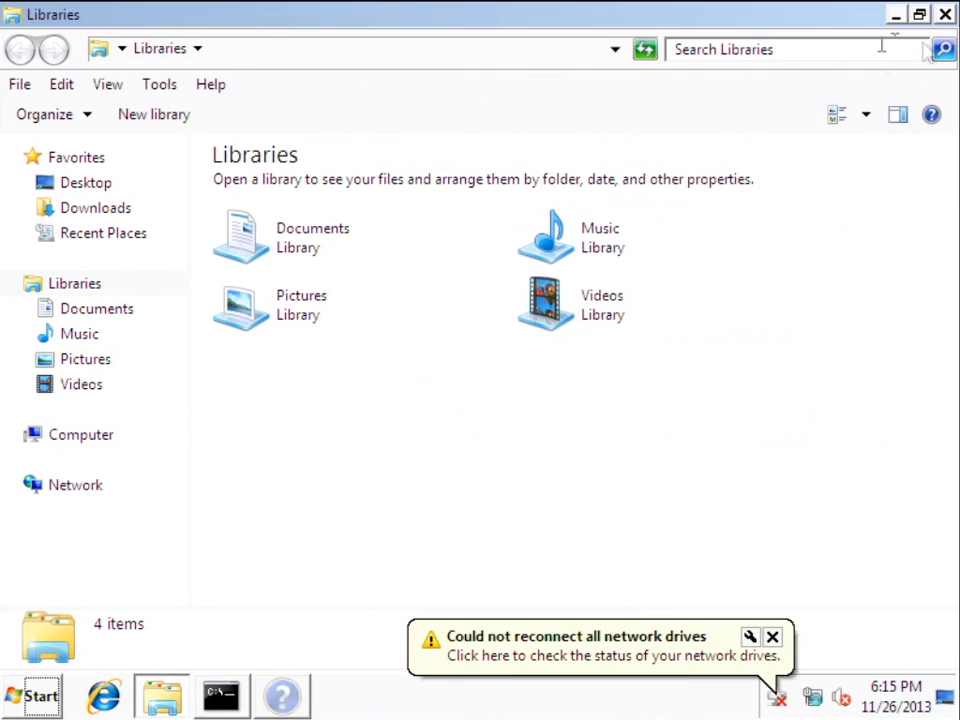
left_click(476, 54)
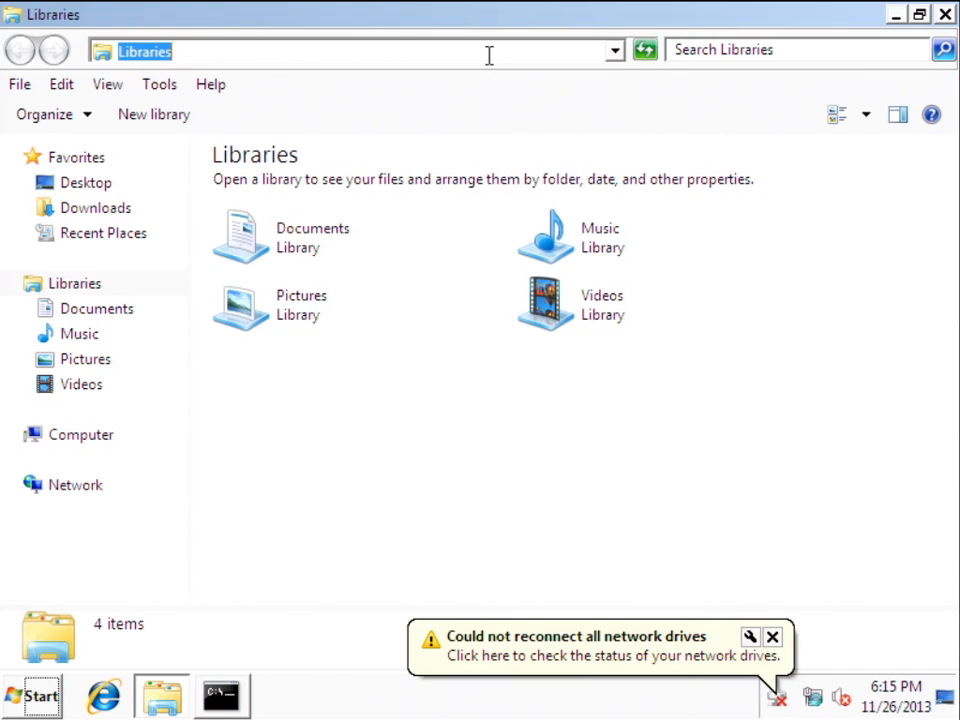
type("%appda")
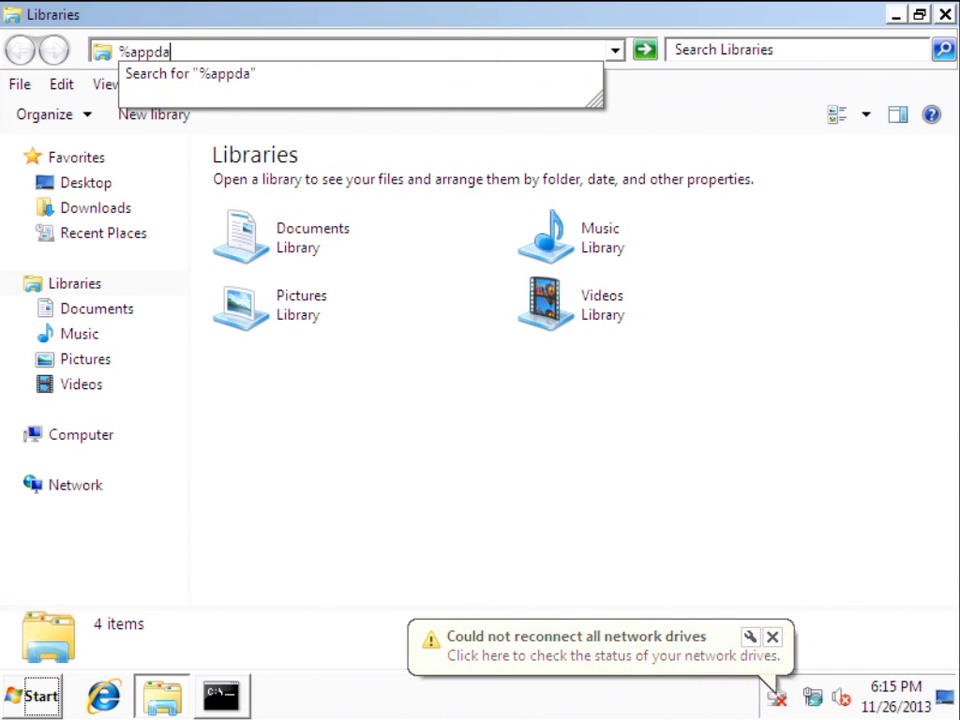
type("ta%")
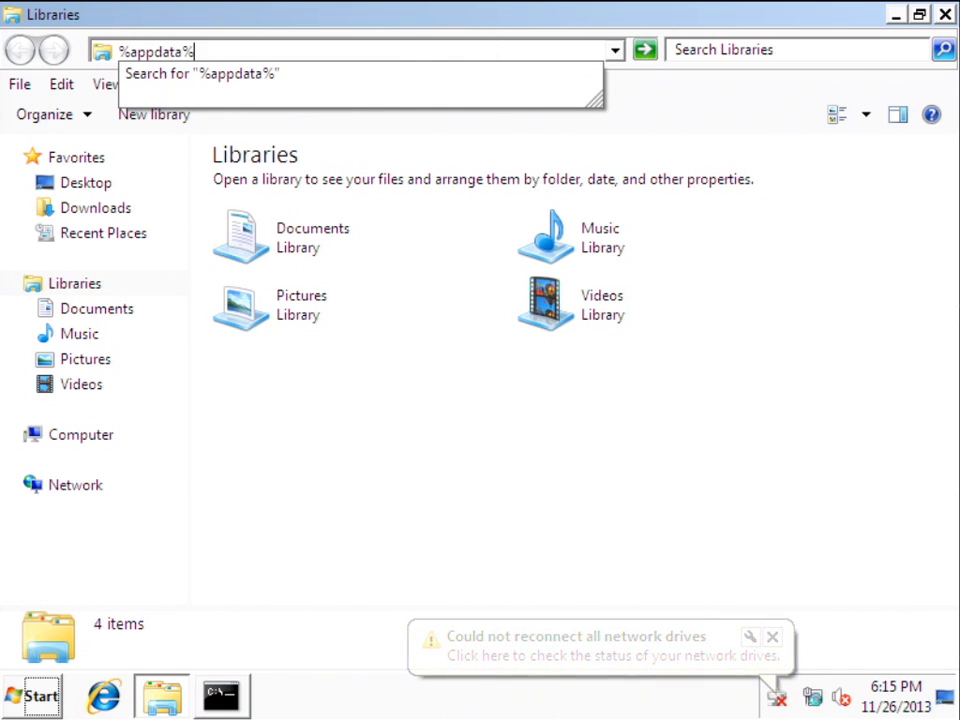
key("Return")
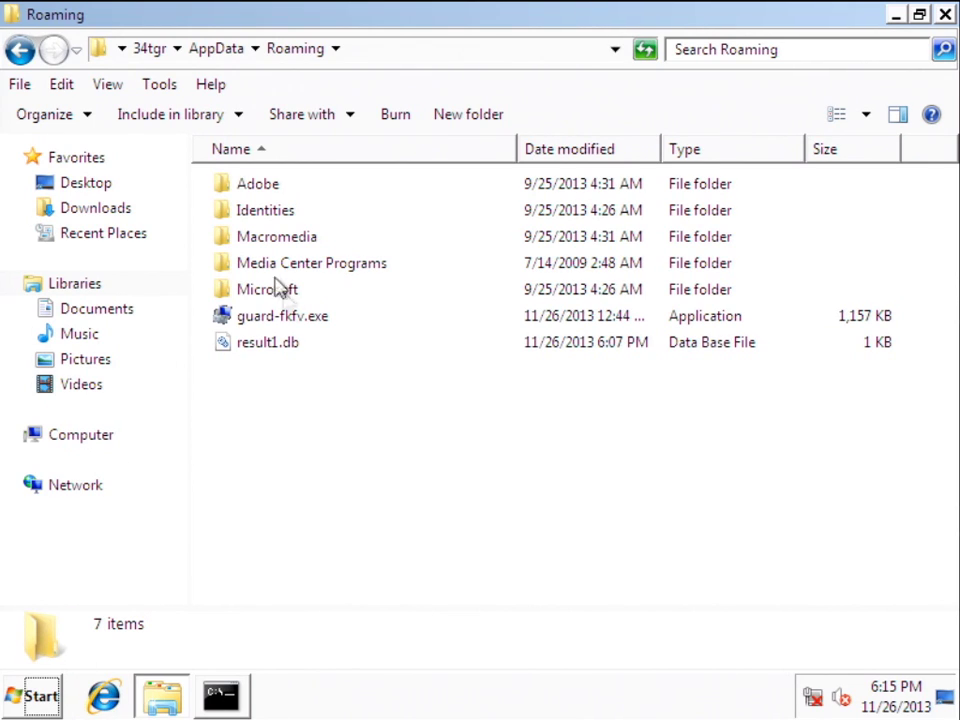
left_click(305, 324)
key("Delete")
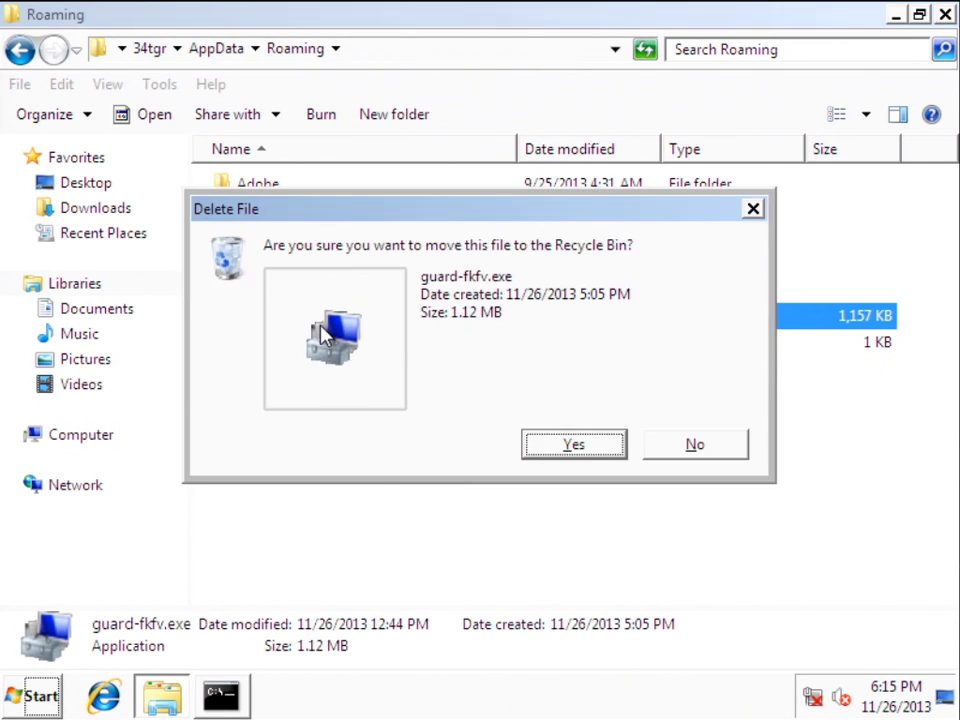
key("Return")
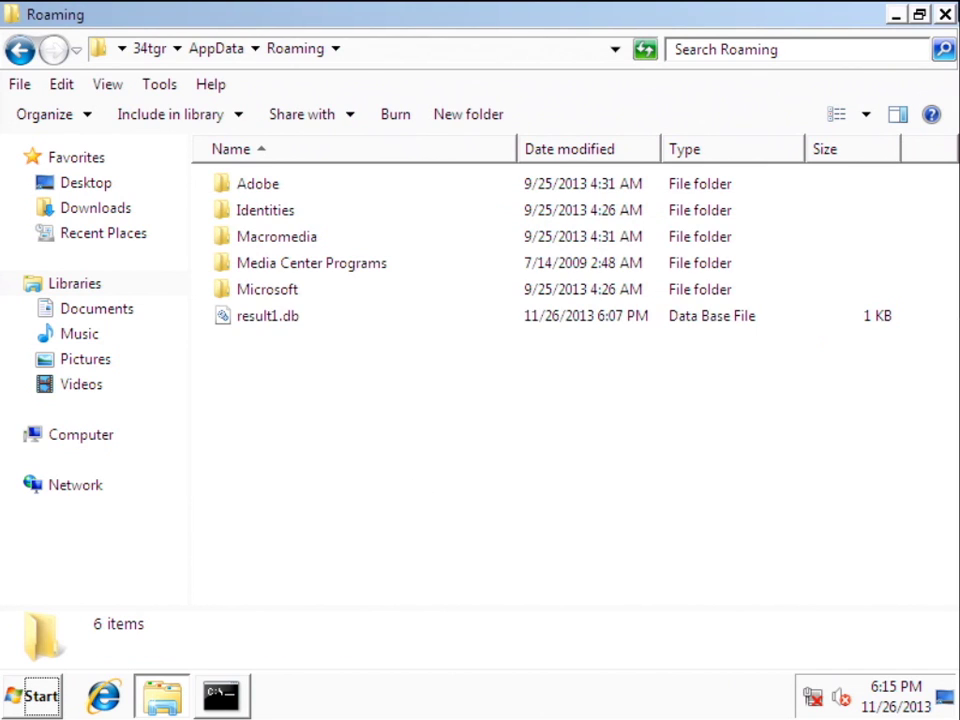
key("alt+F4")
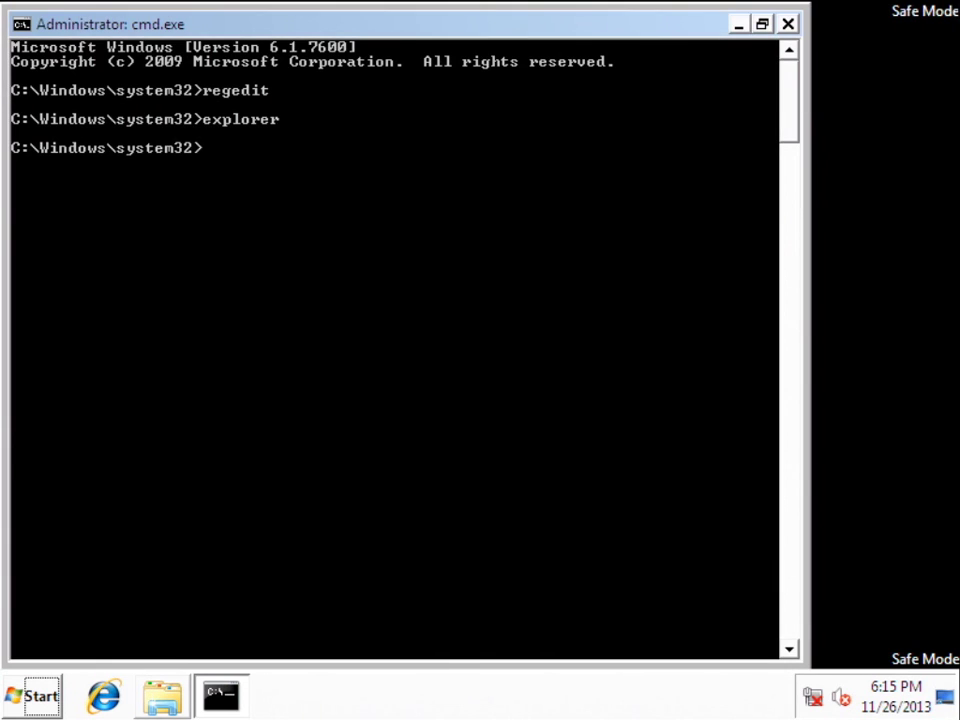
Step: Close the command window, restart Windows normally, and launch Internet Explorer
left_click(787, 27)
key("super")
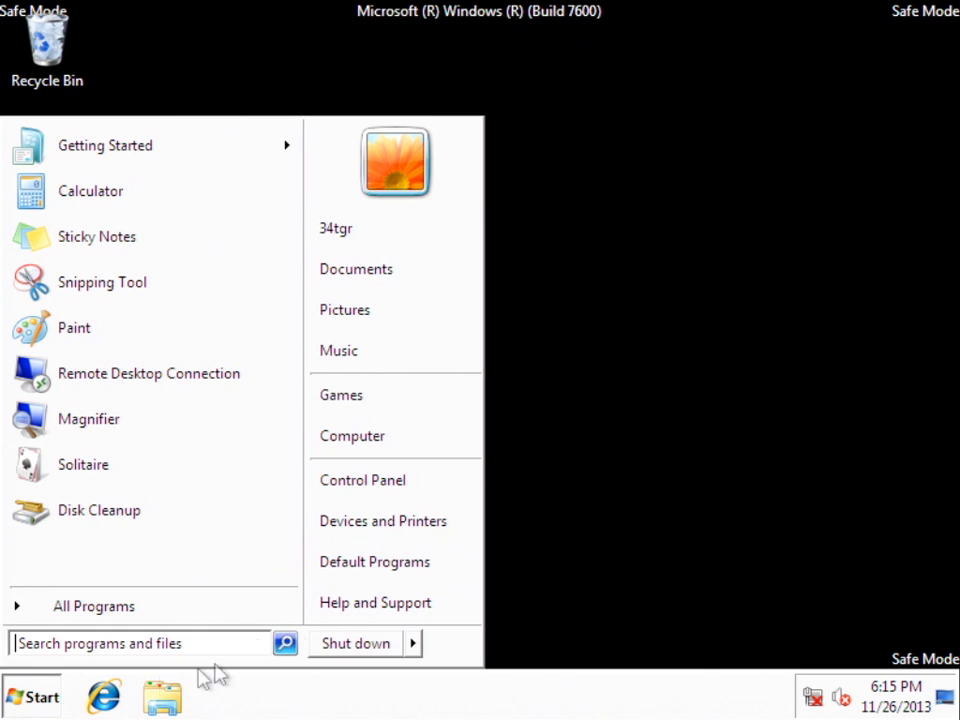
mouse_move(414, 646)
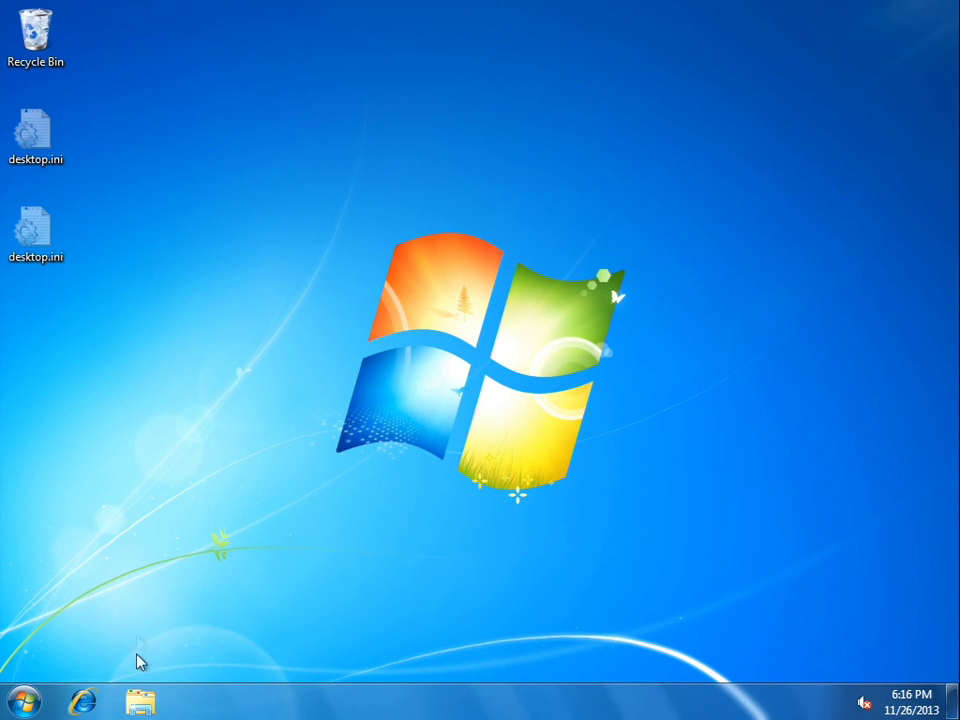
left_click(91, 707)
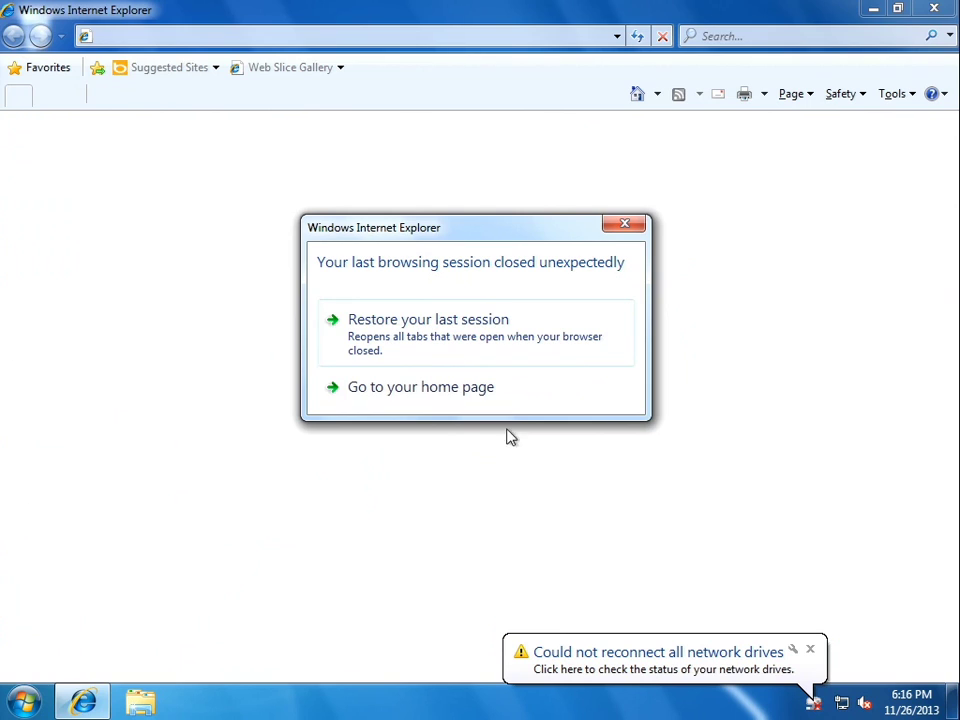
Step: Skip session restore, dismiss the IE8 welcome, and go to malwarebytes.org
left_click(499, 400)
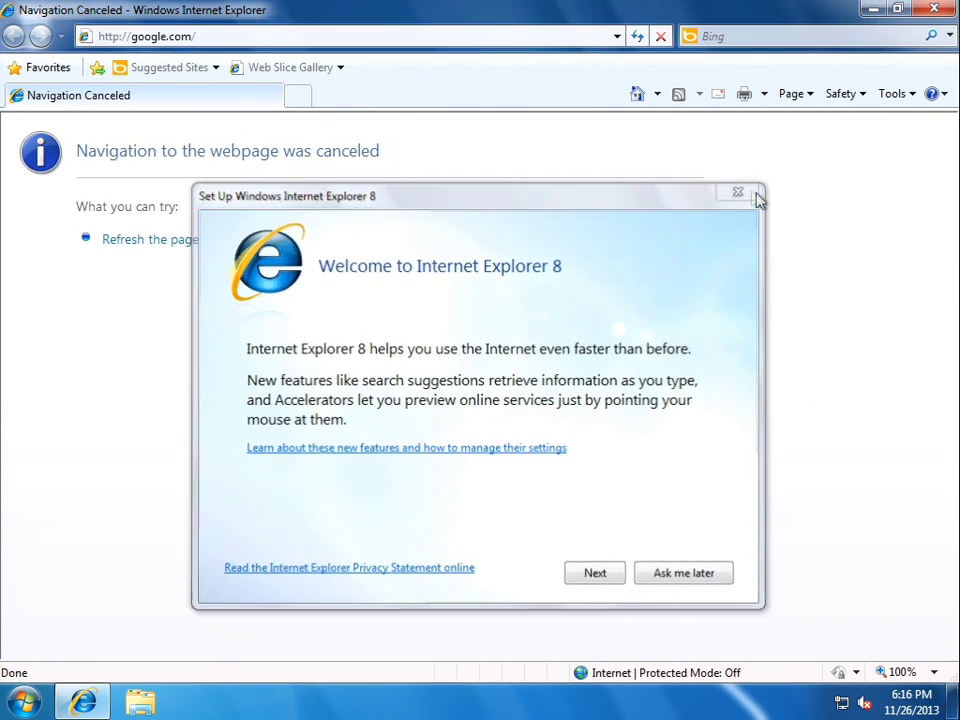
left_click(757, 192)
left_click(294, 37)
type("malware")
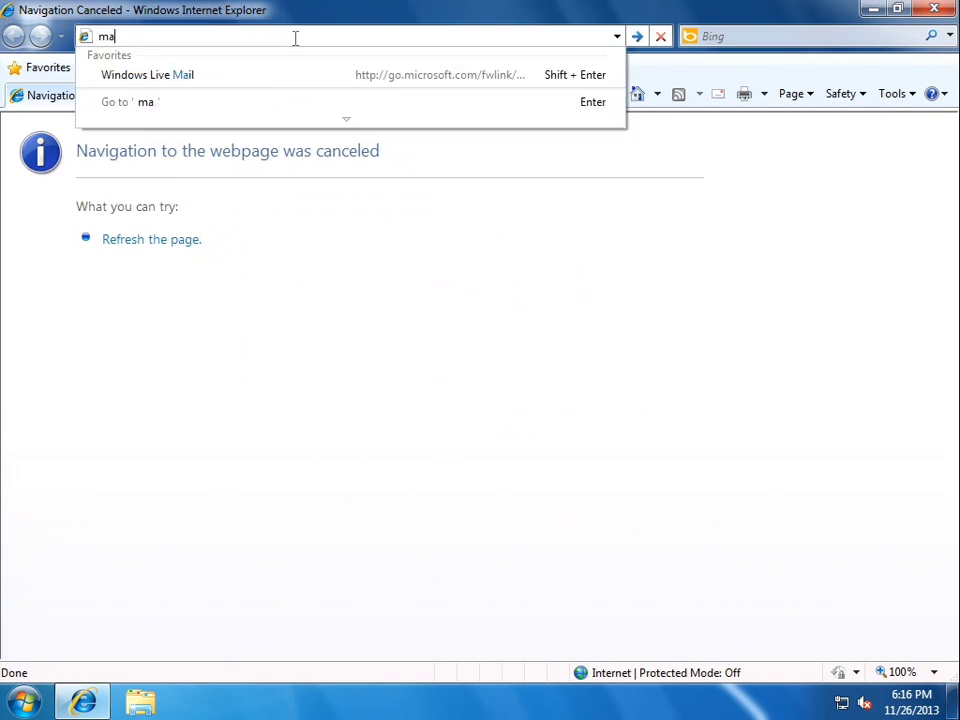
type("bytes.org")
key("Return")
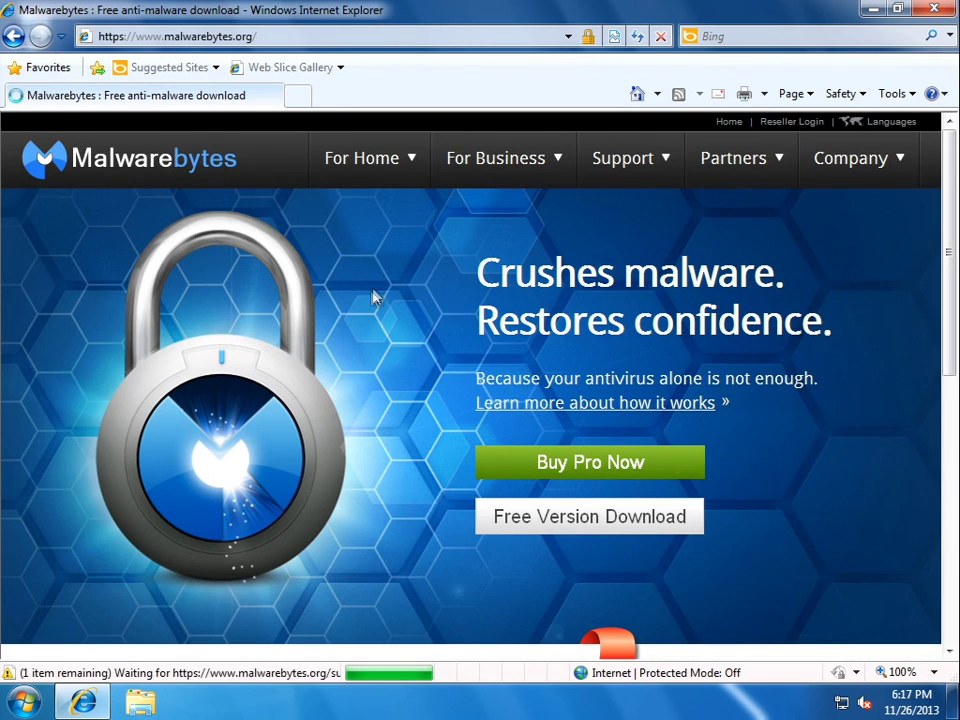
mouse_move(377, 157)
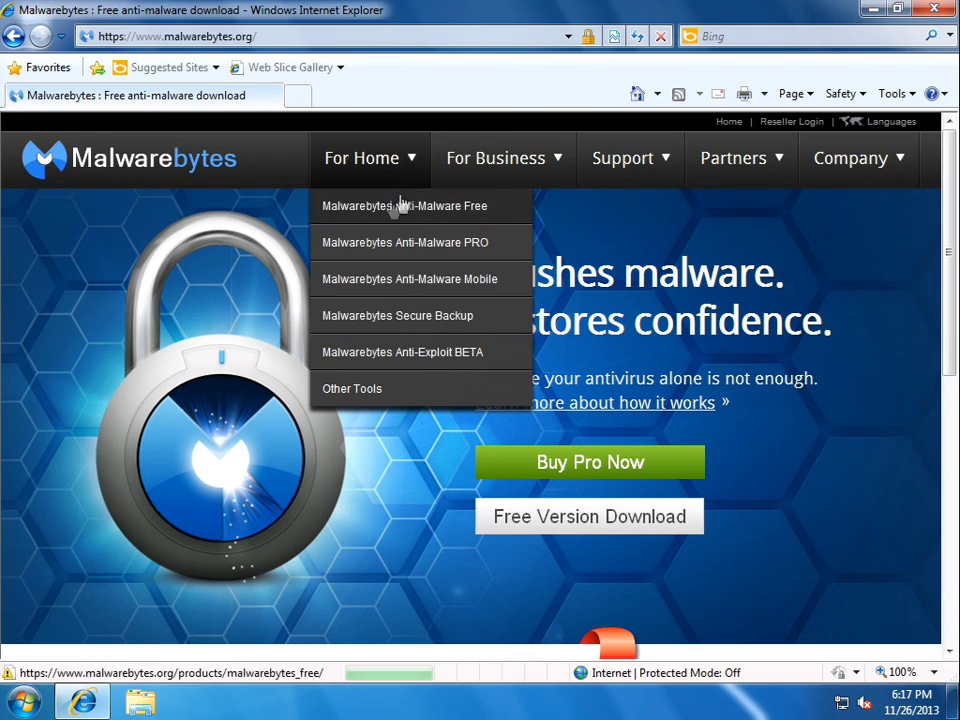
Step: Save the free mbam-setup-1.75.0.1300.exe installer to Downloads and run it
left_click(400, 204)
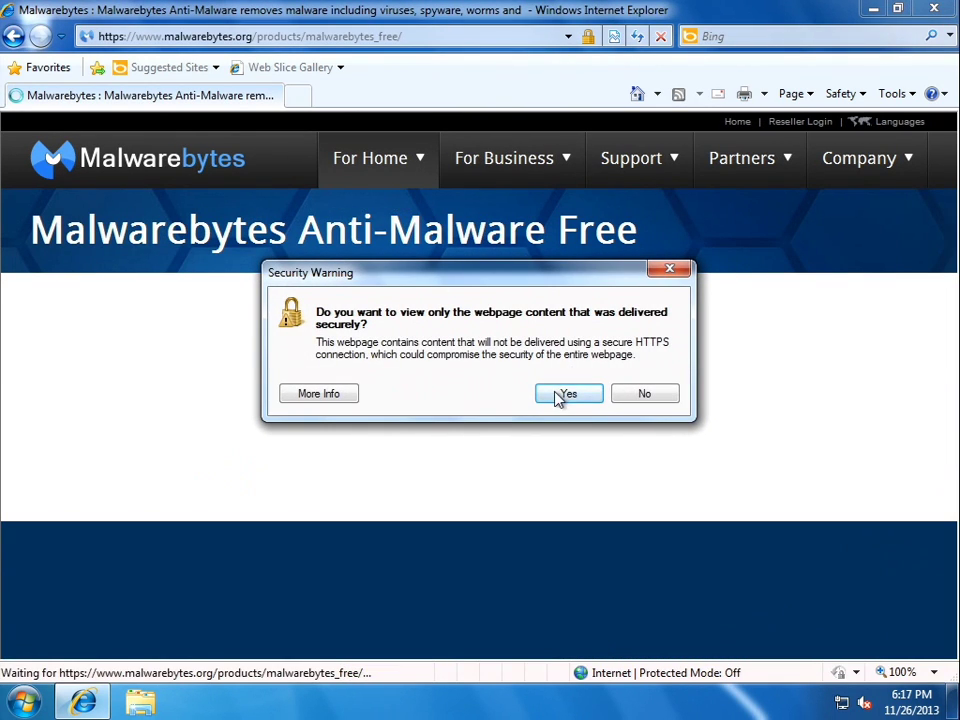
left_click(560, 395)
scroll(450, 322, "down", 1)
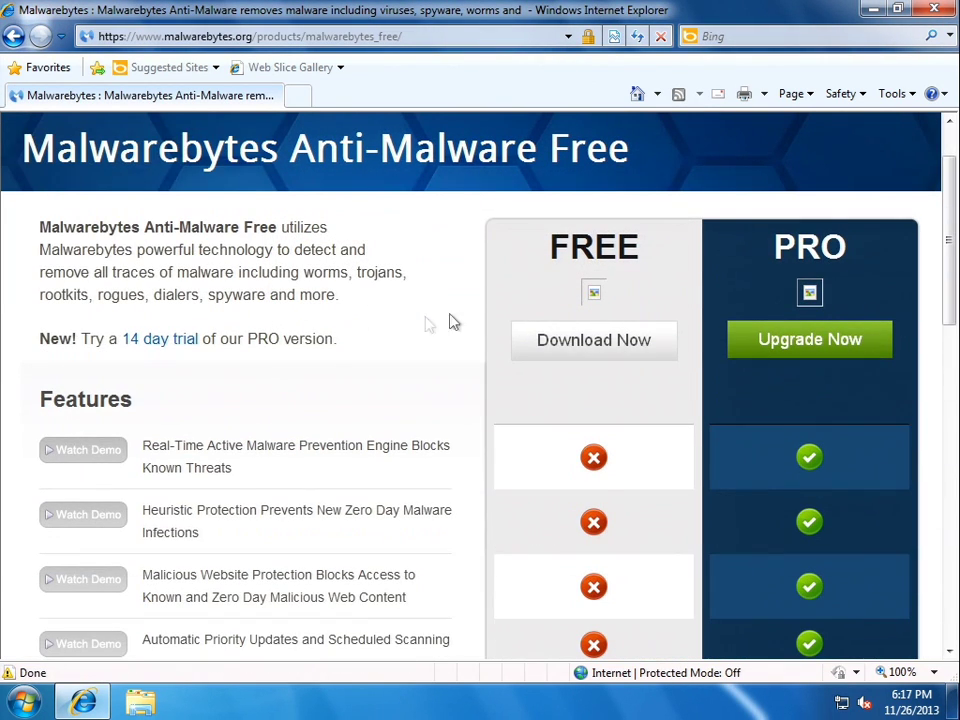
left_click(552, 342)
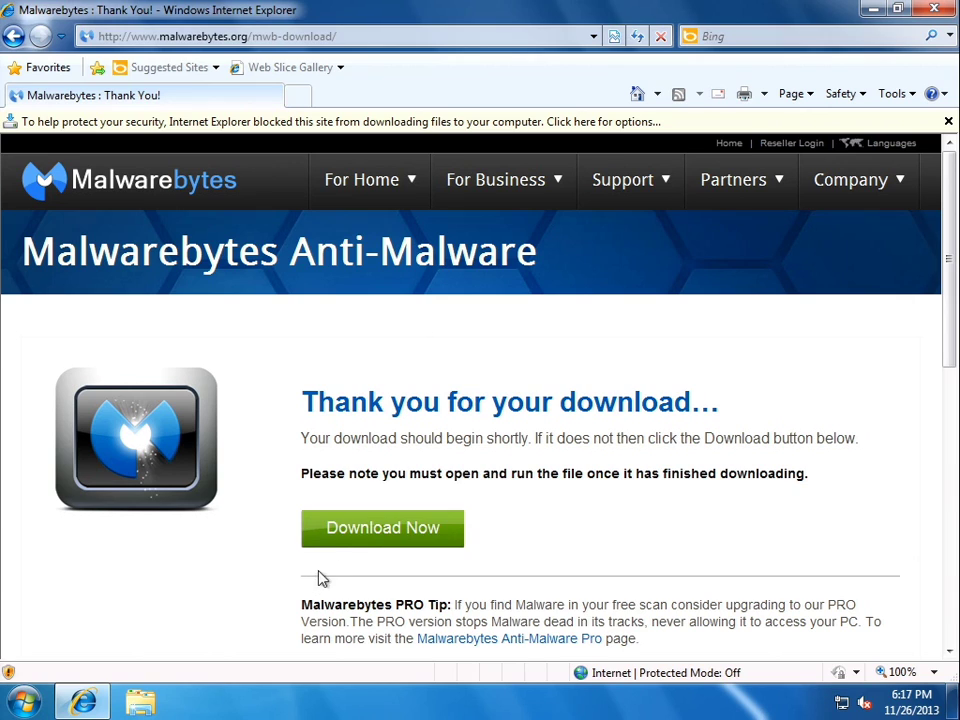
left_click(364, 534)
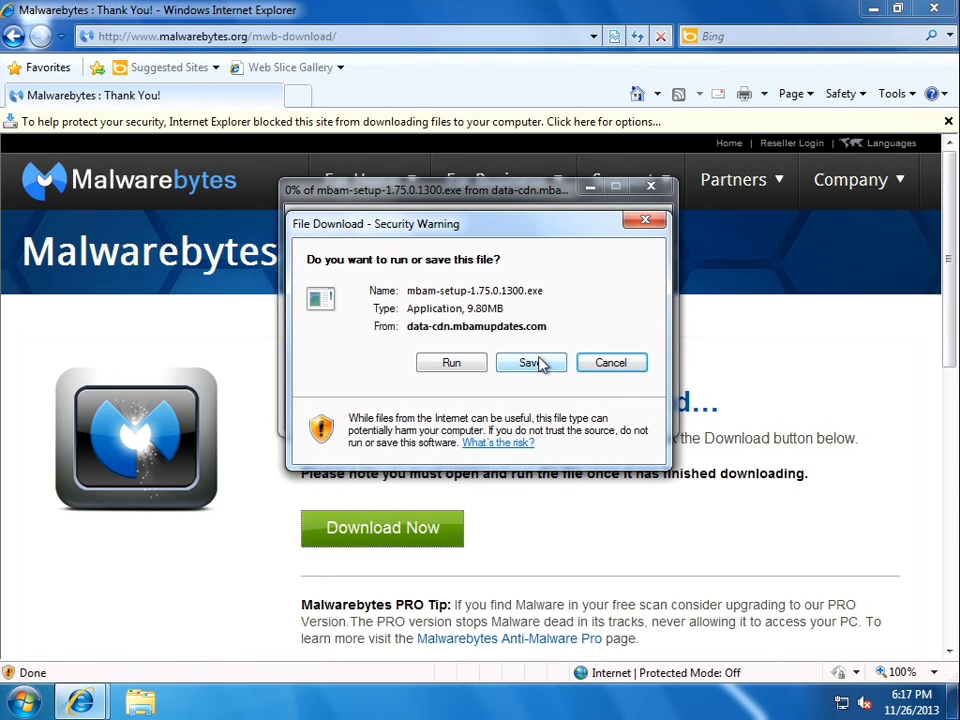
left_click(530, 366)
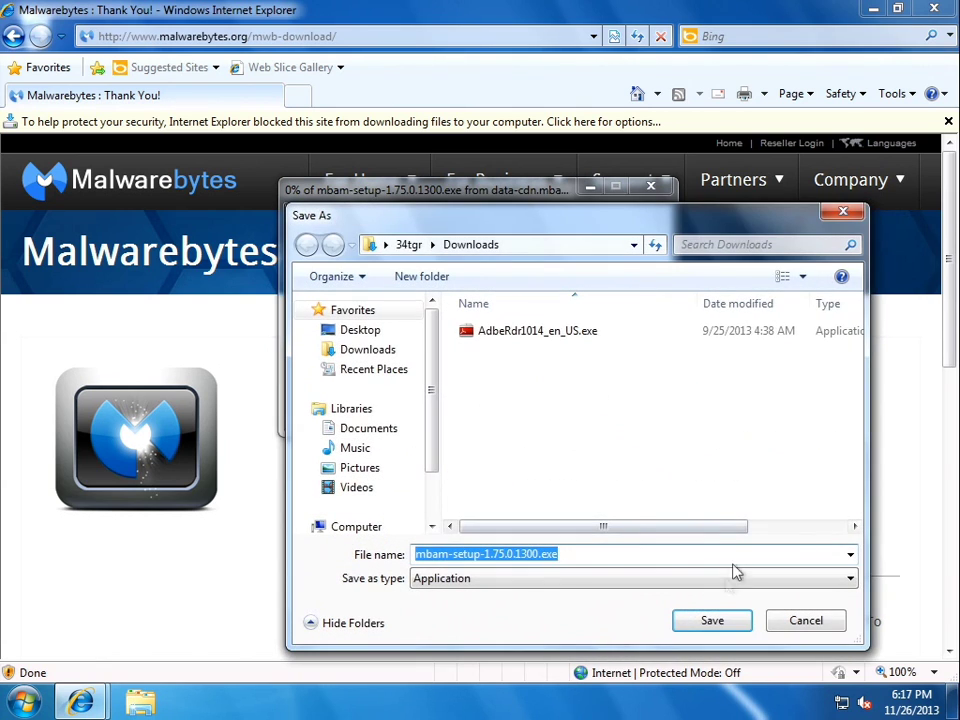
left_click(712, 621)
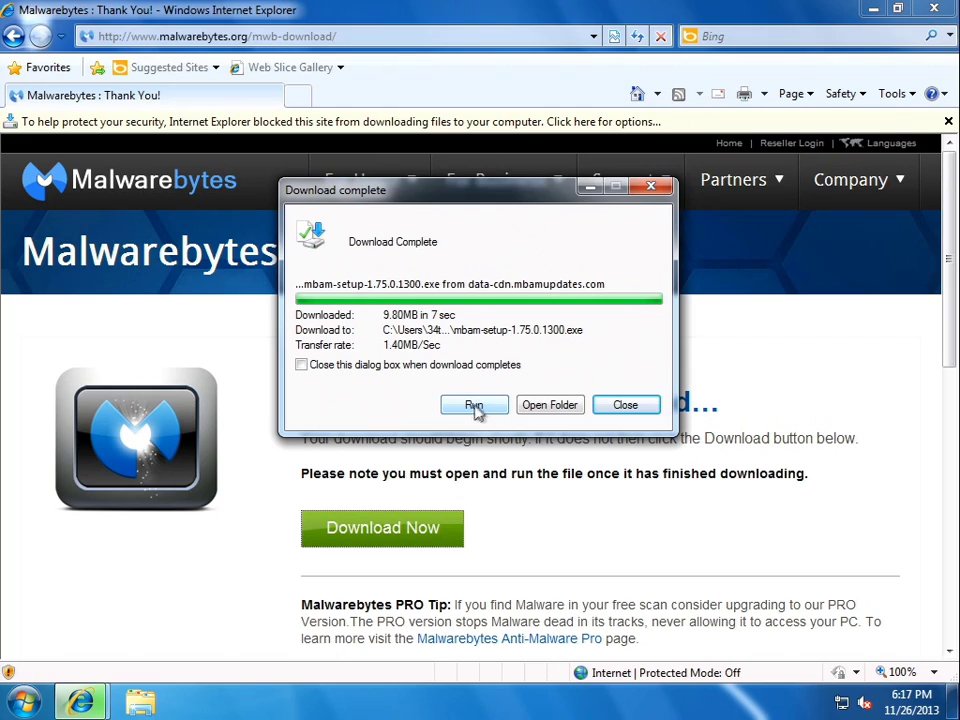
left_click(474, 408)
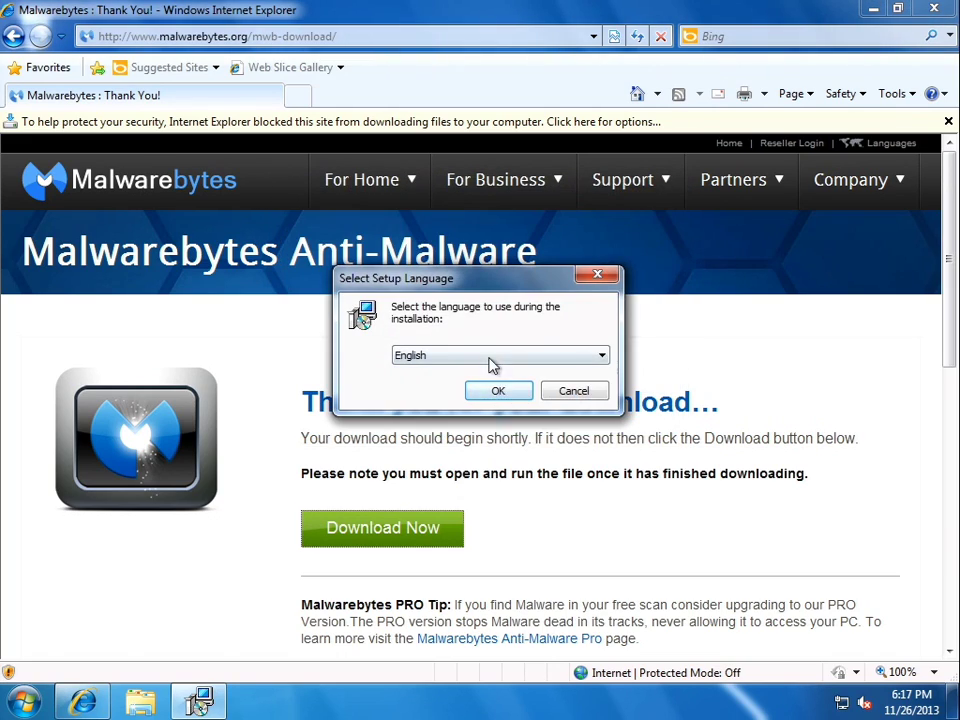
Step: Install Malwarebytes in English with the default folder, Start Menu and desktop icon, declining the PRO trial
left_click(494, 390)
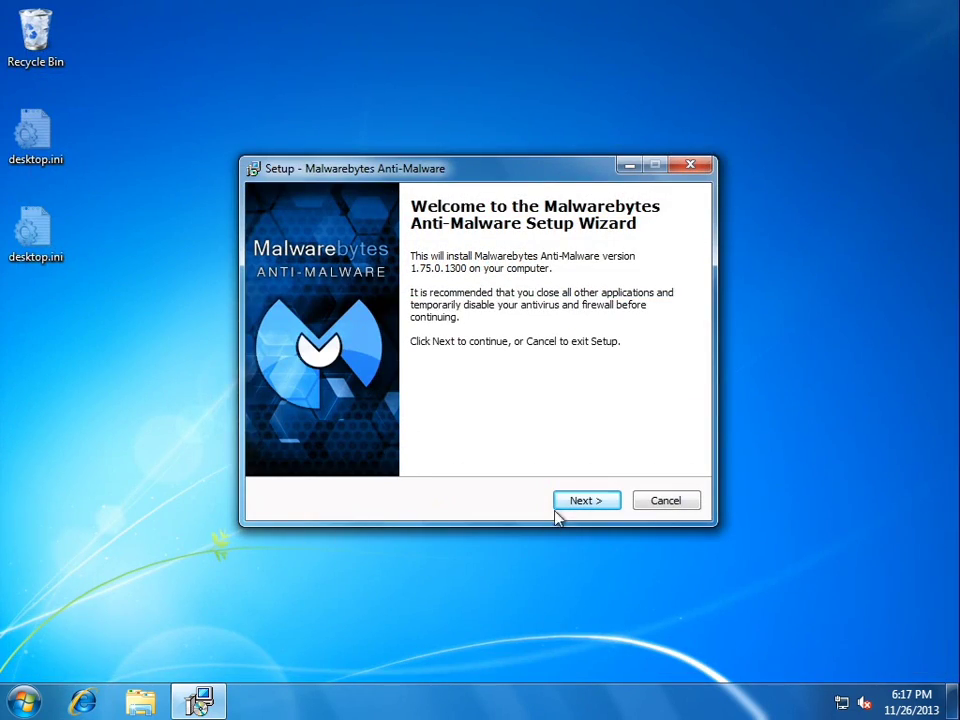
left_click(580, 500)
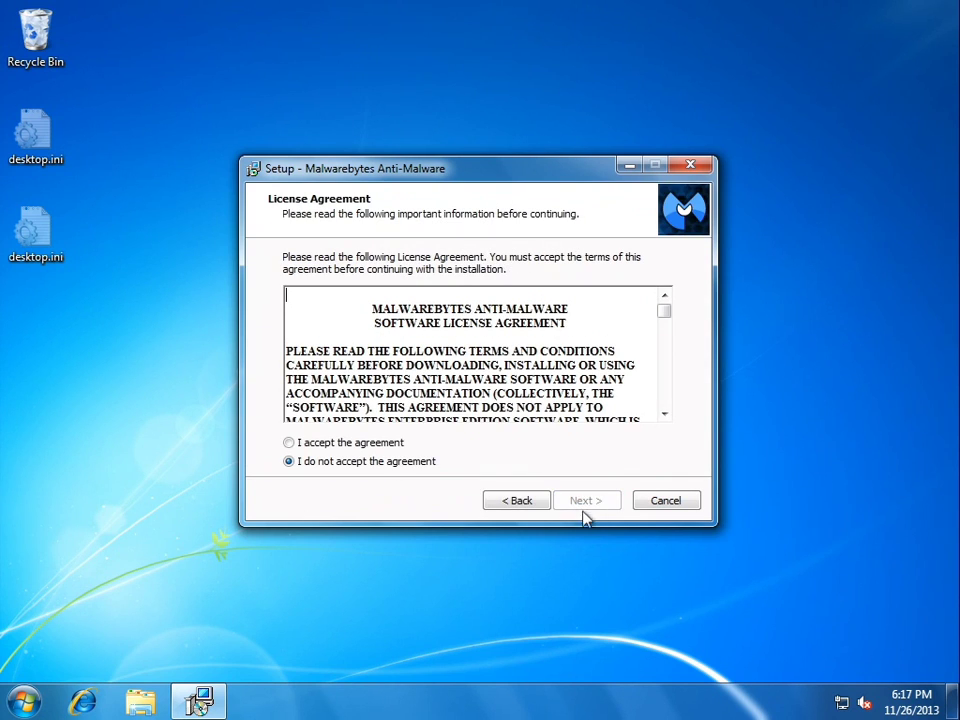
left_click(376, 443)
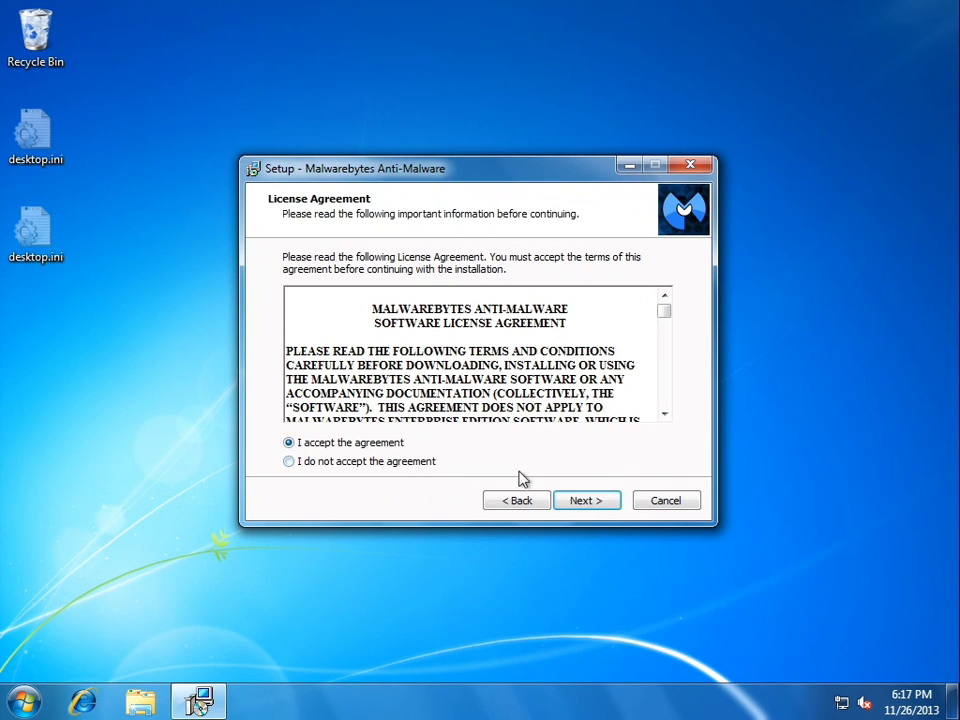
left_click(565, 500)
left_click(566, 508)
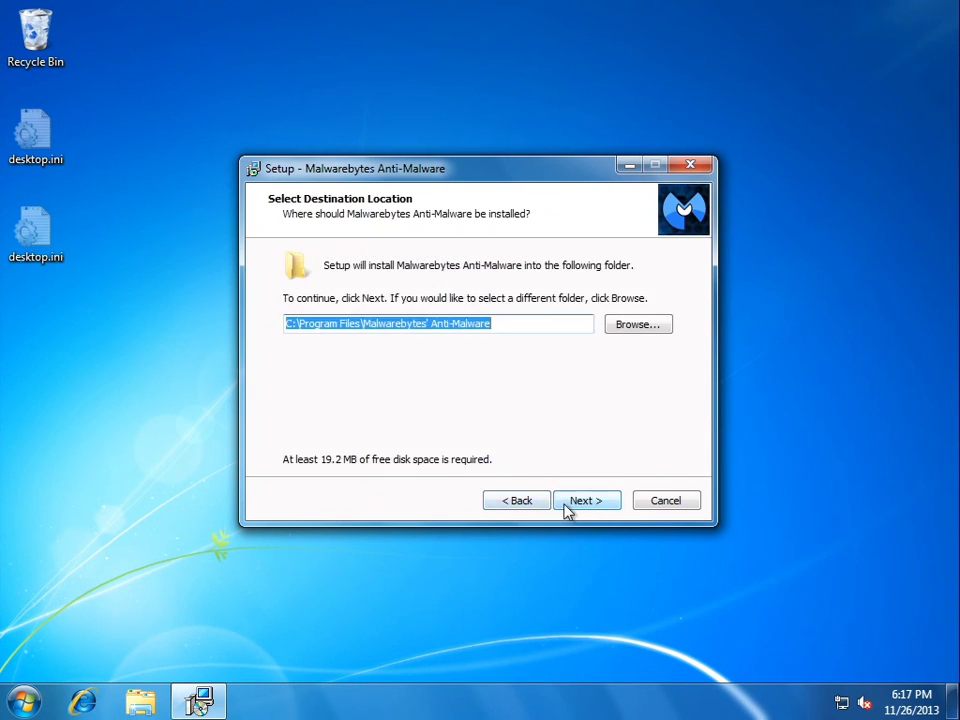
left_click(585, 505)
left_click(580, 505)
left_click(580, 505)
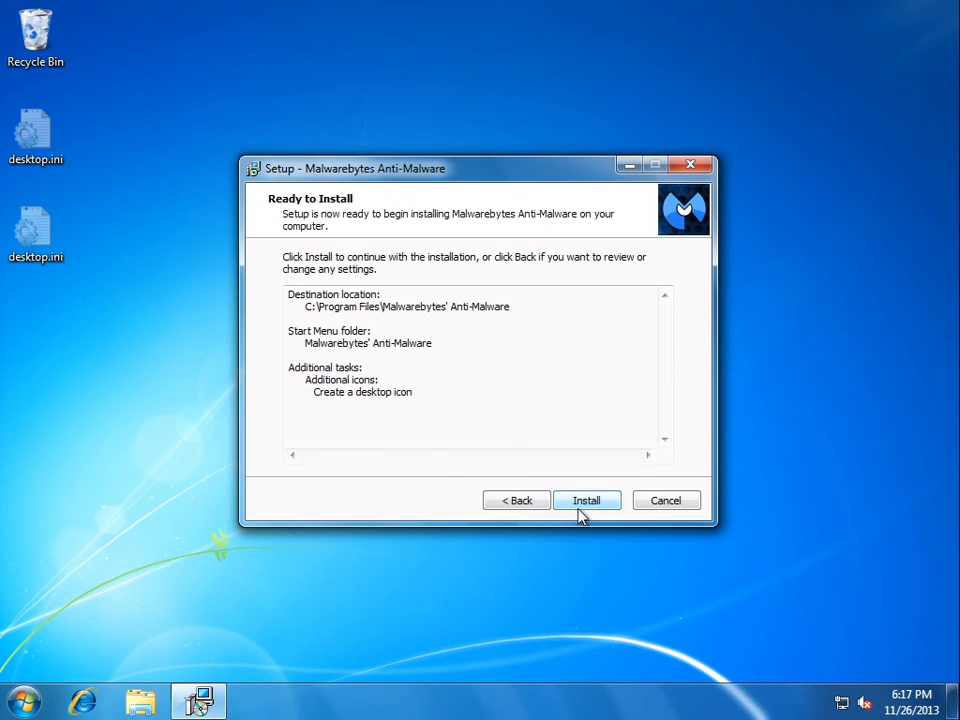
left_click(584, 502)
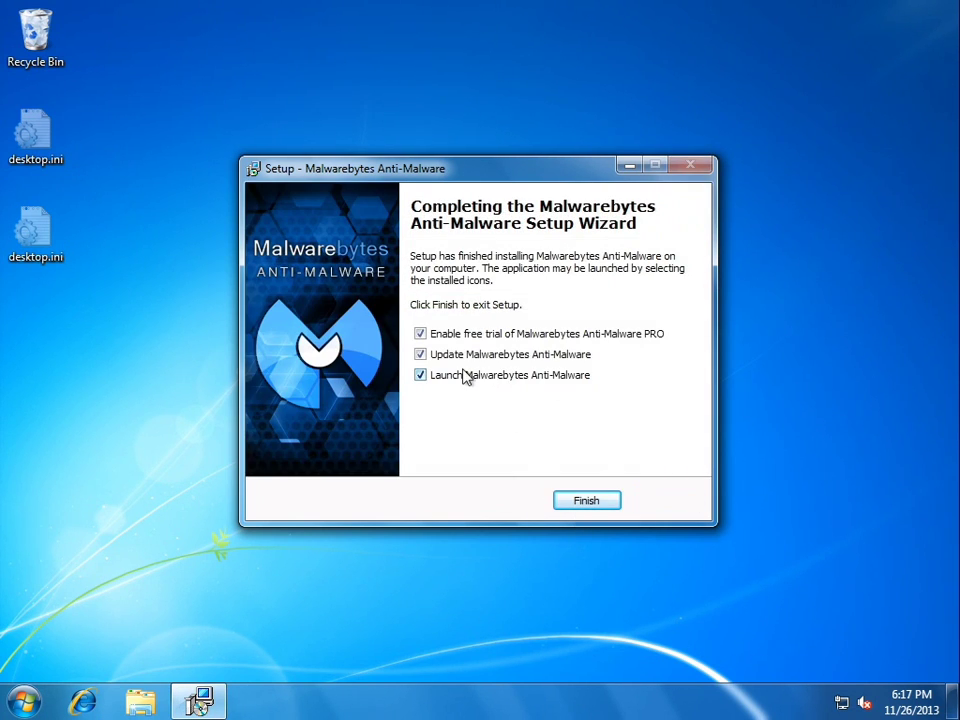
left_click(440, 336)
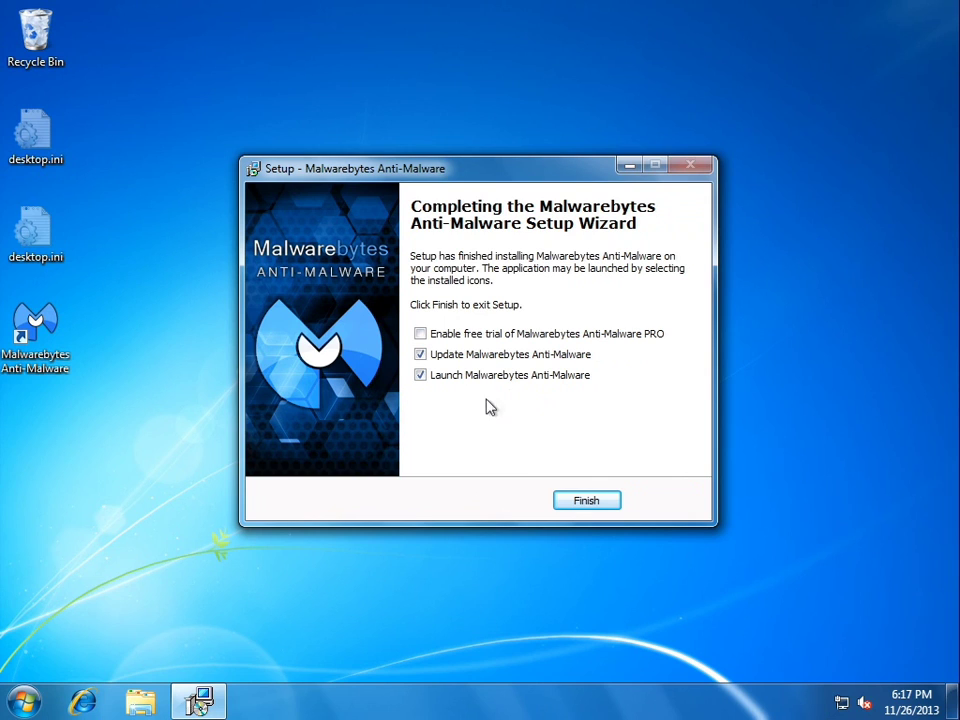
left_click(581, 502)
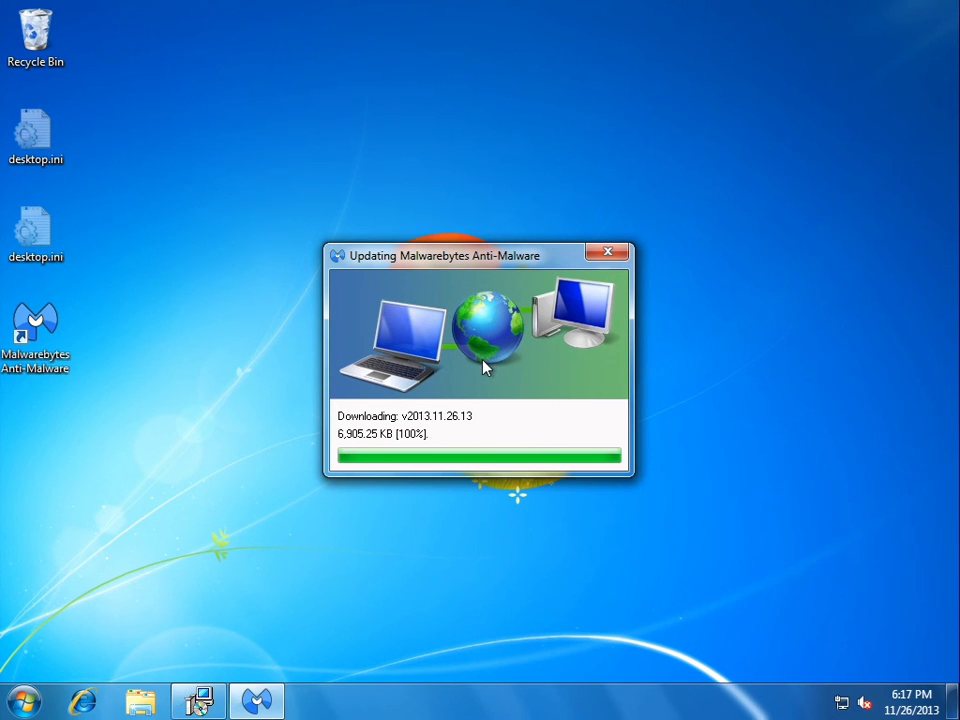
Step: Acknowledge the database update and run a quick scan to completion
left_click(648, 414)
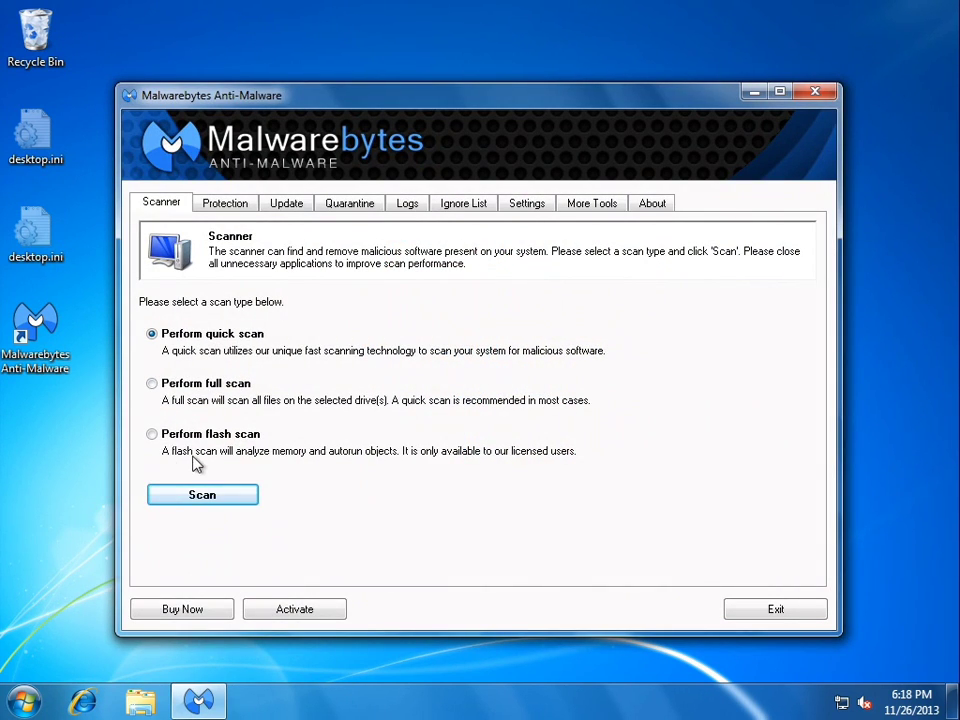
left_click(250, 492)
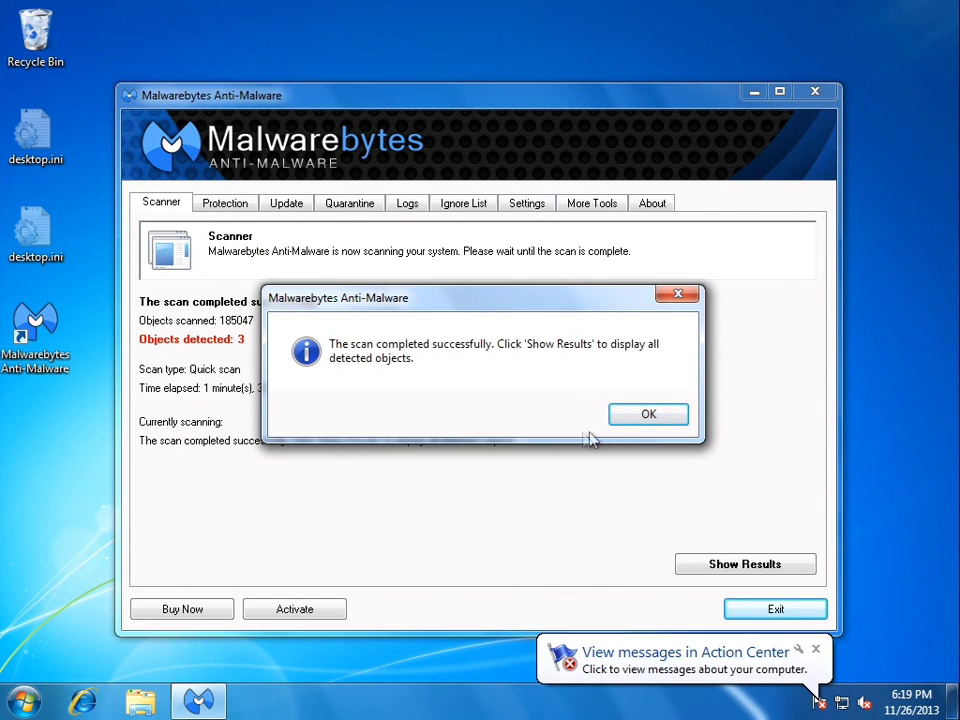
left_click(622, 418)
Step: Remove the Trojan.FakeAlert file and two Security.Hijack registry keys, then restart Windows
left_click(735, 562)
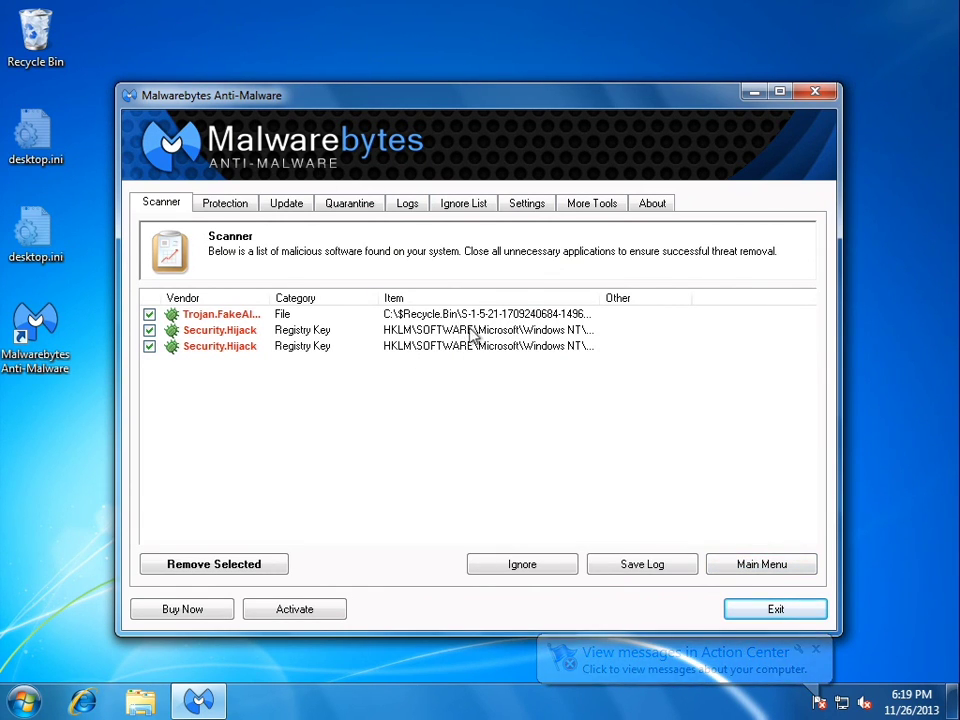
left_click_drag(597, 297, 670, 297)
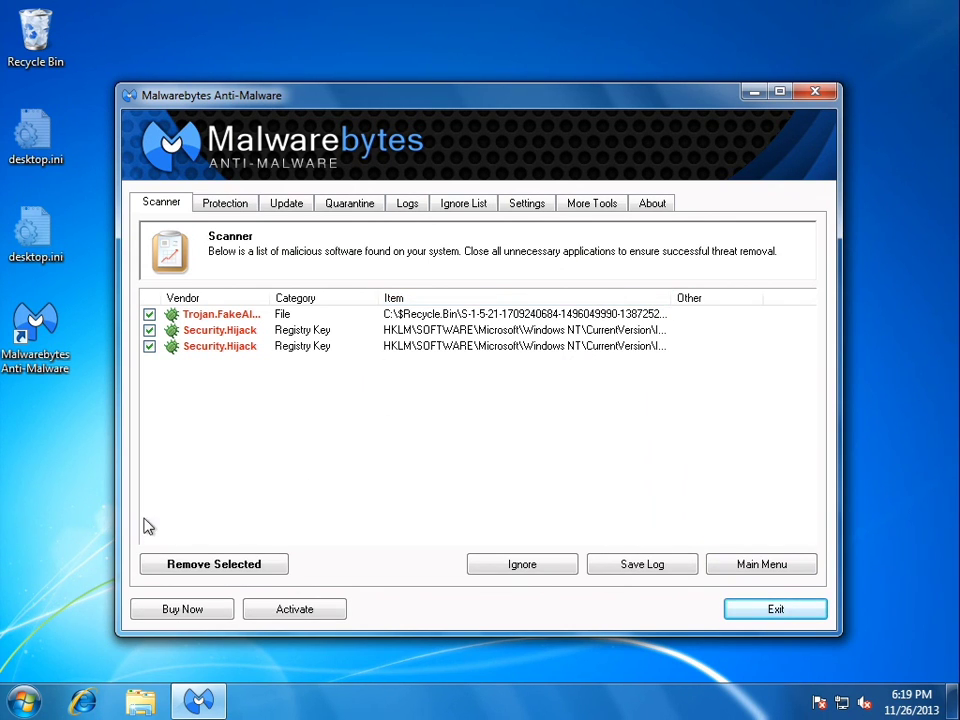
left_click(215, 568)
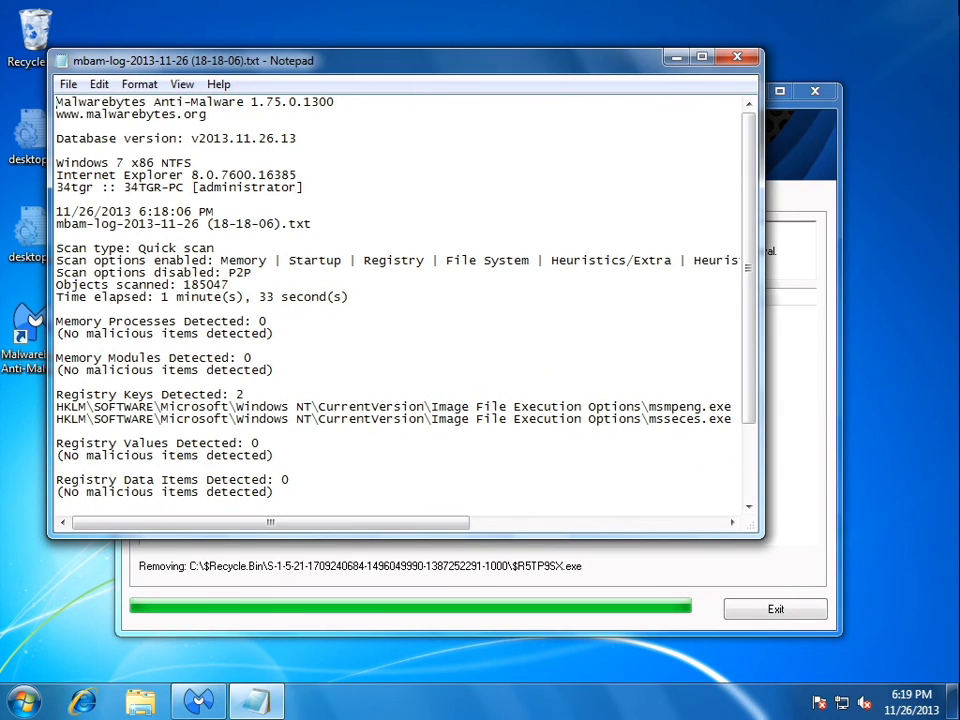
left_click(735, 57)
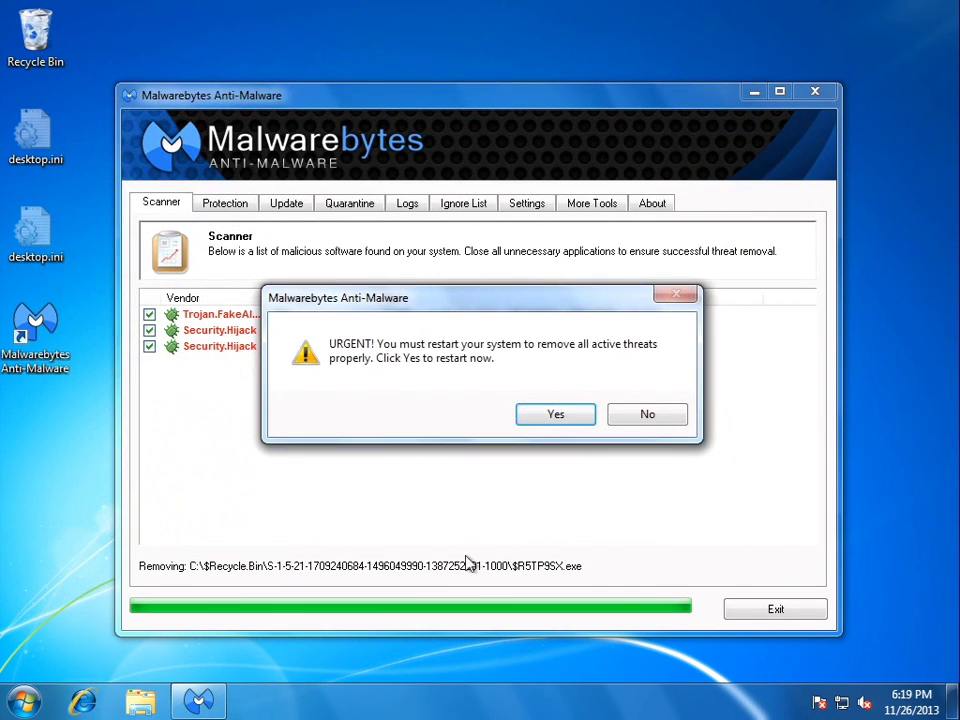
left_click(556, 414)
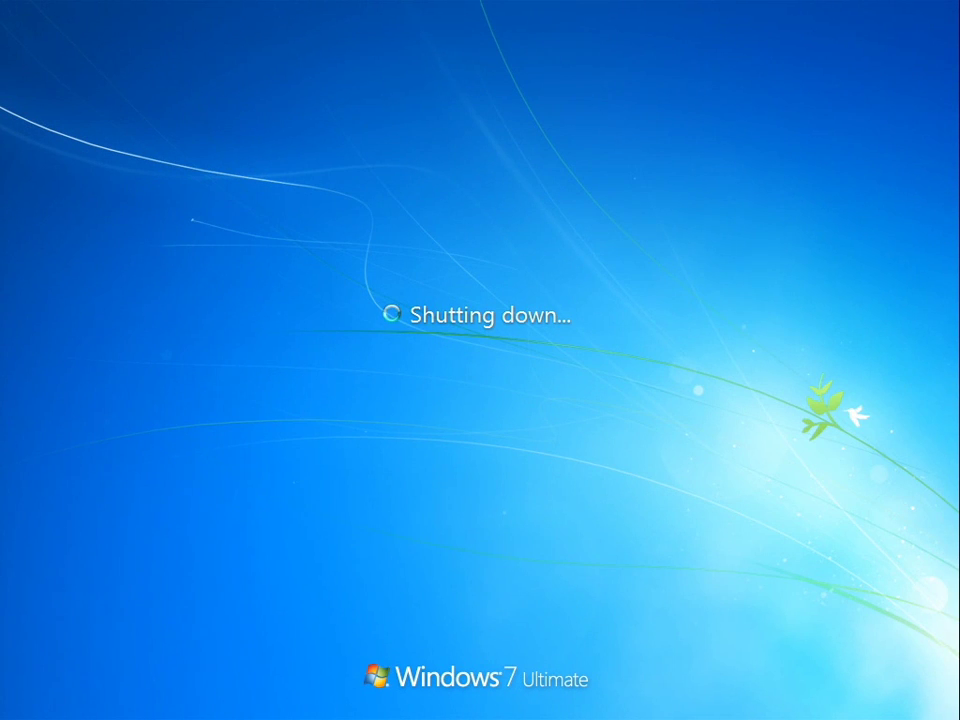